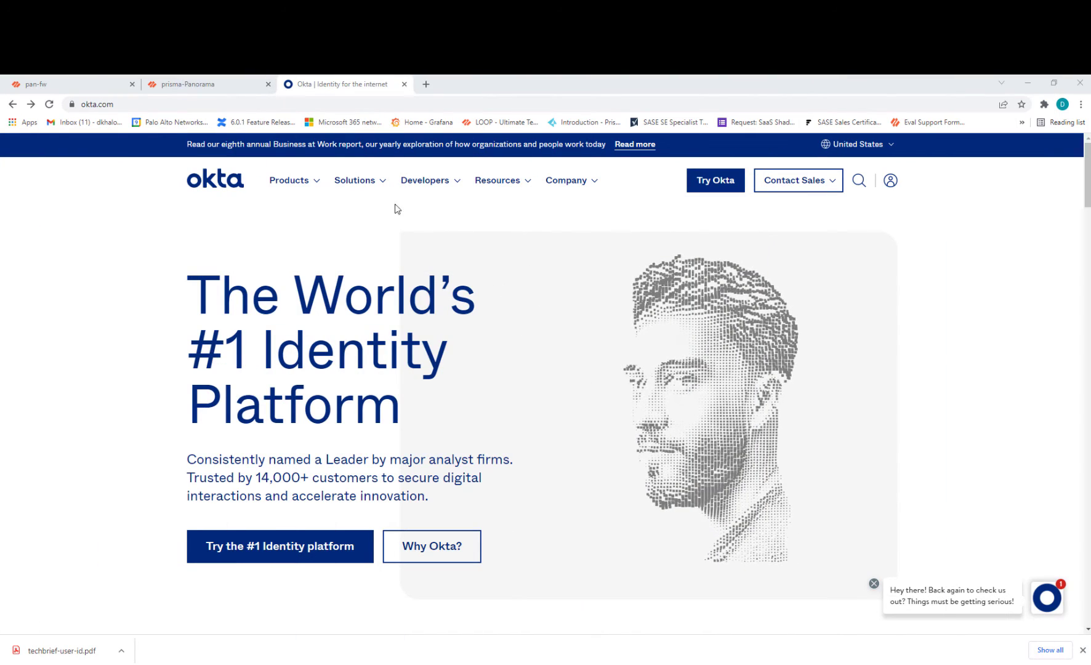
Sign up for a free Okta developer account from the Developers > Okta Developers page
{"action": "left_click", "coordinate": [438, 183]}
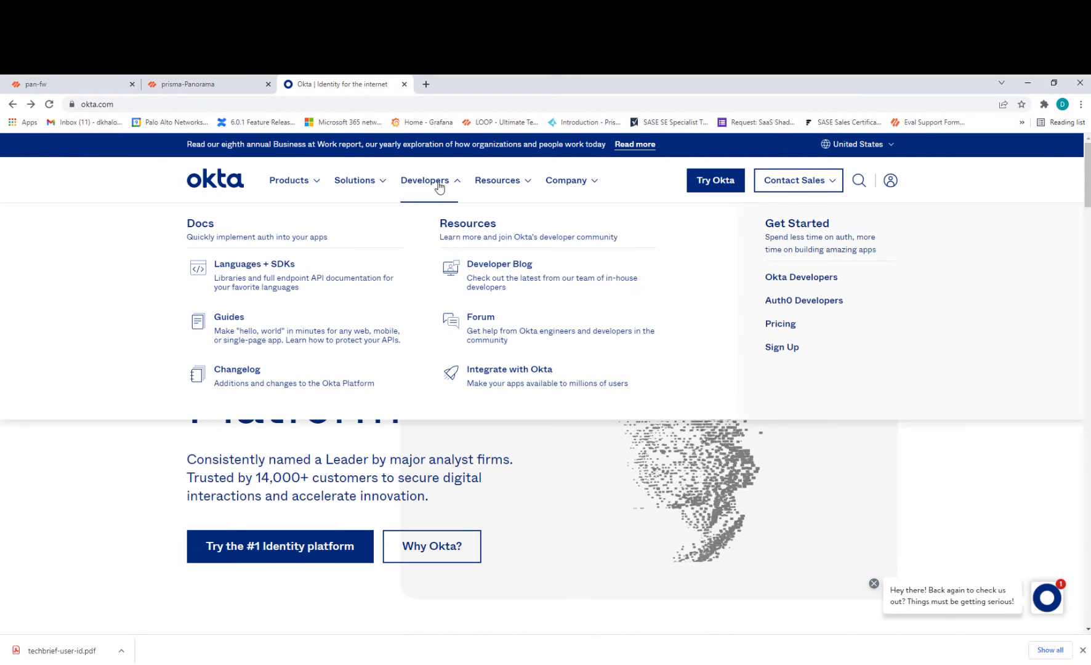
{"action": "left_click", "coordinate": [790, 283]}
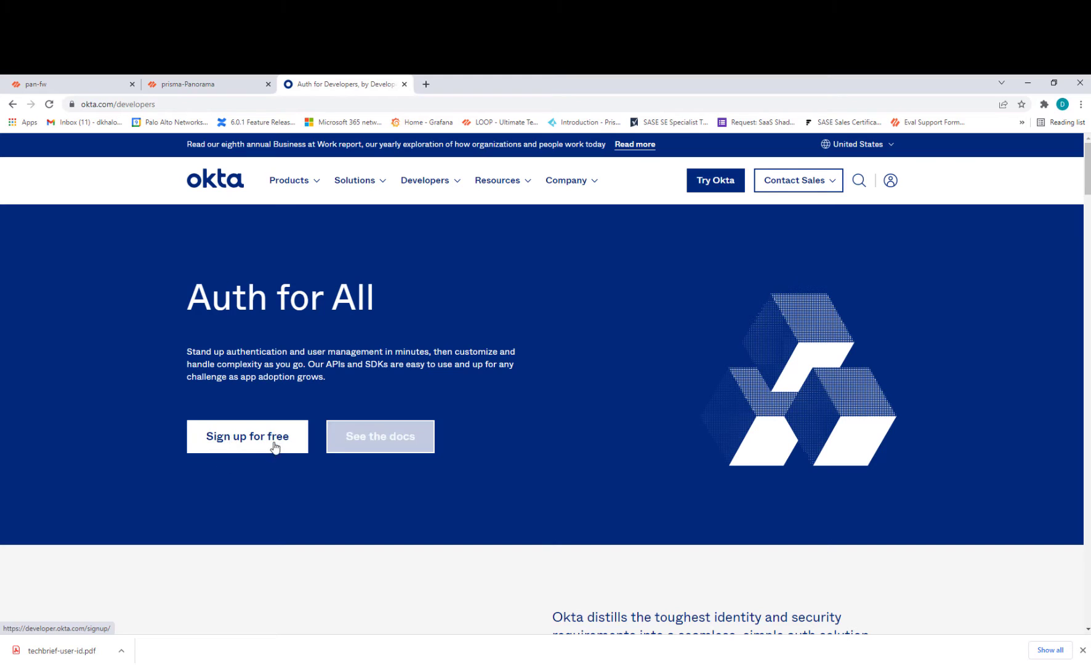
{"action": "left_click", "coordinate": [247, 437]}
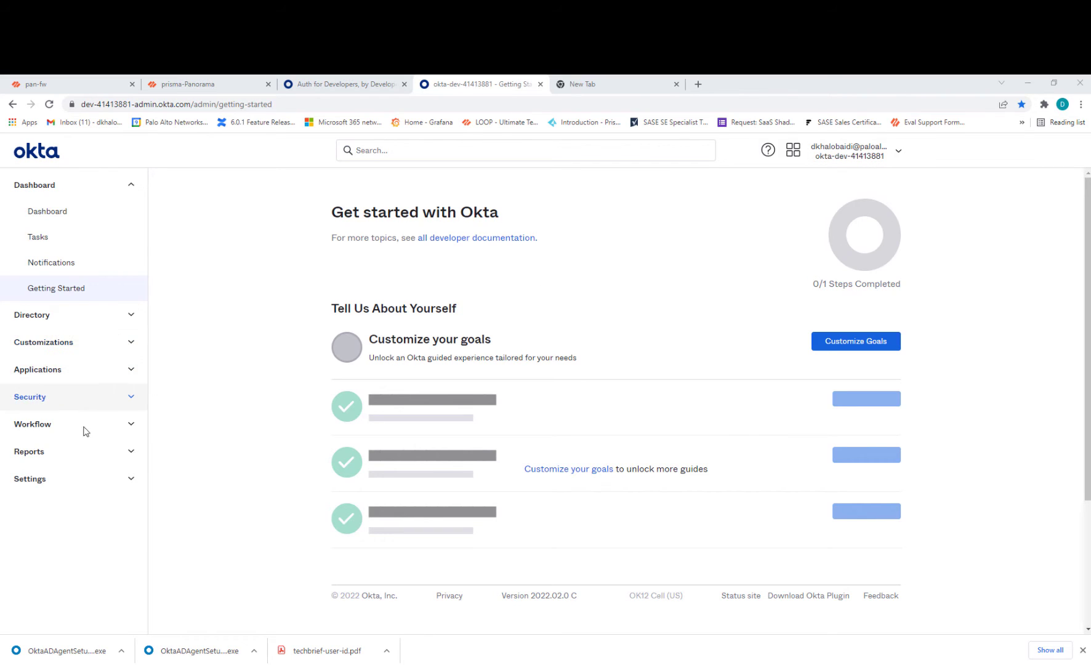
Download the latest AD Agent Installer from Settings > Downloads, then view Directory Integrations
{"action": "left_click", "coordinate": [133, 485]}
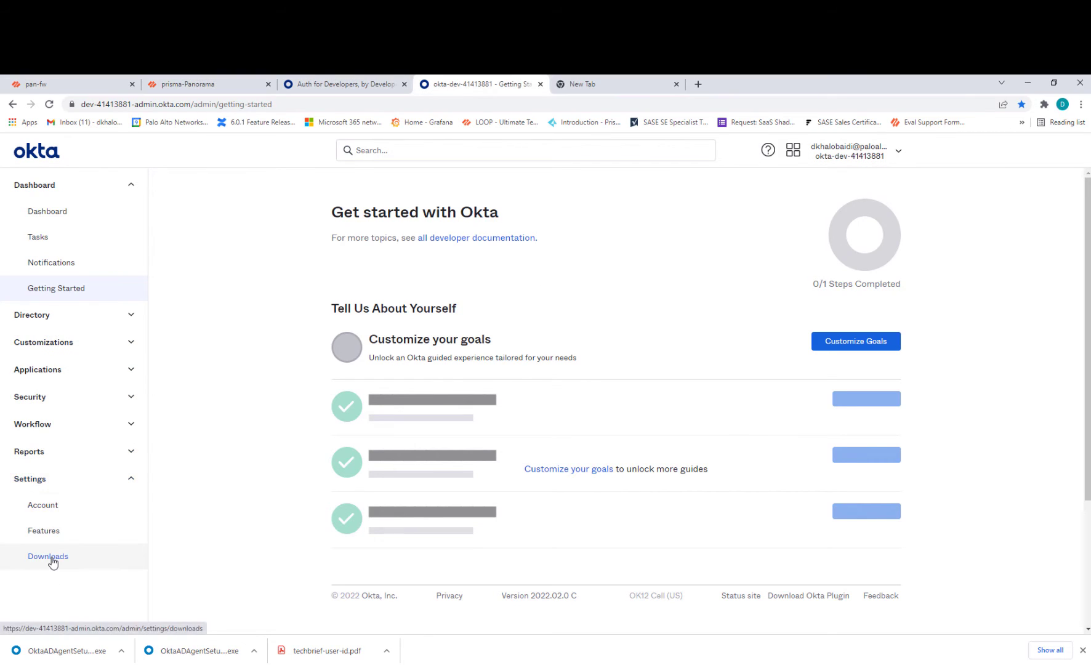
{"action": "left_click", "coordinate": [52, 556]}
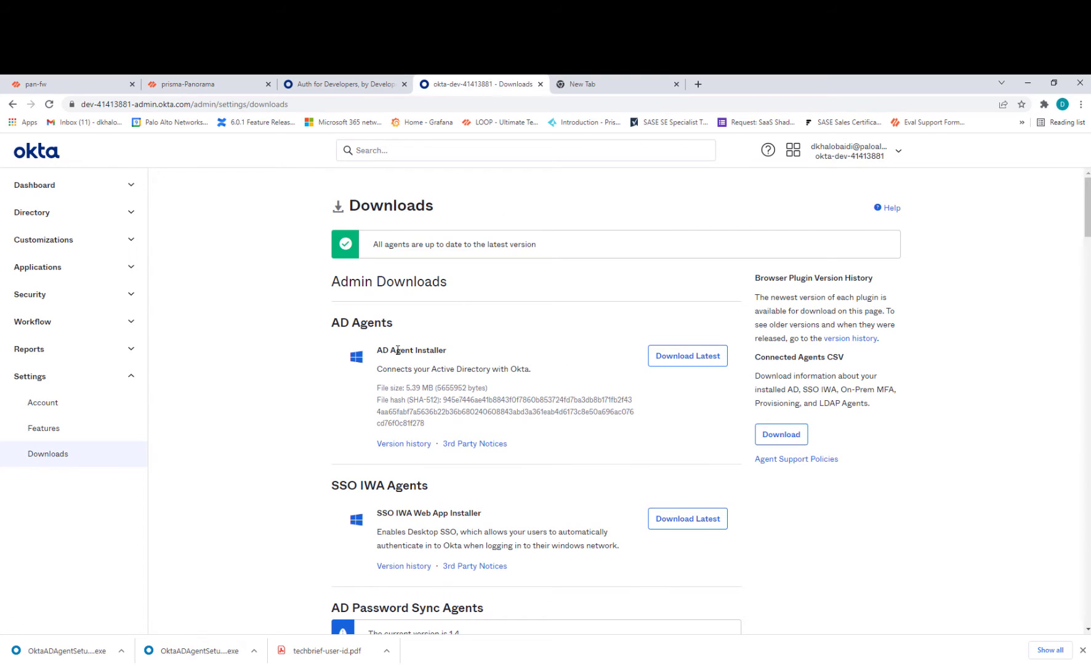
{"action": "left_click", "coordinate": [677, 362]}
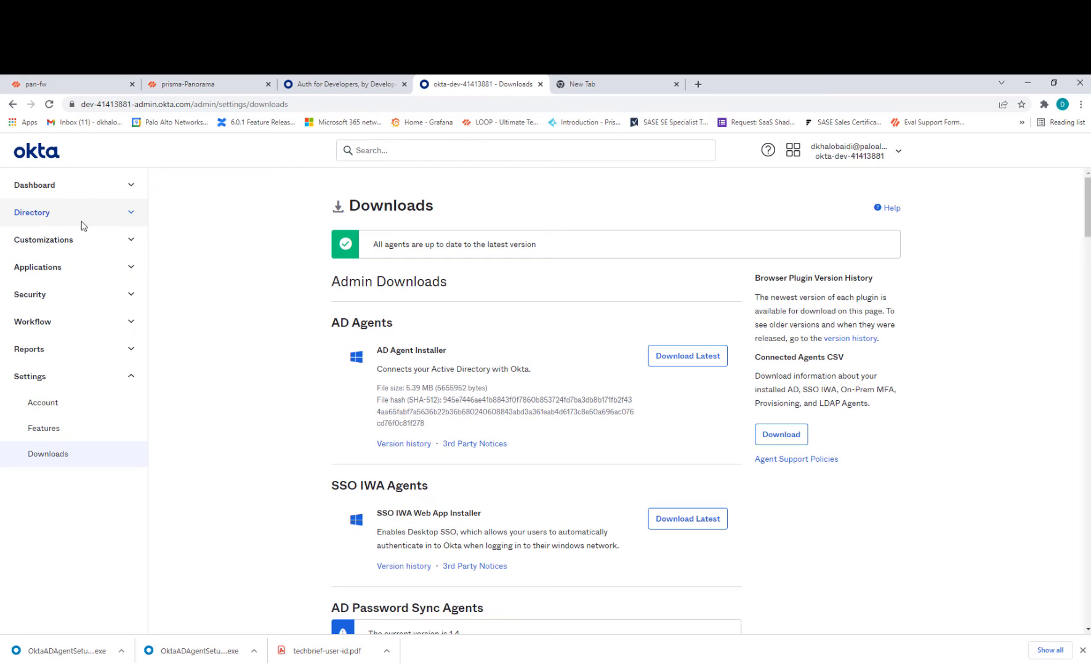
{"action": "left_click", "coordinate": [131, 214]}
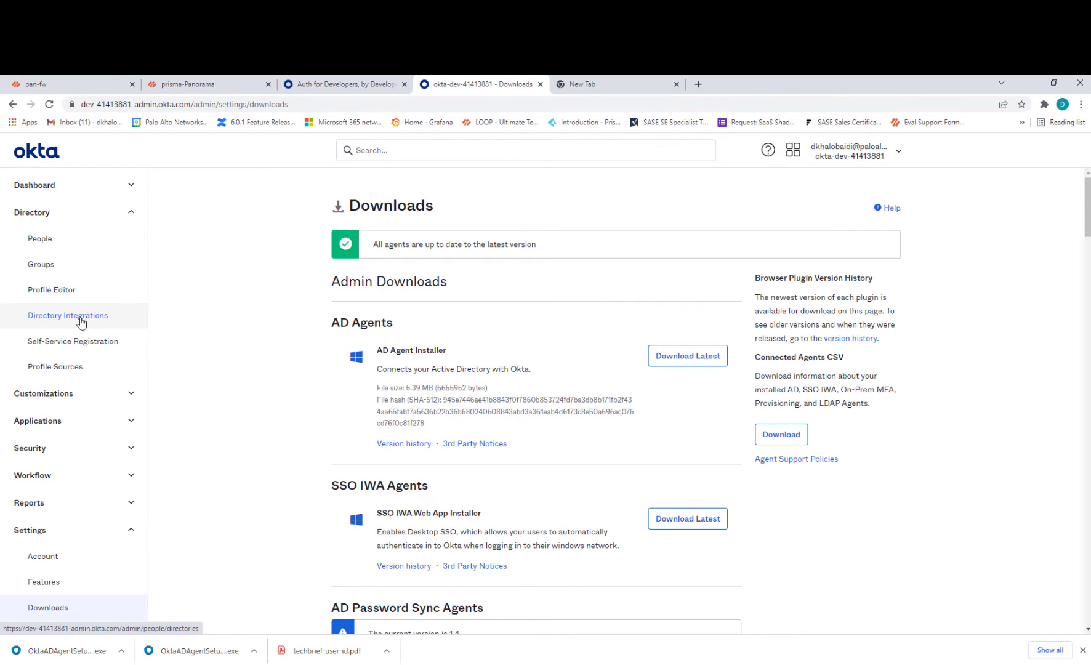
{"action": "left_click", "coordinate": [81, 317]}
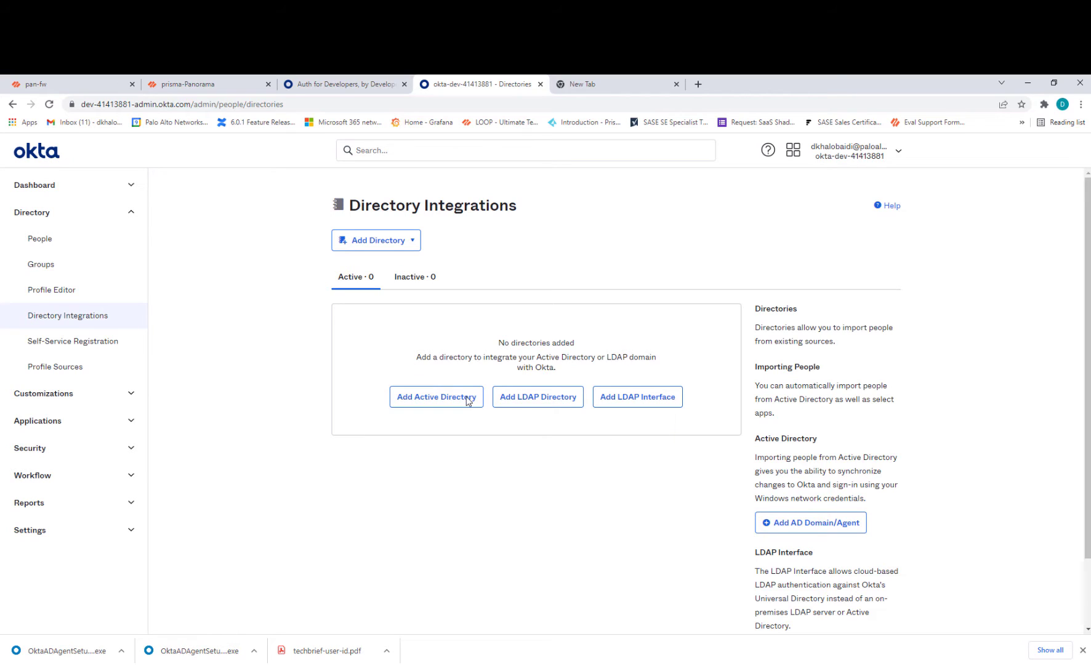
Start the Active Directory setup wizard and download the Okta AD agent installer
{"action": "left_click", "coordinate": [430, 403]}
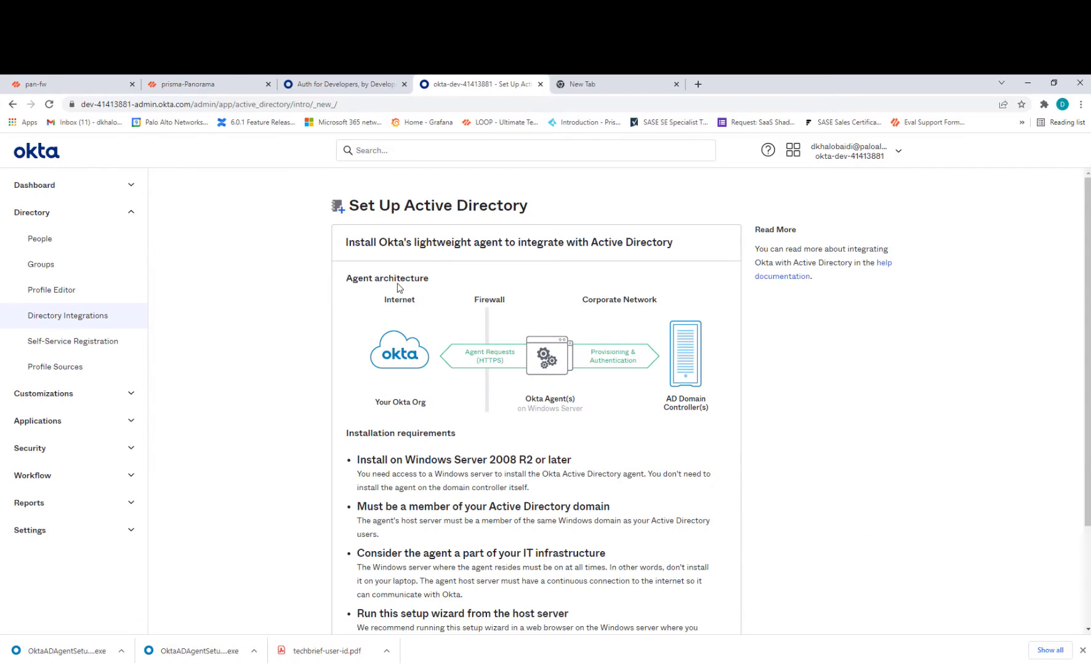
{"action": "scroll", "coordinate": [462, 348], "scroll_direction": "down", "scroll_amount": 2}
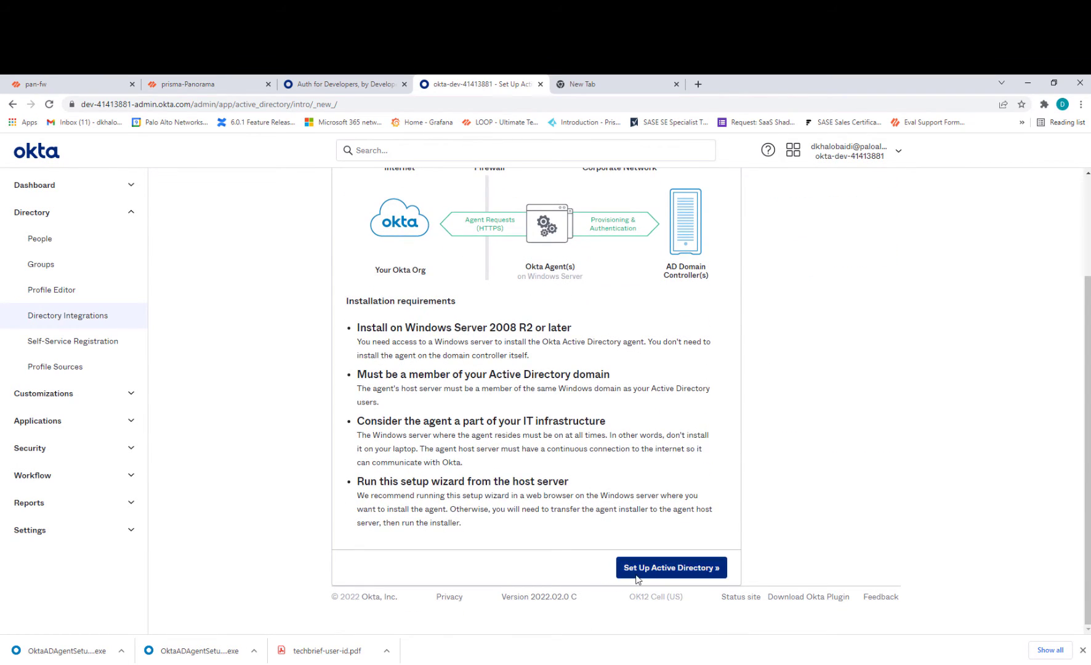
{"action": "left_click", "coordinate": [681, 573]}
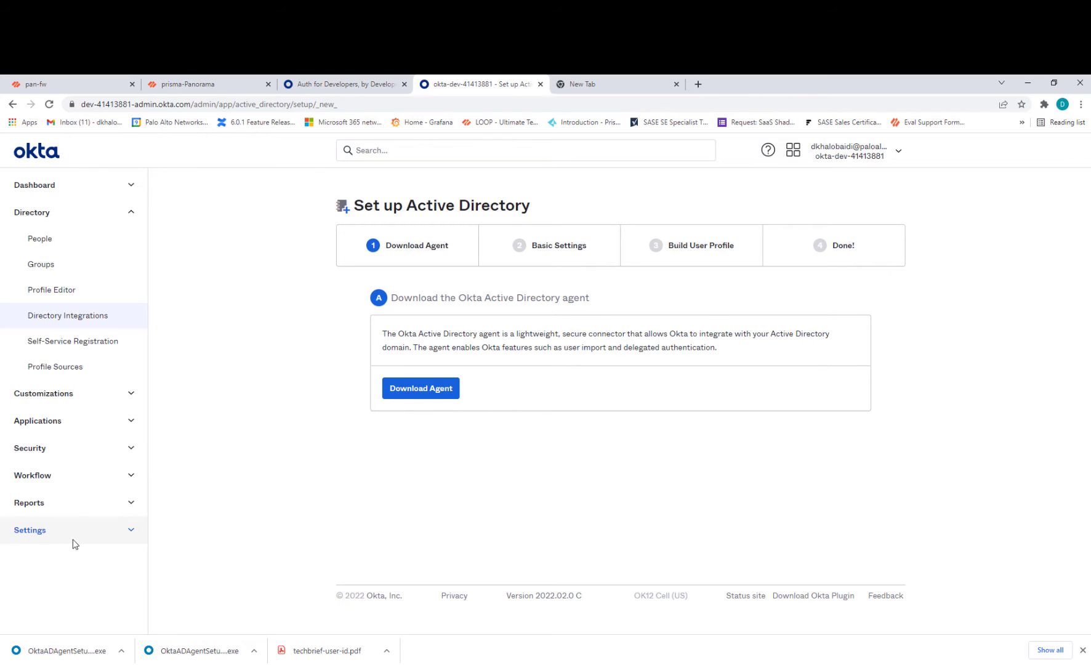
{"action": "left_click", "coordinate": [417, 389]}
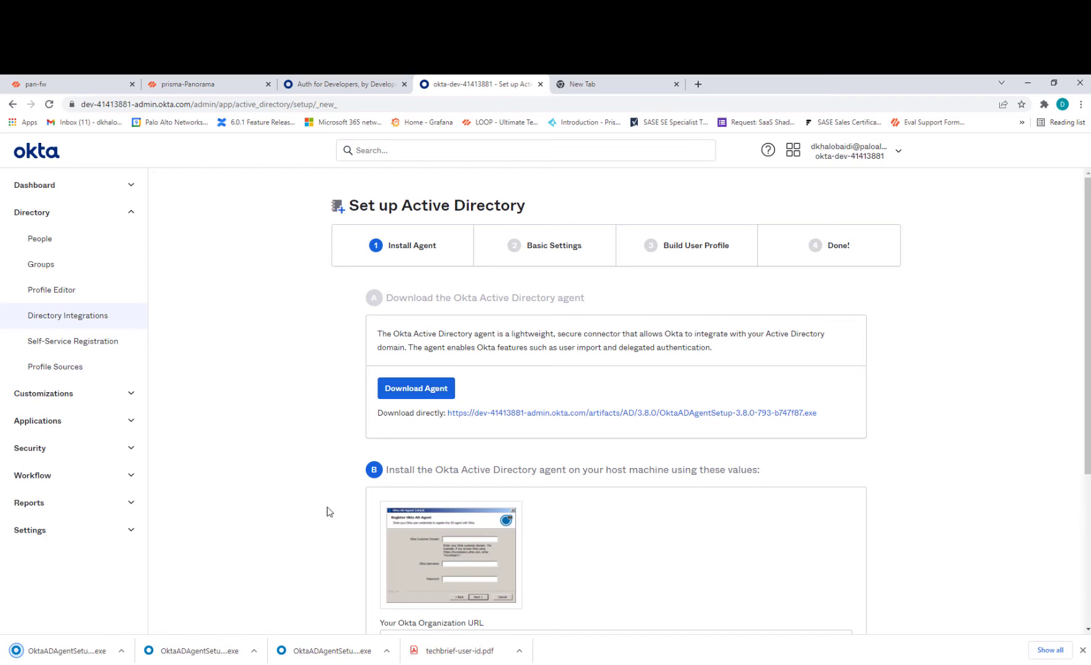
Copy the Organization URL and the administrator account values from the setup page
{"action": "scroll", "coordinate": [437, 397], "scroll_direction": "down", "scroll_amount": 4}
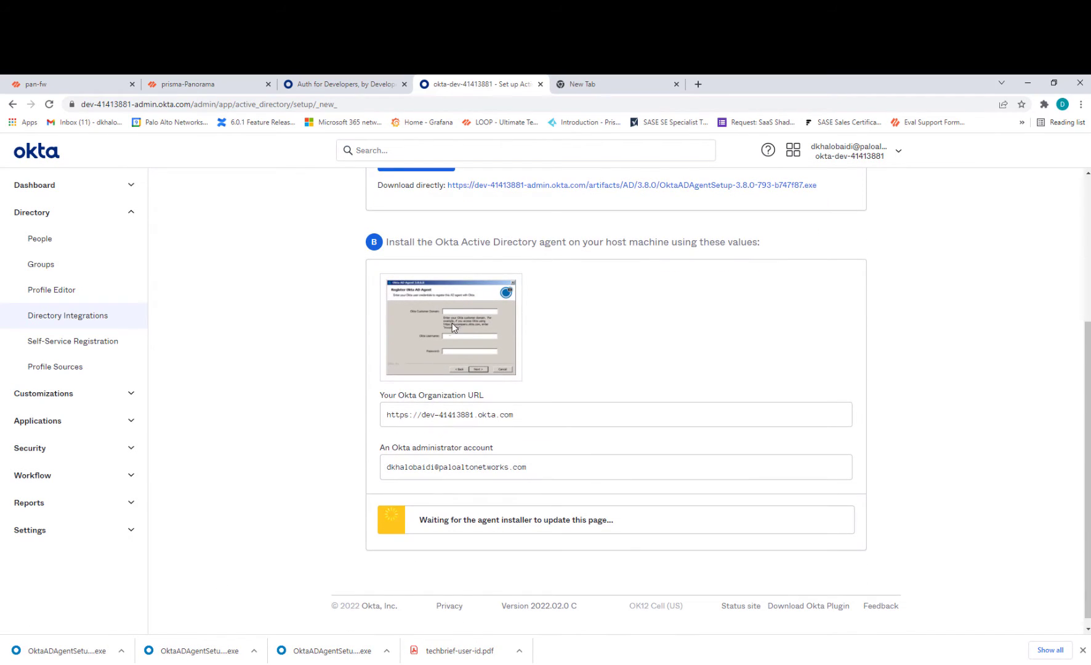
{"action": "triple_click", "coordinate": [462, 416]}
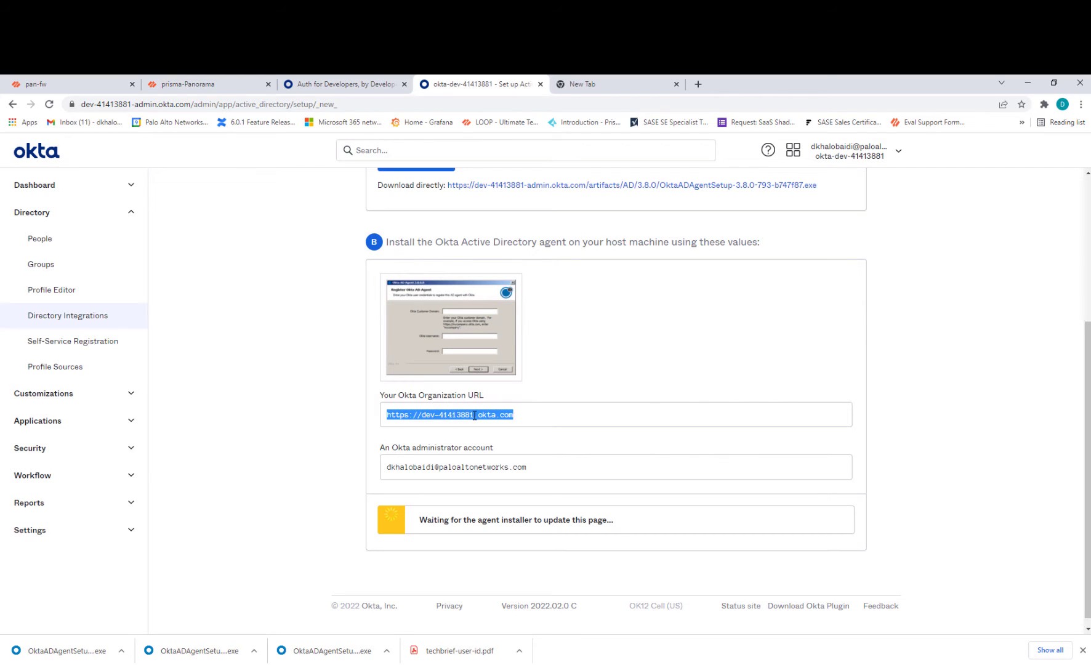
{"action": "left_click", "coordinate": [462, 467]}
{"action": "triple_click", "coordinate": [463, 468]}
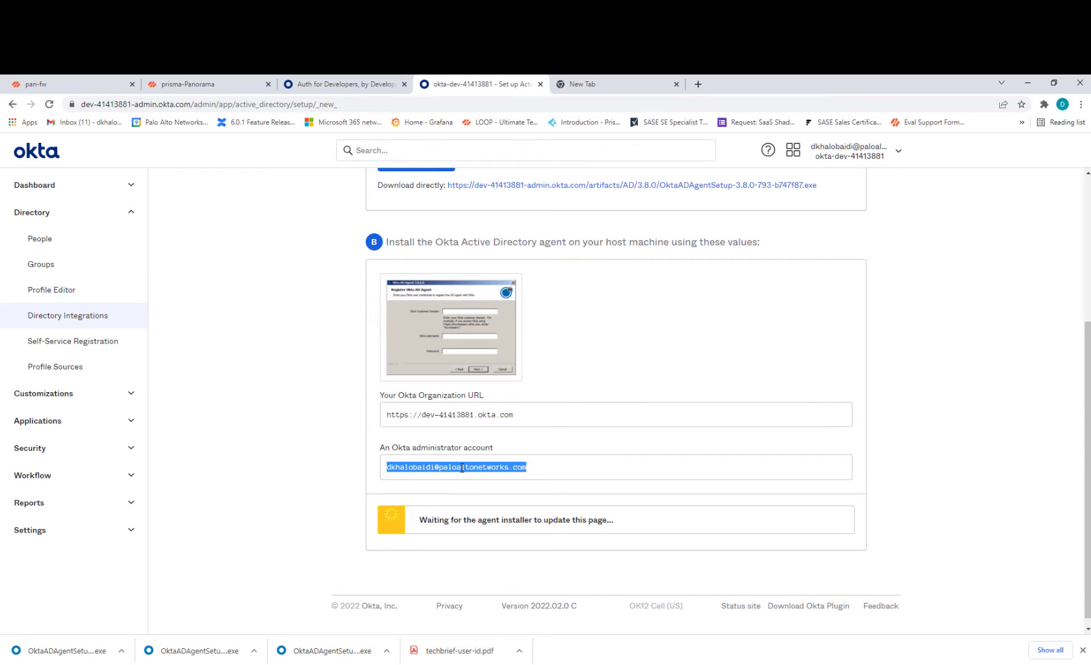
{"action": "scroll", "coordinate": [462, 475], "scroll_direction": "up", "scroll_amount": 5}
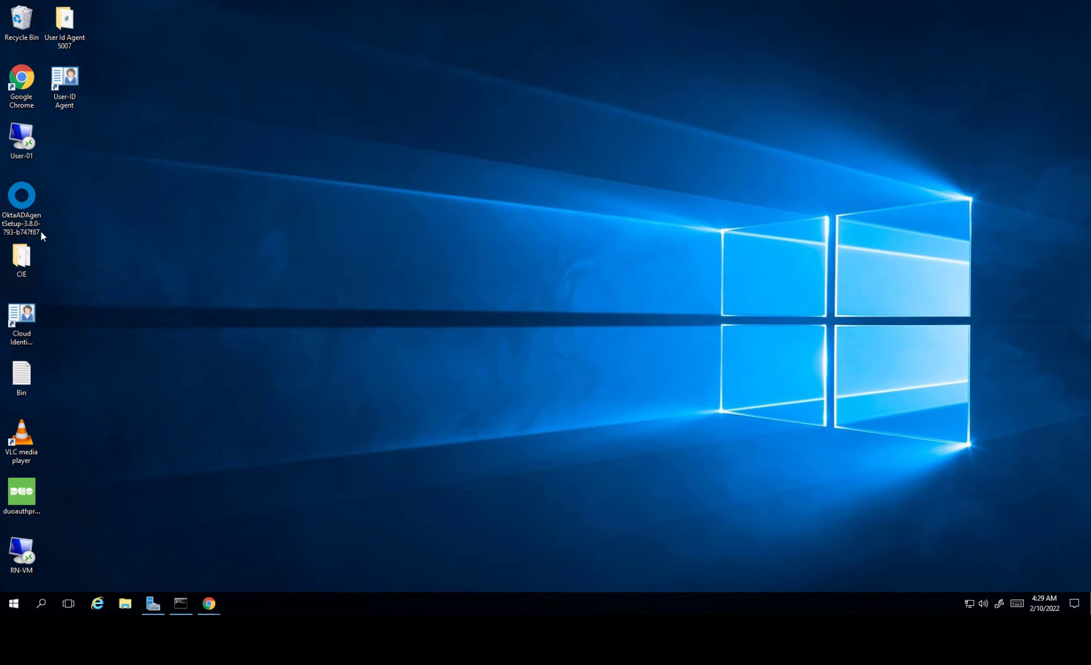
Launch OktaADAgentSetup and install the agent for the AD.Local domain
{"action": "left_click", "coordinate": [22, 206]}
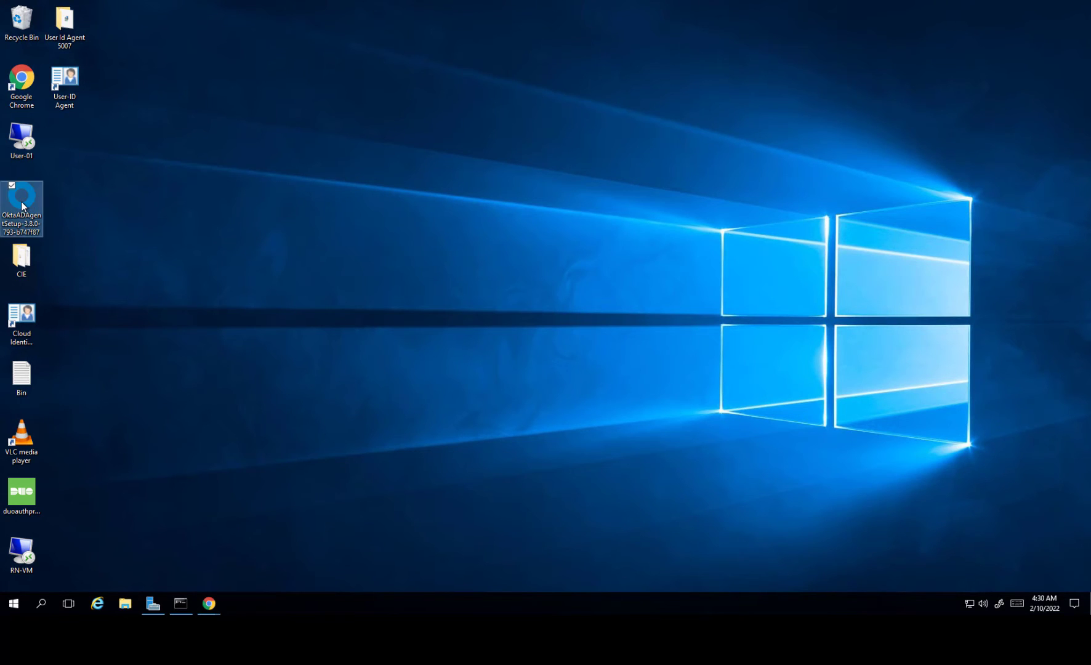
{"action": "double_click", "coordinate": [22, 201]}
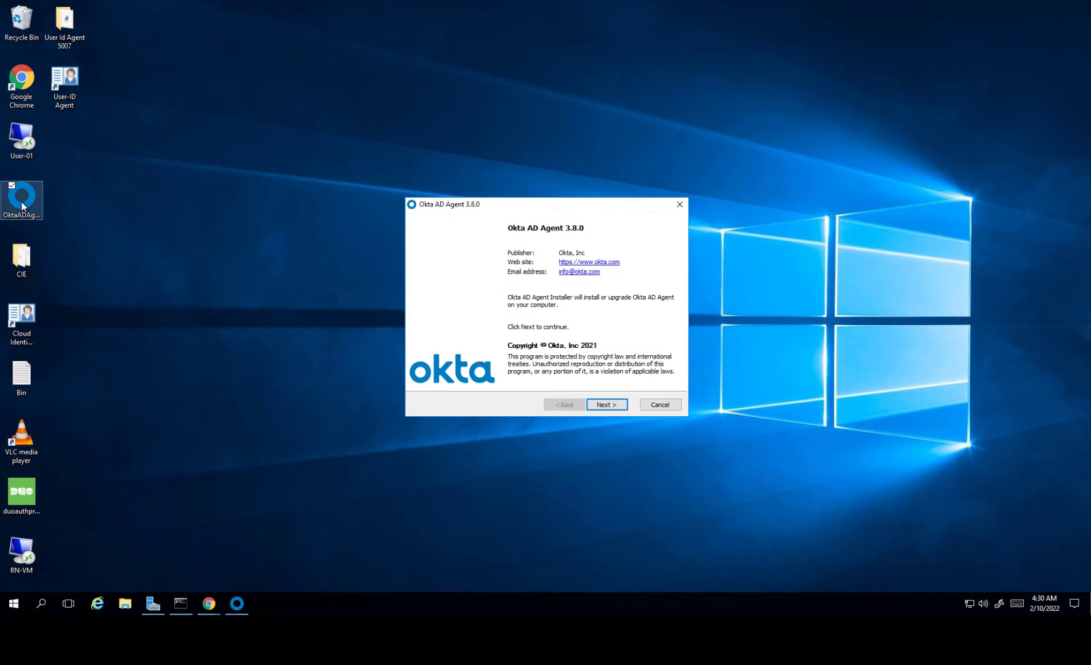
{"action": "left_click", "coordinate": [614, 407]}
{"action": "left_click", "coordinate": [606, 404]}
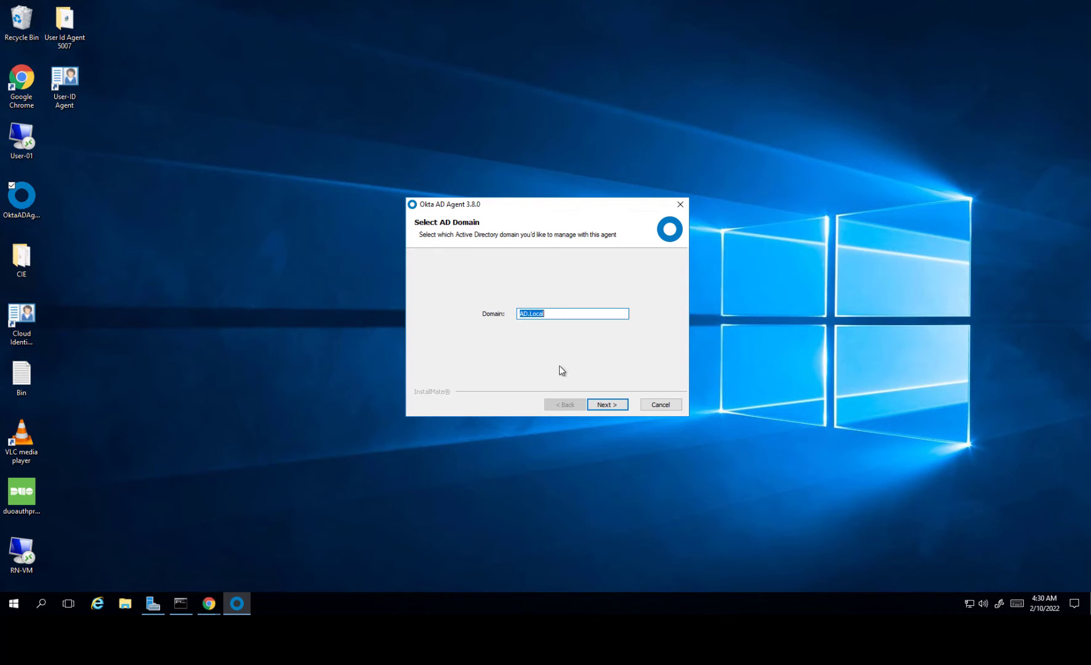
{"action": "left_click", "coordinate": [606, 406]}
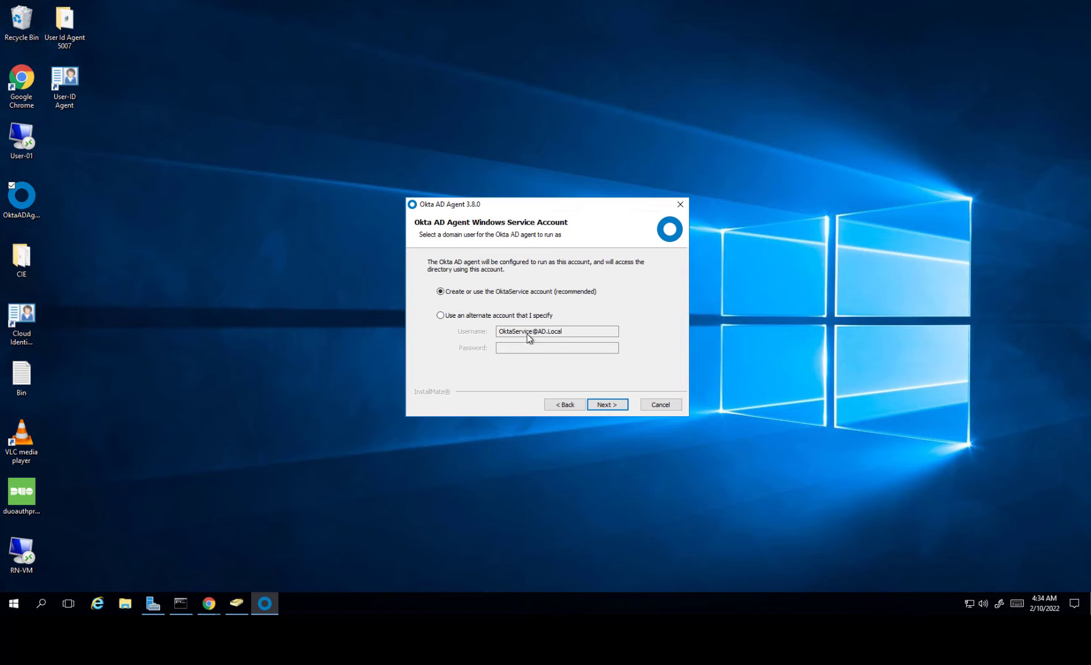
Create the OktaService account with a confirmed password, continuing without a proxy server
{"action": "left_click", "coordinate": [600, 405]}
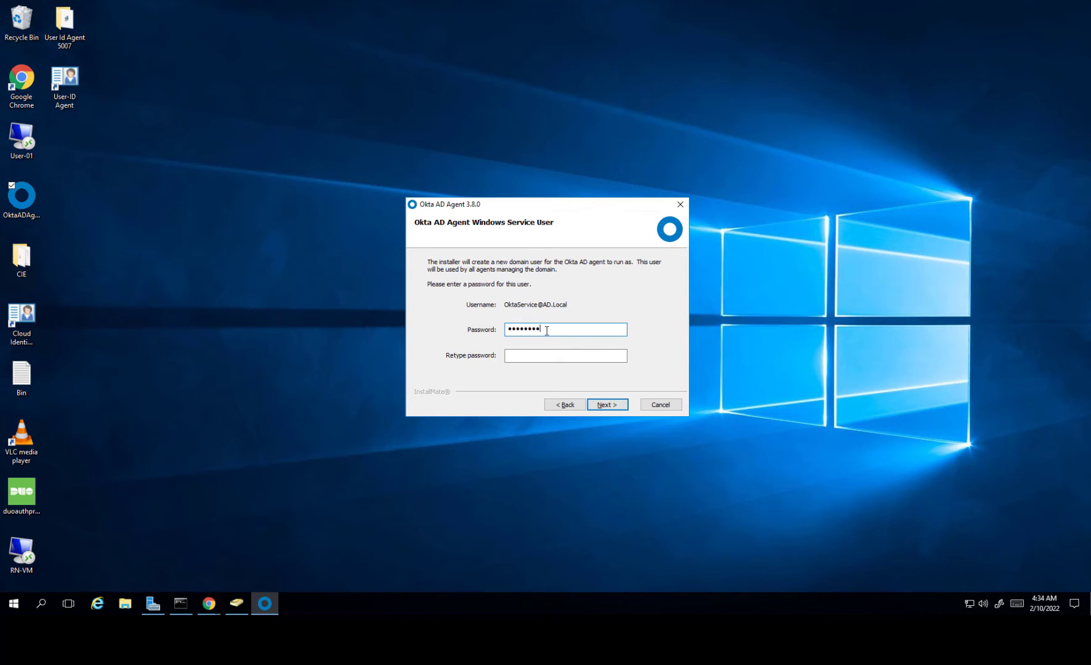
{"action": "type", "text": "!"}
{"action": "key", "text": "Tab"}
{"action": "type", "text": "••"}
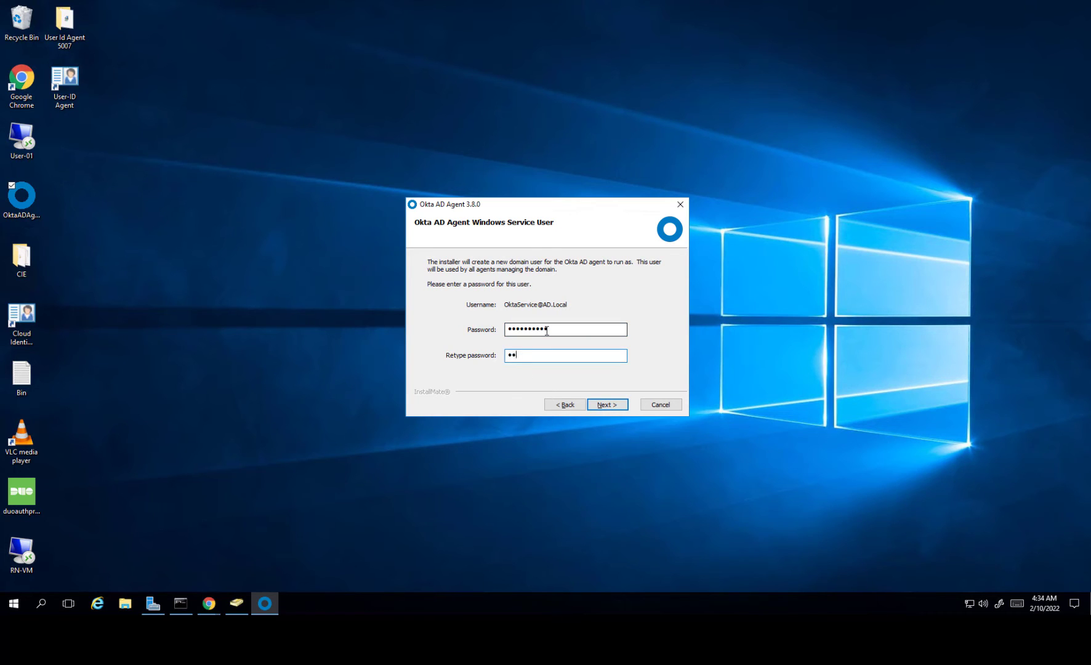
{"action": "type", "text": "••••"}
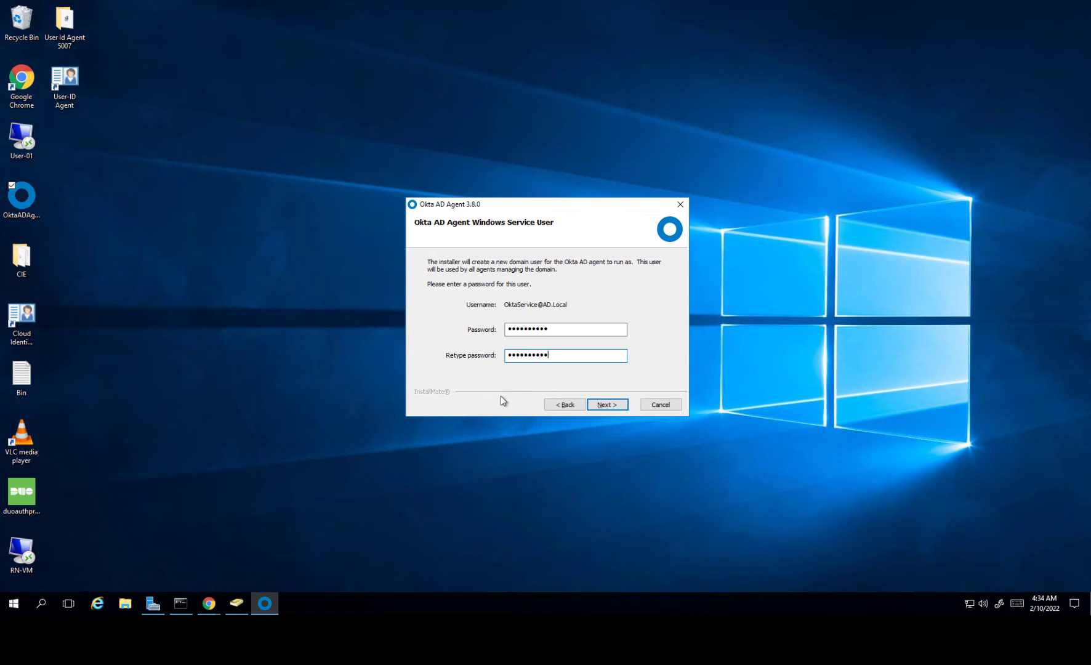
{"action": "left_click", "coordinate": [602, 407]}
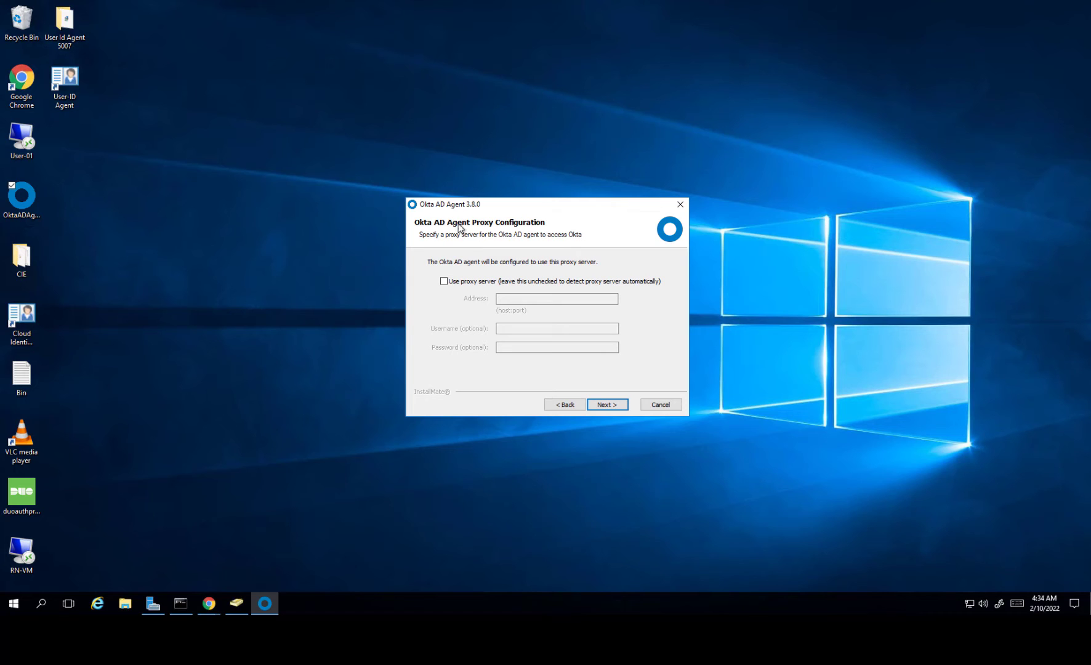
{"action": "left_click", "coordinate": [606, 404]}
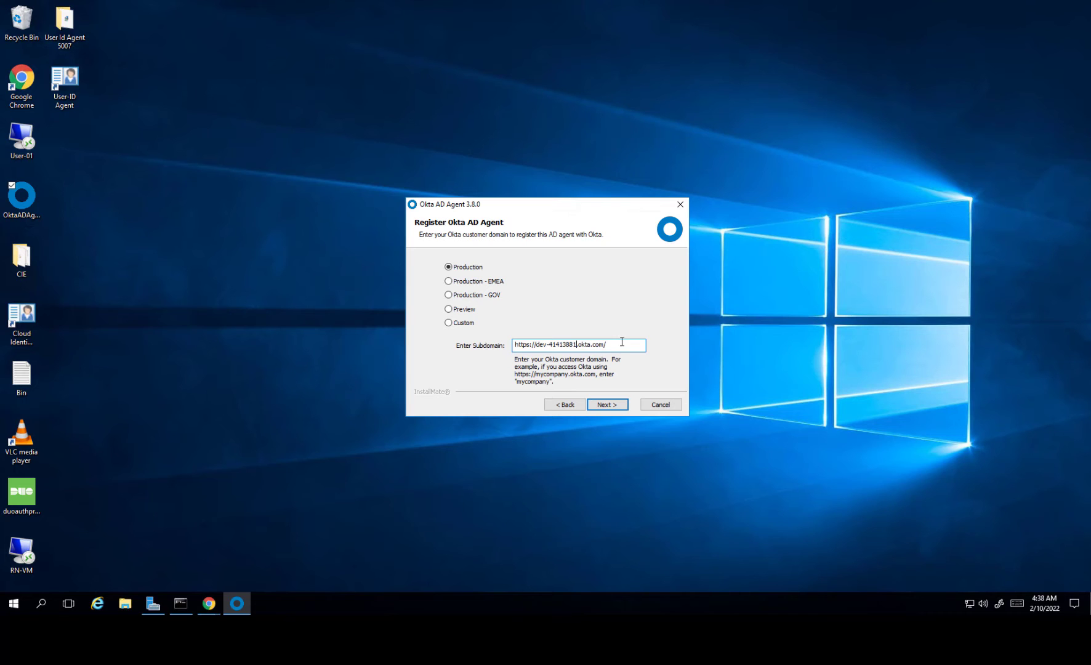
Register the agent with the Okta subdomain URL and sign in as the Okta administrator
{"action": "type", "text": "/"}
{"action": "left_click", "coordinate": [614, 402]}
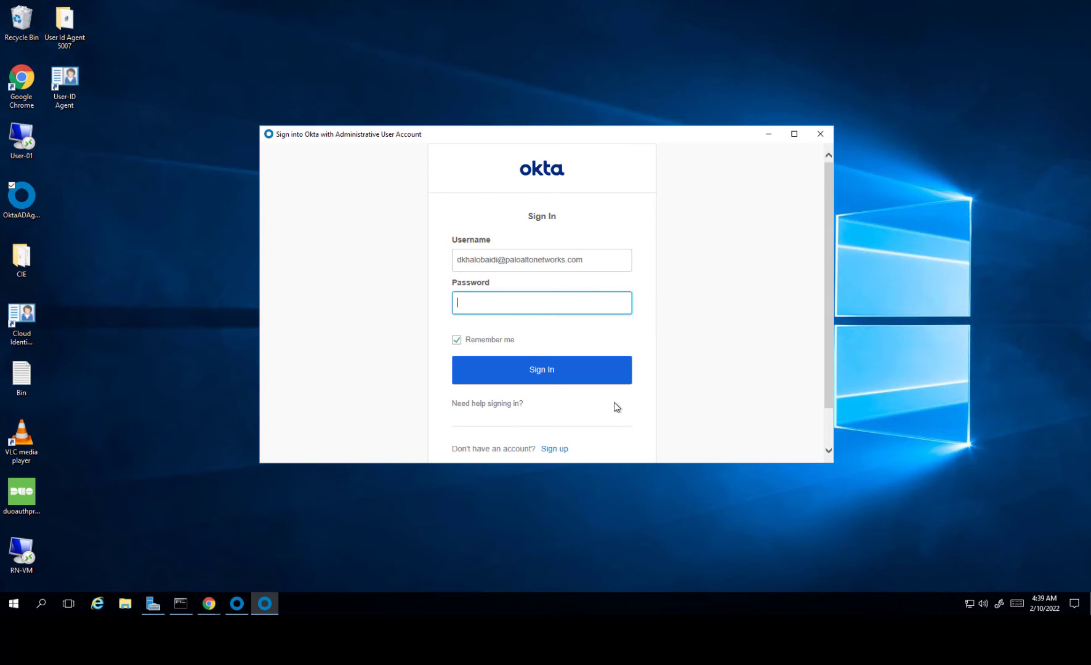
{"action": "type", "text": "•••••••••"}
{"action": "key", "text": "Return"}
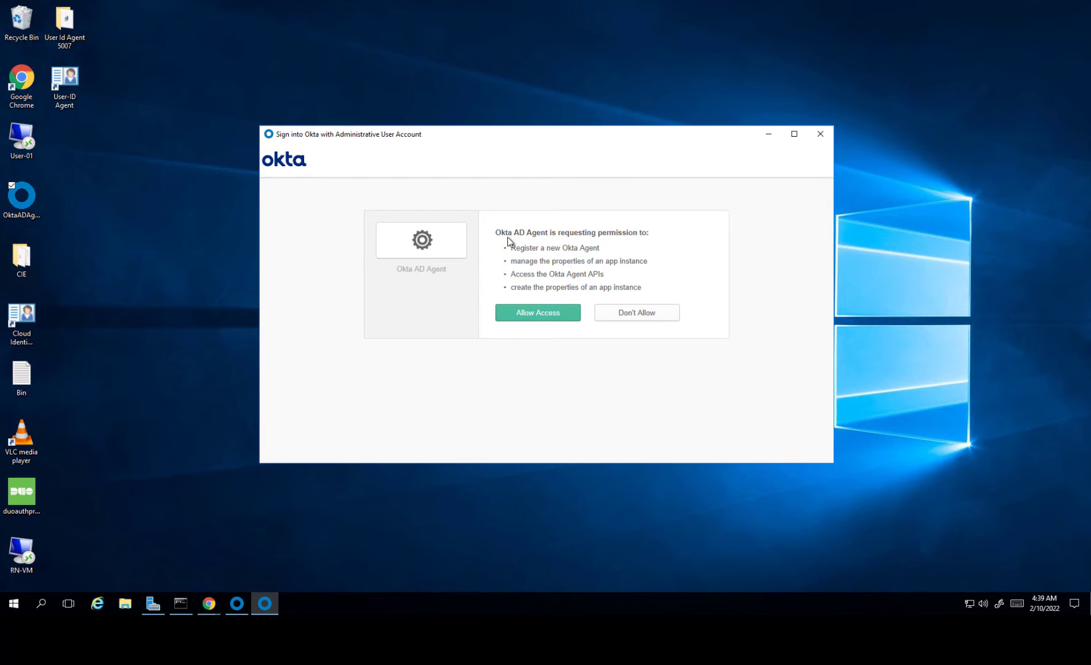
Grant the AD agent access and close the completed installer
{"action": "left_click", "coordinate": [549, 314]}
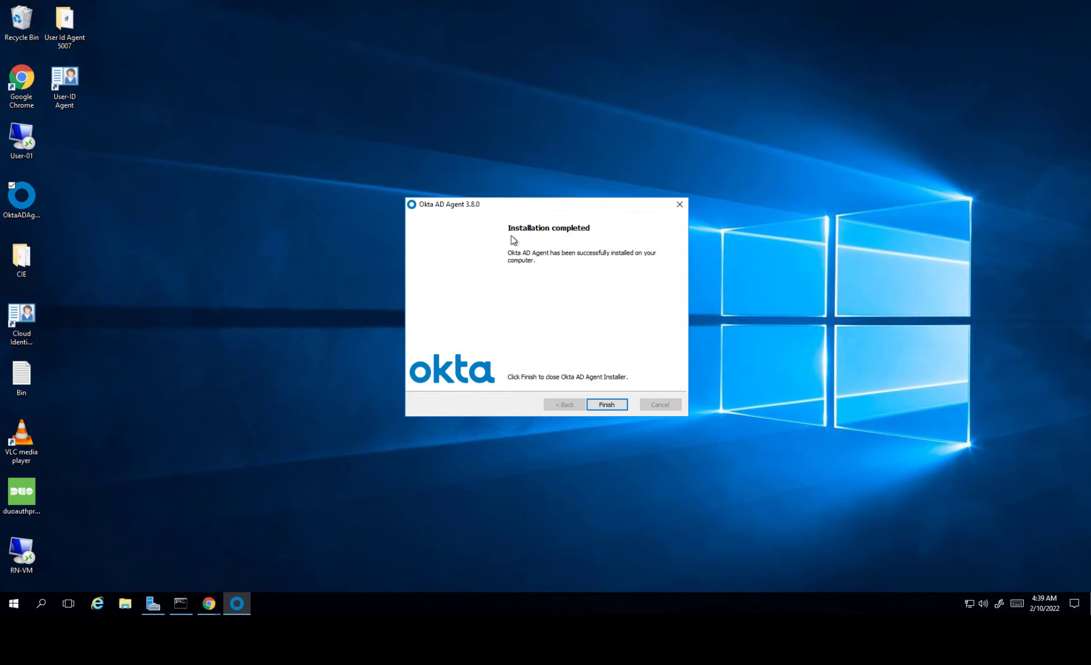
{"action": "key", "text": "Return"}
{"action": "left_click", "coordinate": [14, 604]}
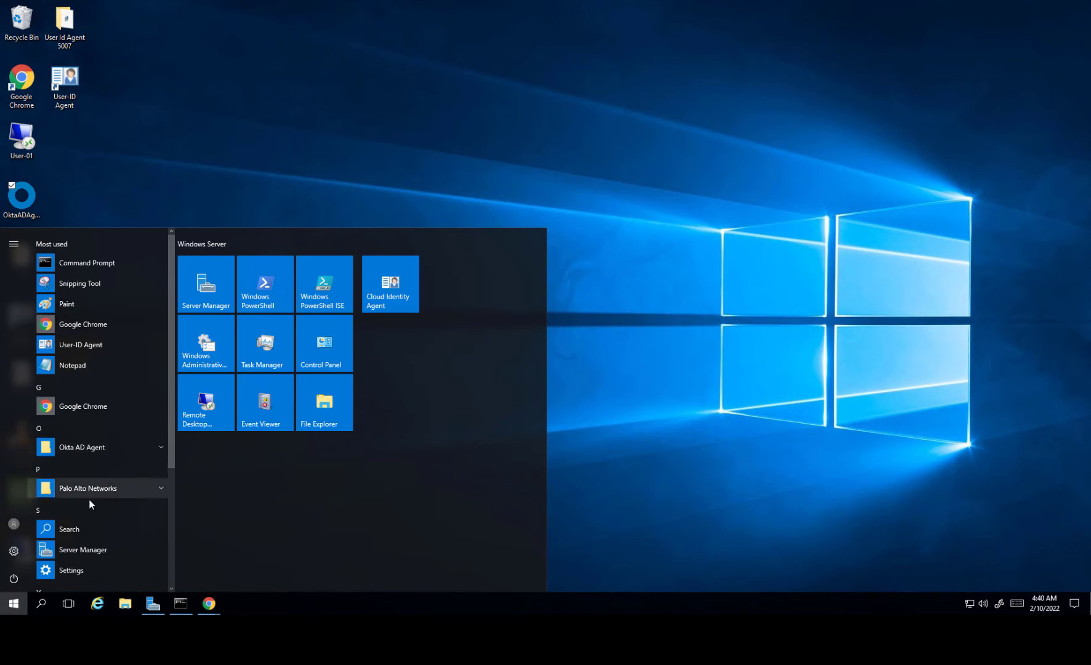
Launch the Okta AD Agent Management Utility from the Start menu
{"action": "left_click", "coordinate": [87, 447]}
{"action": "left_click", "coordinate": [119, 473]}
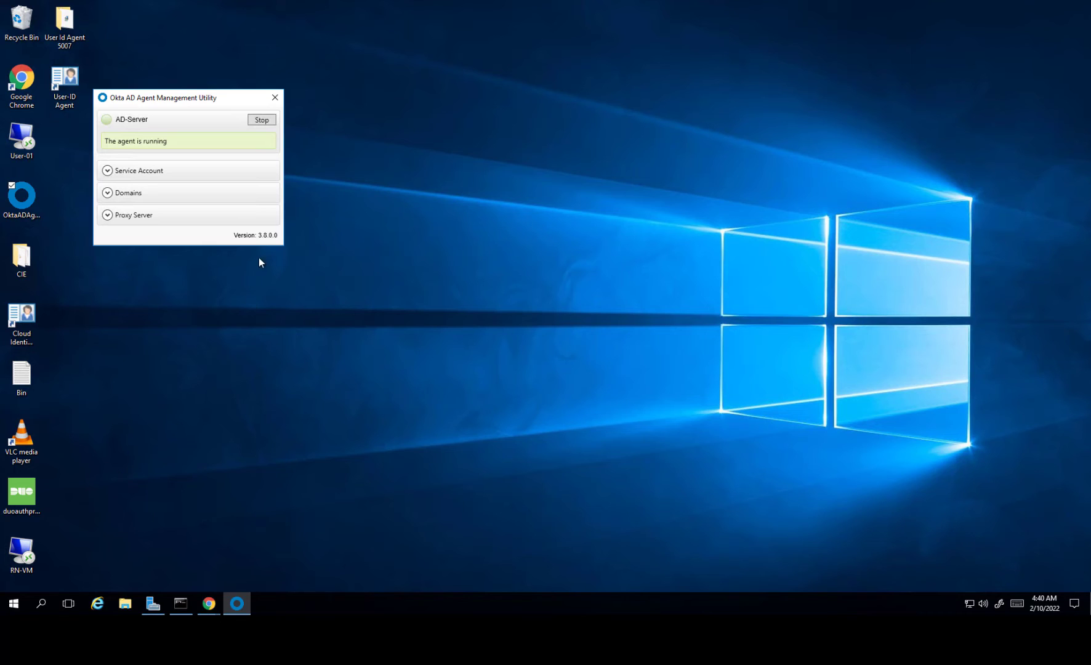
{"action": "left_click_drag", "start_coordinate": [198, 102], "coordinate": [310, 106]}
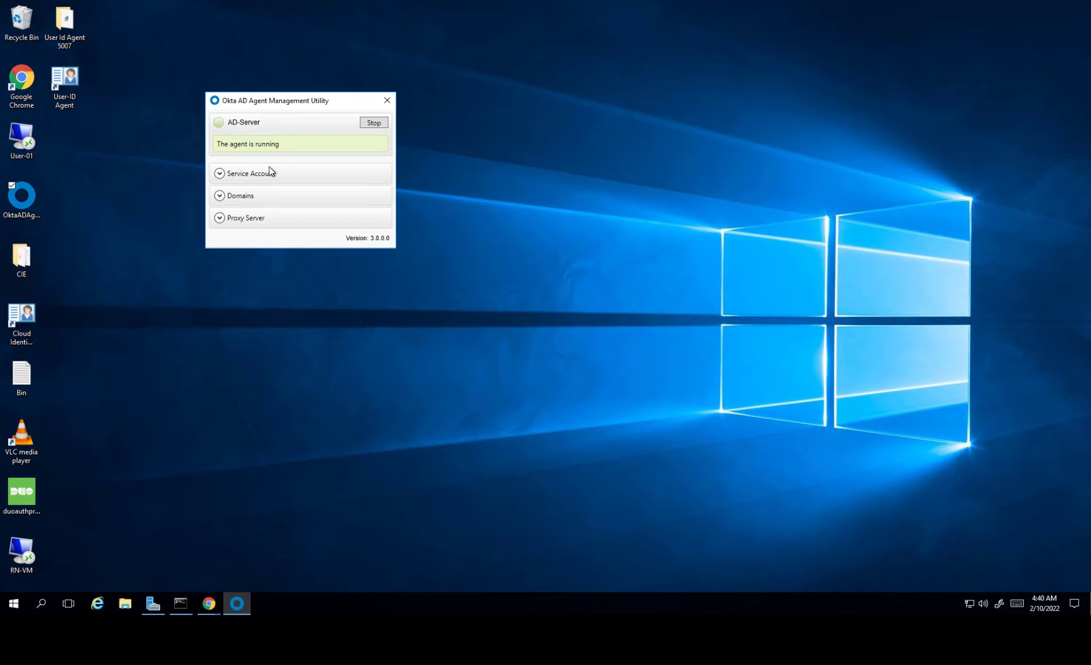
Review the service account, registered domains and proxy settings, then close the utility and return to Server Manager
{"action": "left_click", "coordinate": [220, 174]}
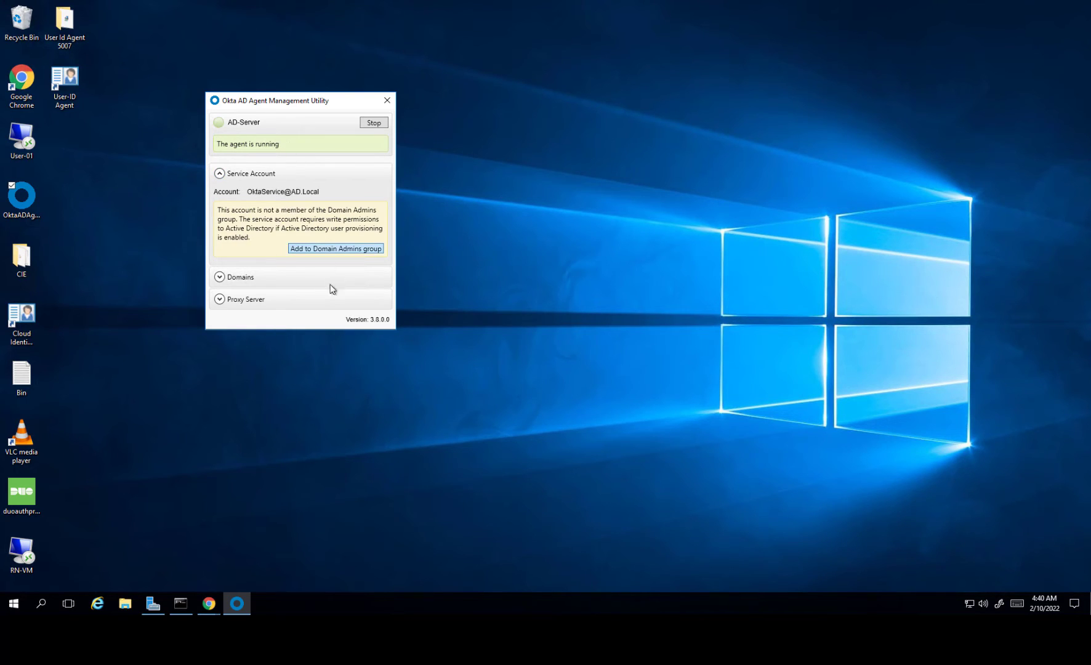
{"action": "left_click", "coordinate": [229, 277]}
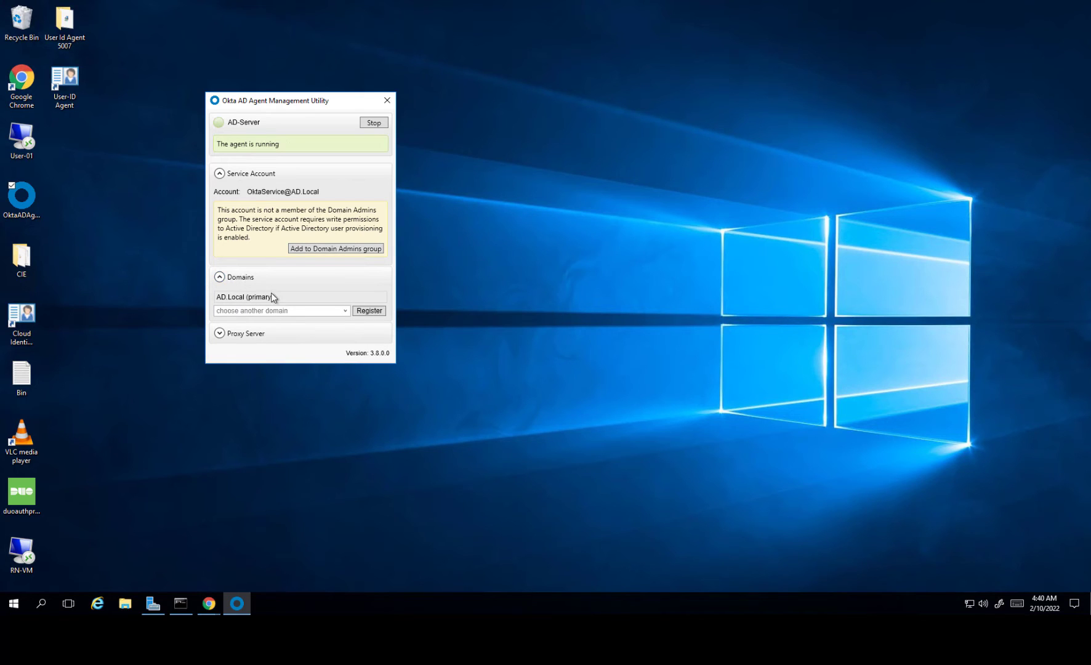
{"action": "left_click", "coordinate": [240, 337]}
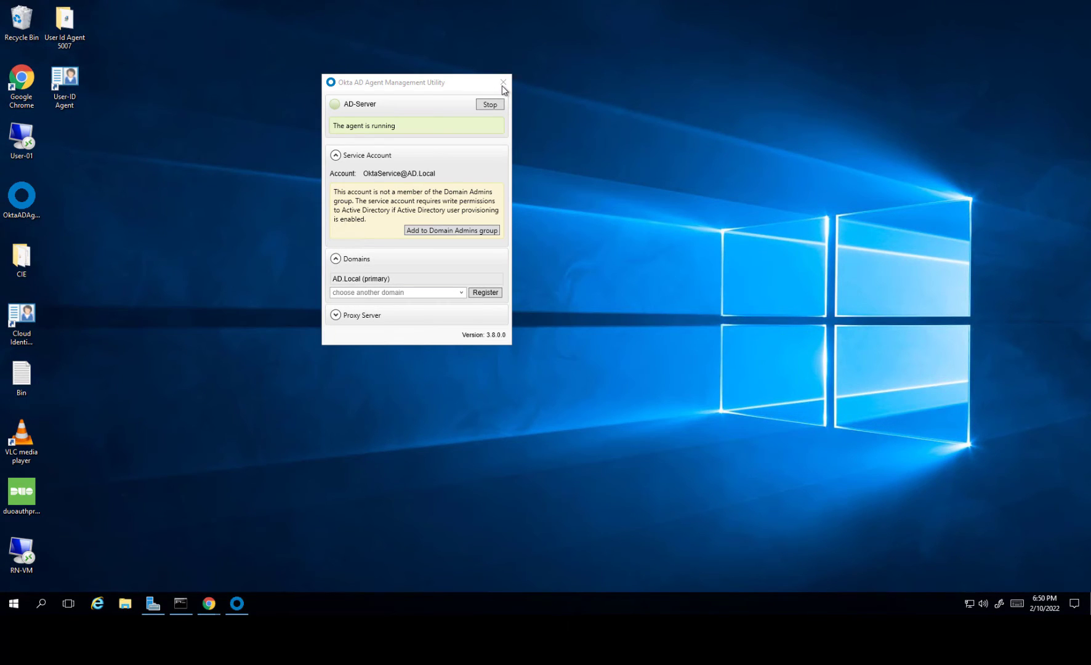
{"action": "left_click", "coordinate": [503, 83]}
{"action": "left_click", "coordinate": [153, 603]}
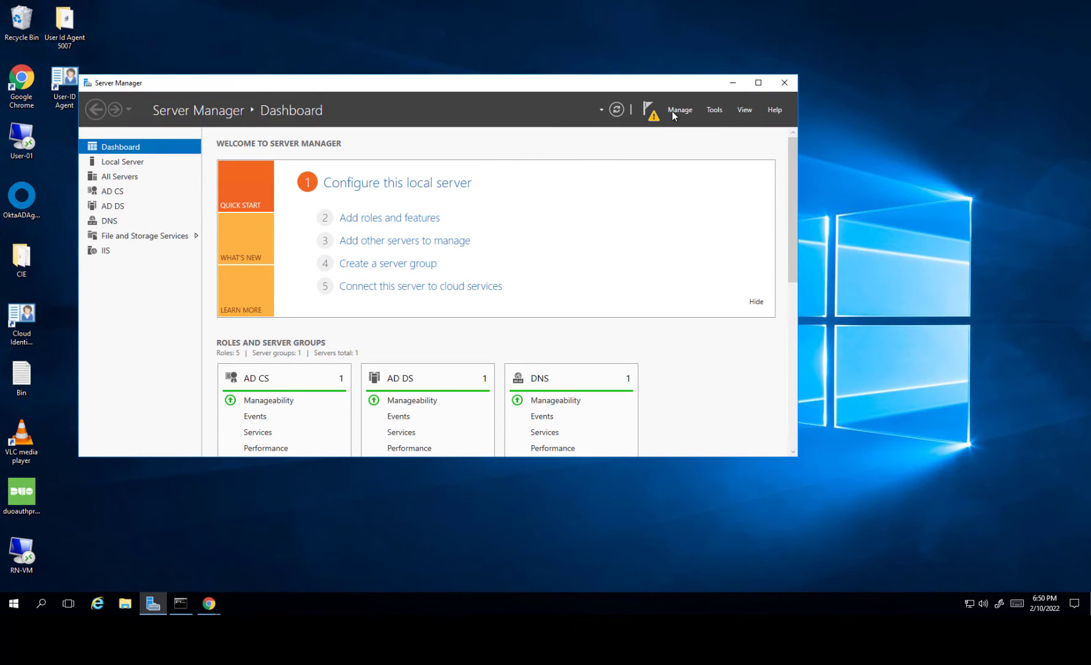
Open the OktaService account's Member Of properties in Active Directory Users and Computers
{"action": "left_click", "coordinate": [715, 110]}
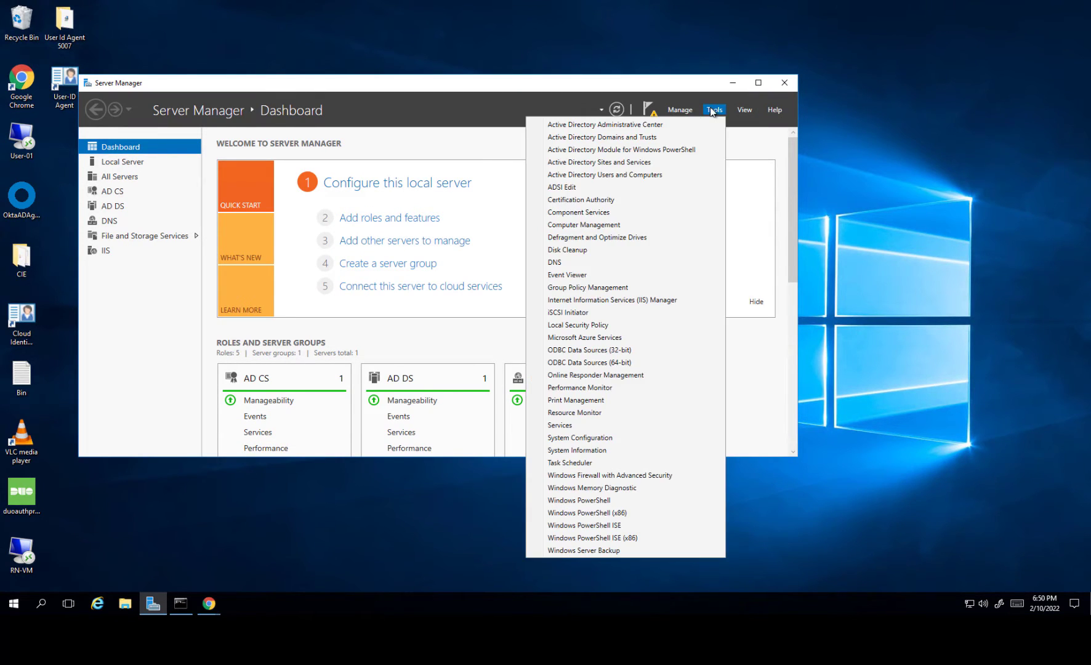
{"action": "left_click", "coordinate": [617, 175]}
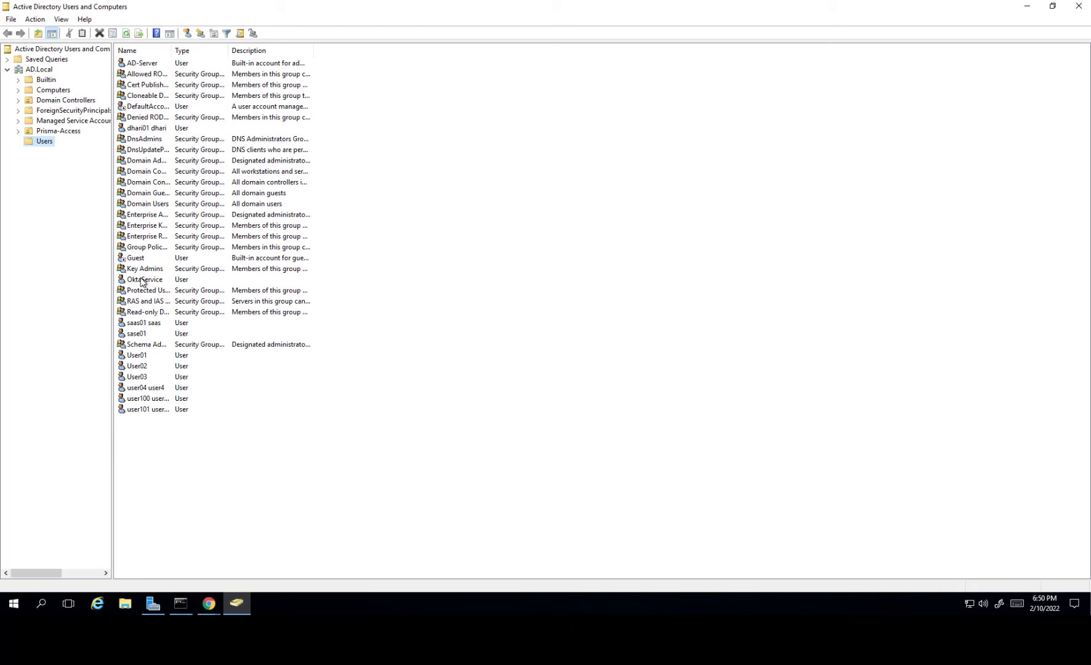
{"action": "left_click", "coordinate": [142, 280]}
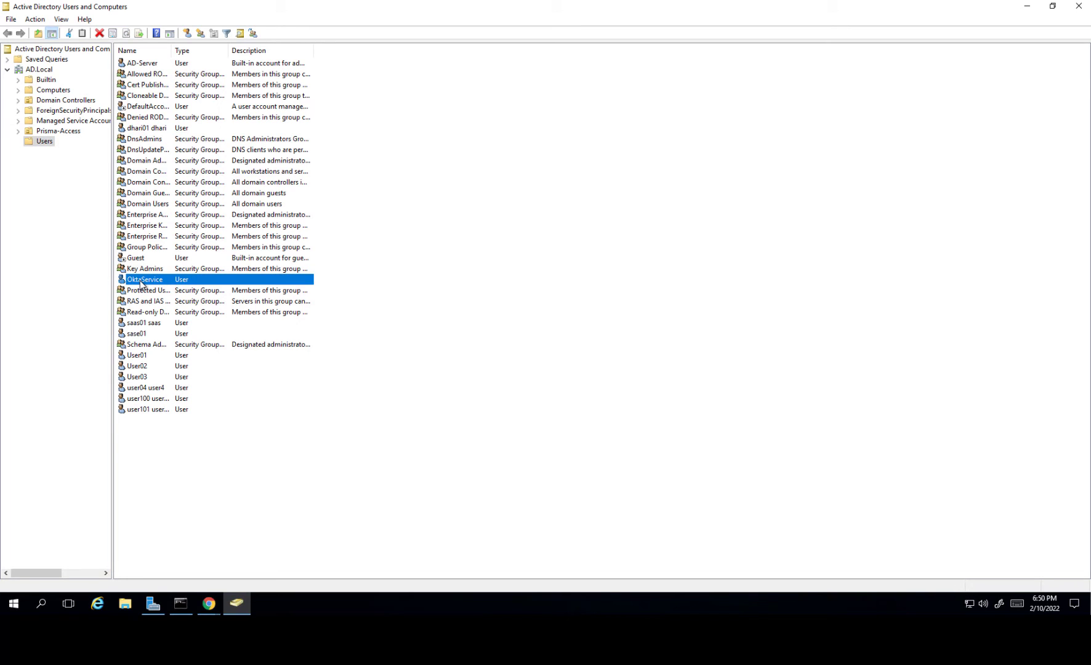
{"action": "double_click", "coordinate": [141, 281]}
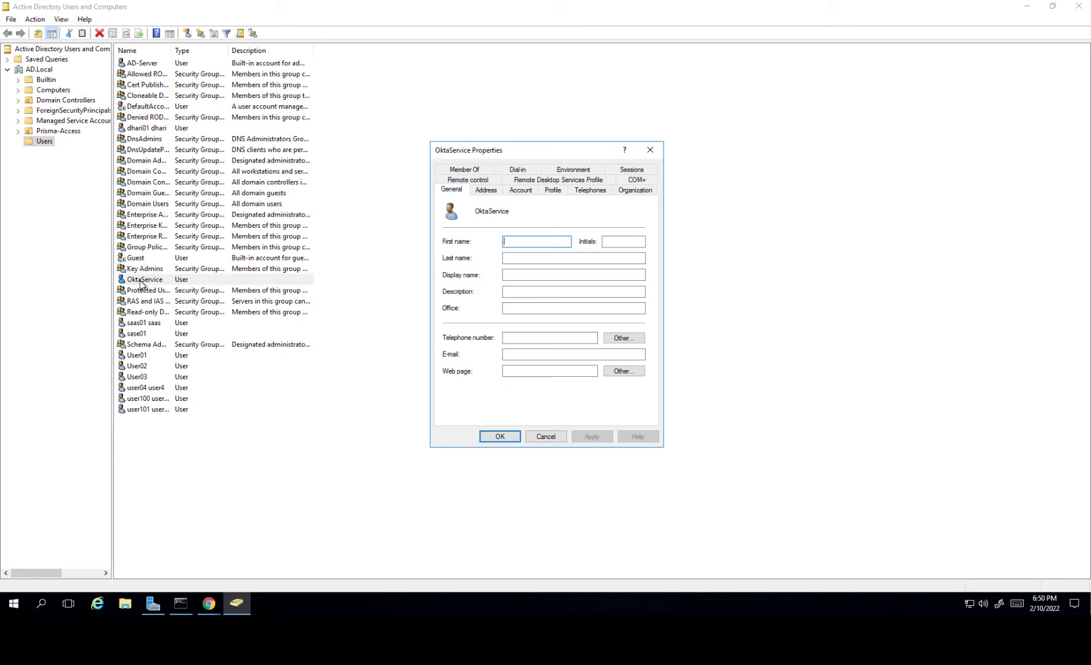
{"action": "left_click", "coordinate": [464, 169]}
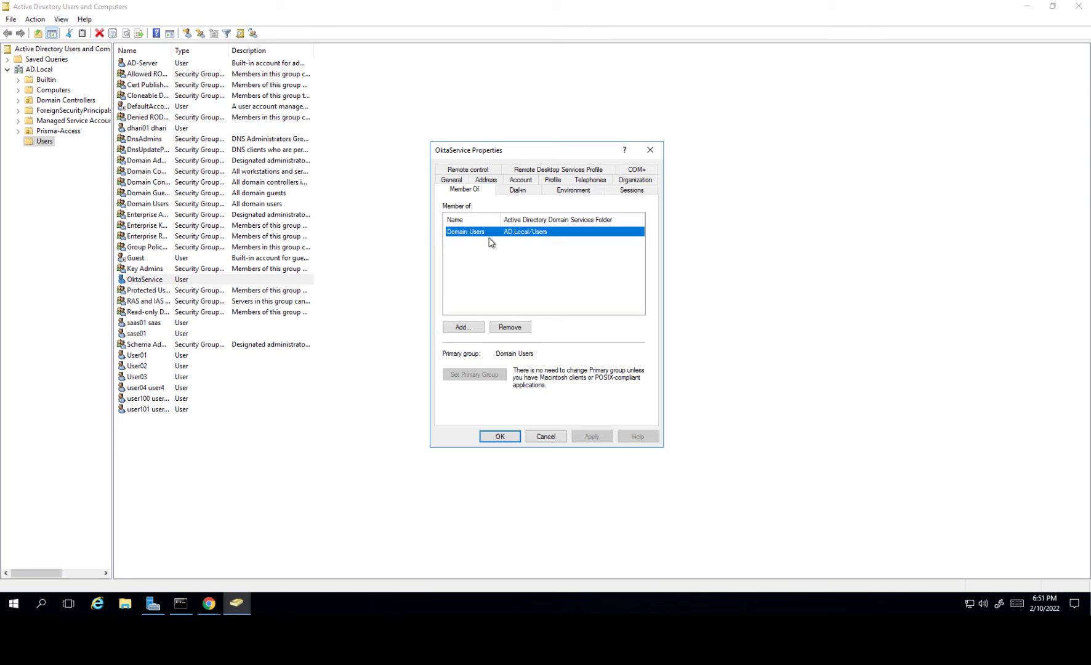
Add OktaService to Domain Admins, apply, and close the console and Server Manager
{"action": "left_click", "coordinate": [463, 328]}
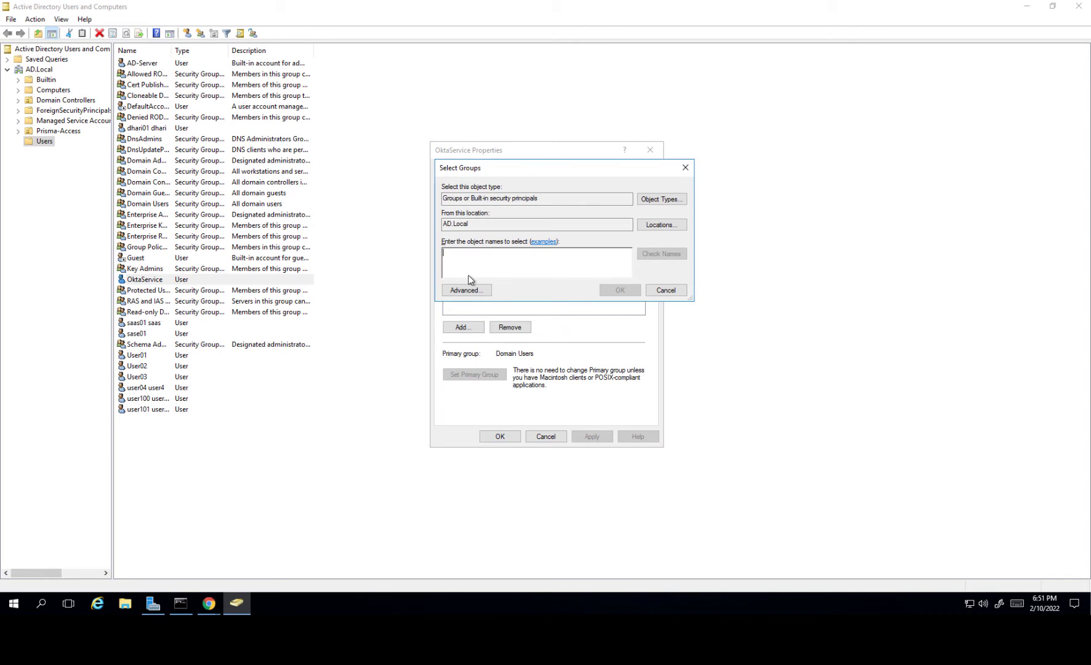
{"action": "type", "text": "d"}
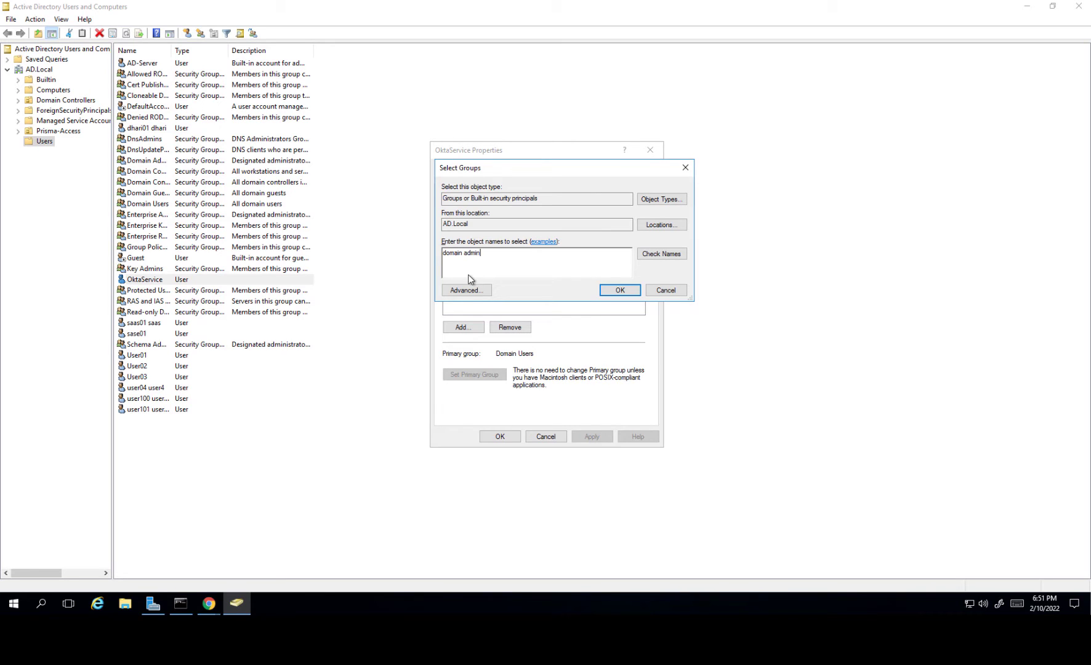
{"action": "type", "text": "omain admin"}
{"action": "left_click", "coordinate": [675, 254]}
{"action": "left_click", "coordinate": [620, 290]}
{"action": "left_click", "coordinate": [592, 437]}
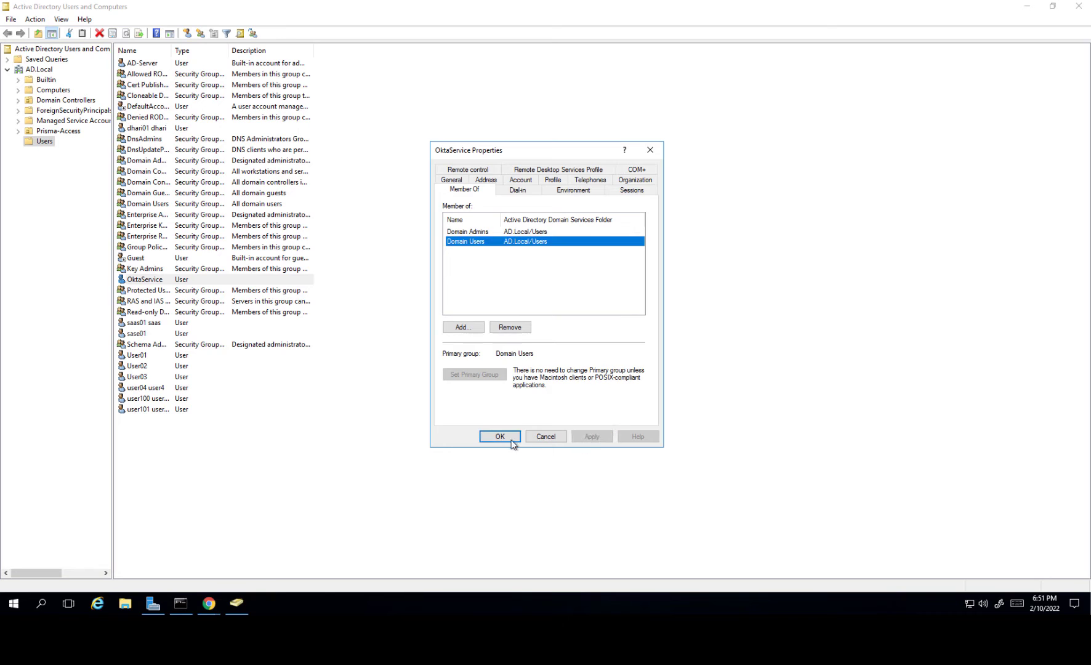
{"action": "left_click", "coordinate": [511, 439]}
{"action": "left_click", "coordinate": [1078, 10]}
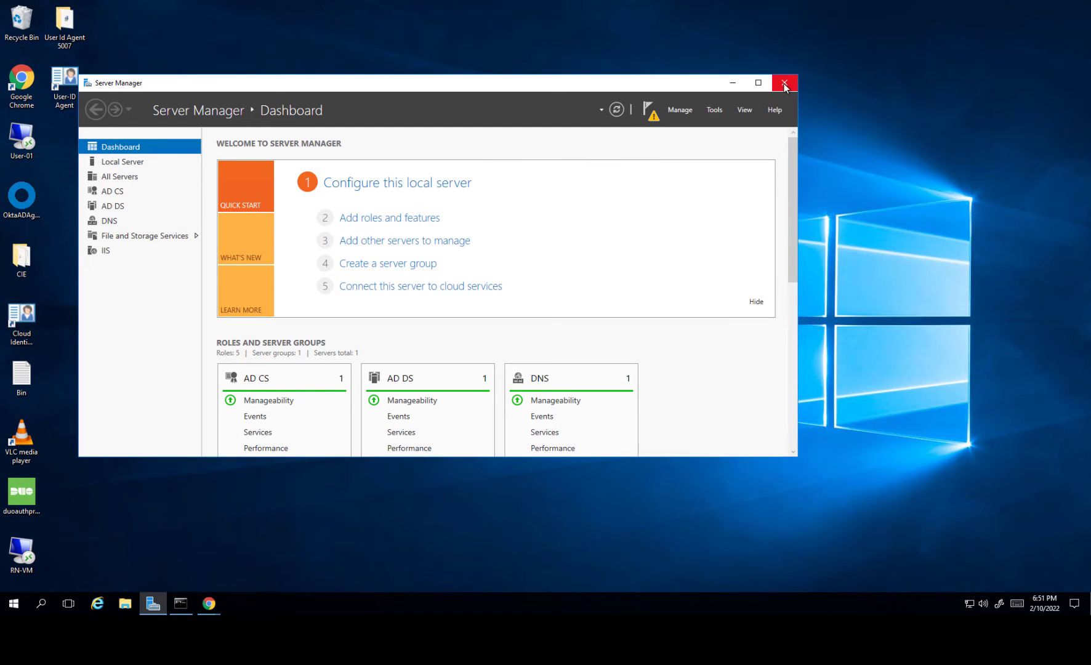
{"action": "key", "text": "alt+F4"}
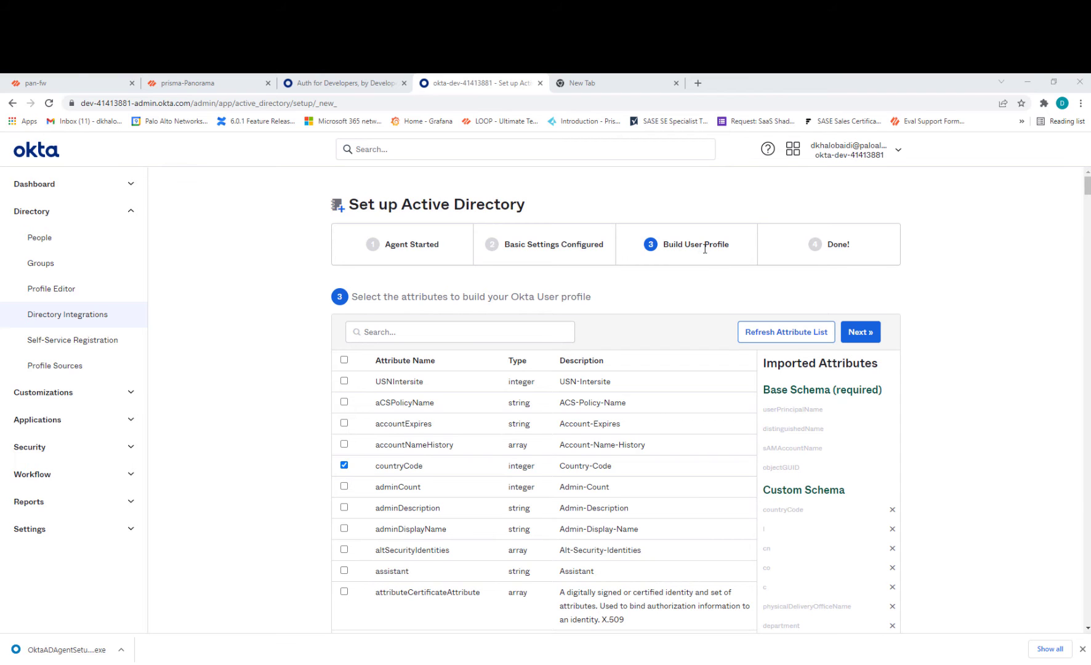
Accept the Build User Profile attributes, finish the wizard, and open the AD.Local directory page
{"action": "left_click", "coordinate": [504, 329]}
{"action": "scroll", "coordinate": [430, 351], "scroll_direction": "down", "scroll_amount": 4}
{"action": "scroll", "coordinate": [407, 364], "scroll_direction": "up", "scroll_amount": 4}
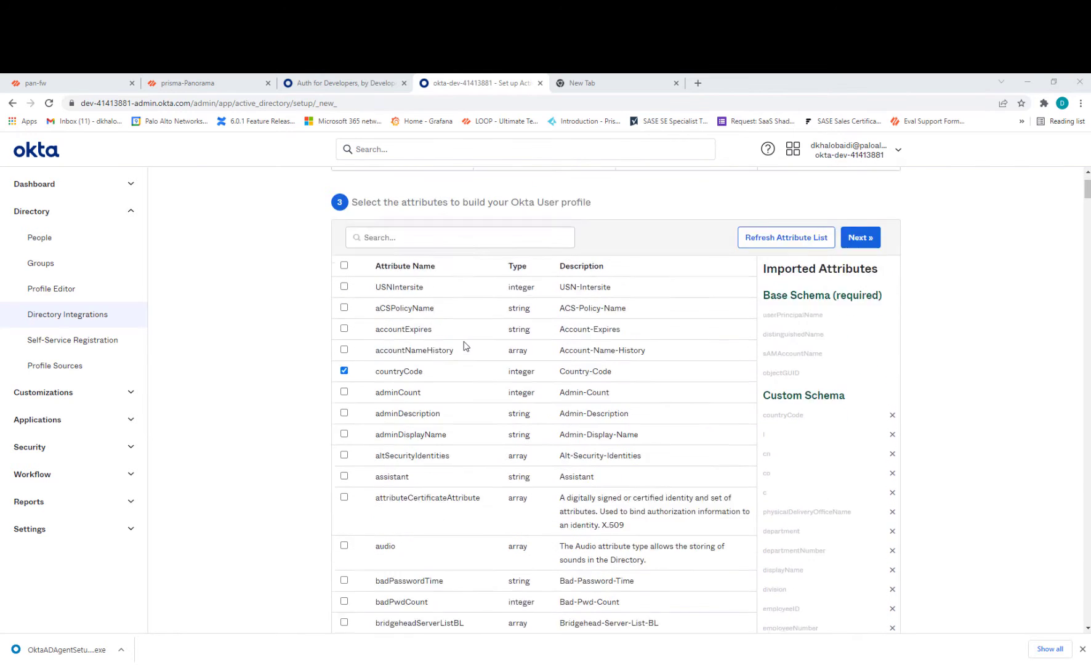
{"action": "left_click", "coordinate": [404, 371]}
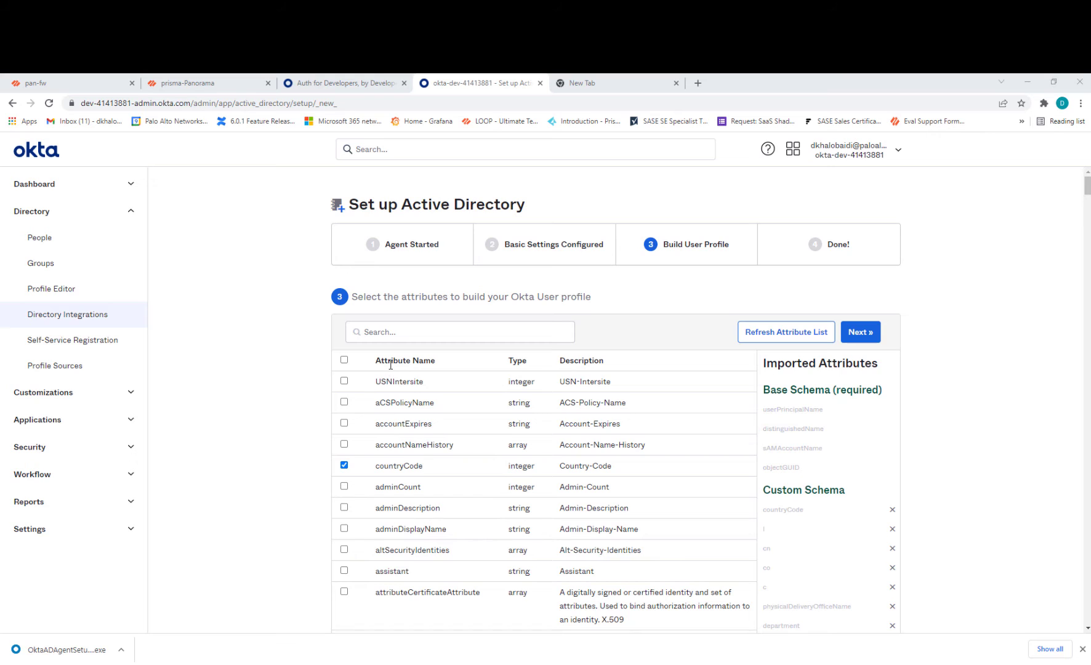
{"action": "left_click", "coordinate": [860, 332]}
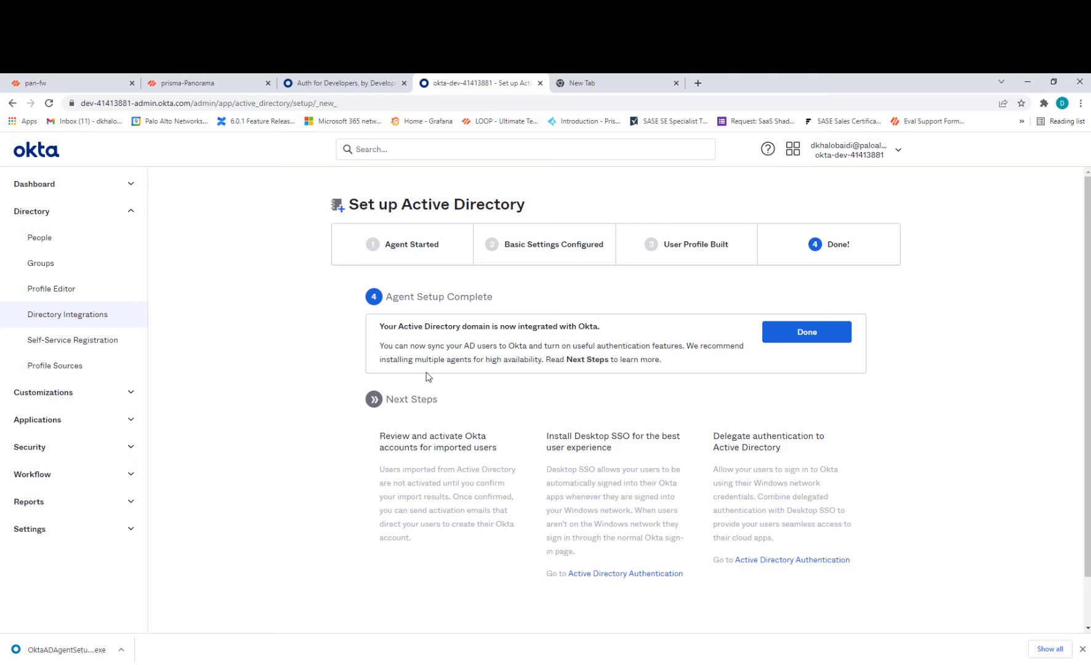
{"action": "left_click", "coordinate": [807, 335]}
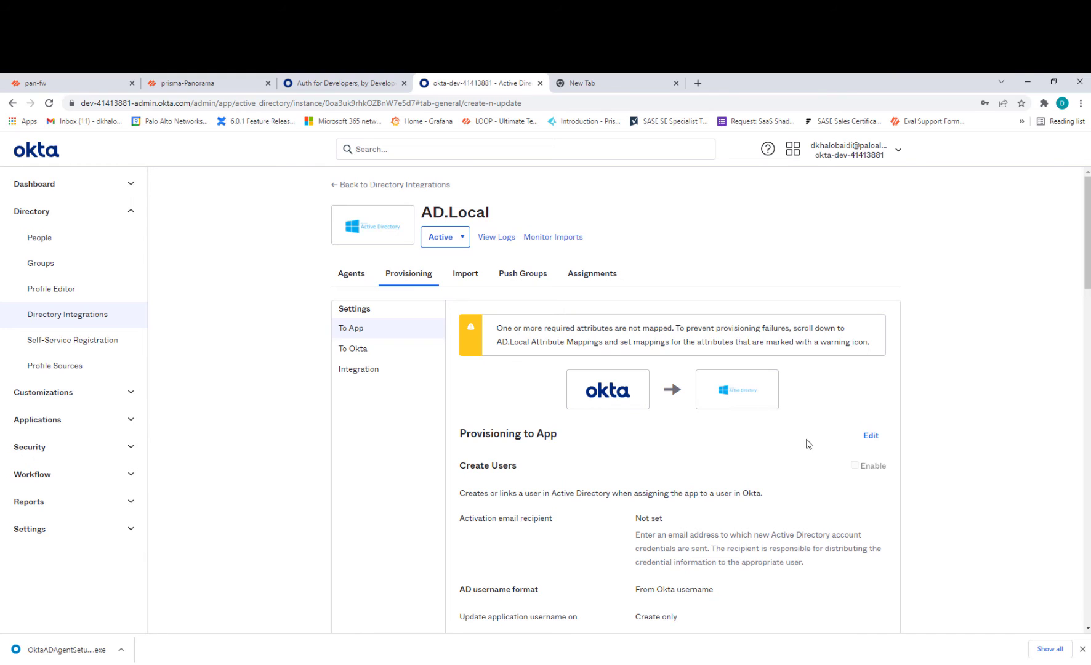
Run a Full import (not incremental) from AD.Local's Import tab
{"action": "scroll", "coordinate": [749, 463], "scroll_direction": "down", "scroll_amount": 5}
{"action": "scroll", "coordinate": [749, 463], "scroll_direction": "up", "scroll_amount": 2}
{"action": "scroll", "coordinate": [749, 463], "scroll_direction": "down", "scroll_amount": 7}
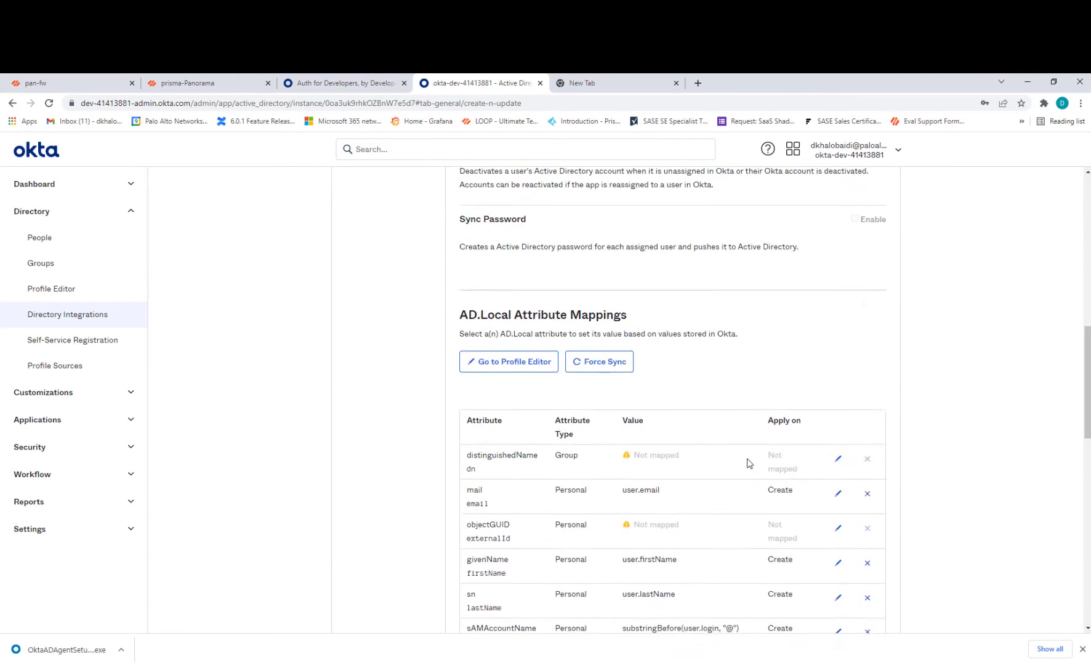
{"action": "scroll", "coordinate": [747, 463], "scroll_direction": "up", "scroll_amount": 7}
{"action": "scroll", "coordinate": [747, 462], "scroll_direction": "up", "scroll_amount": 3}
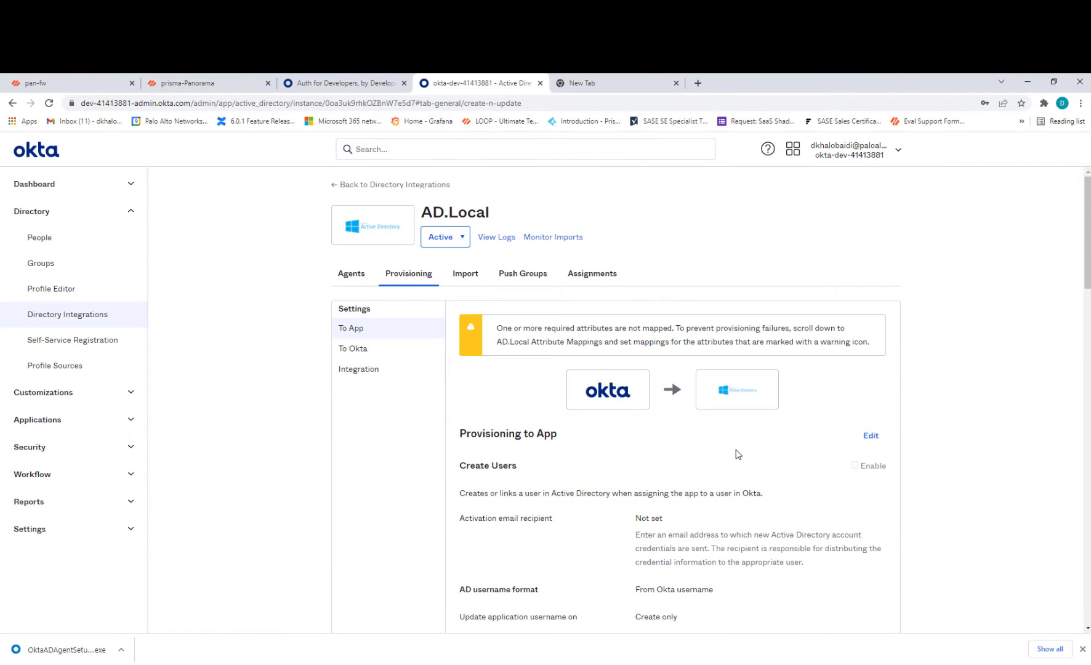
{"action": "left_click", "coordinate": [469, 275]}
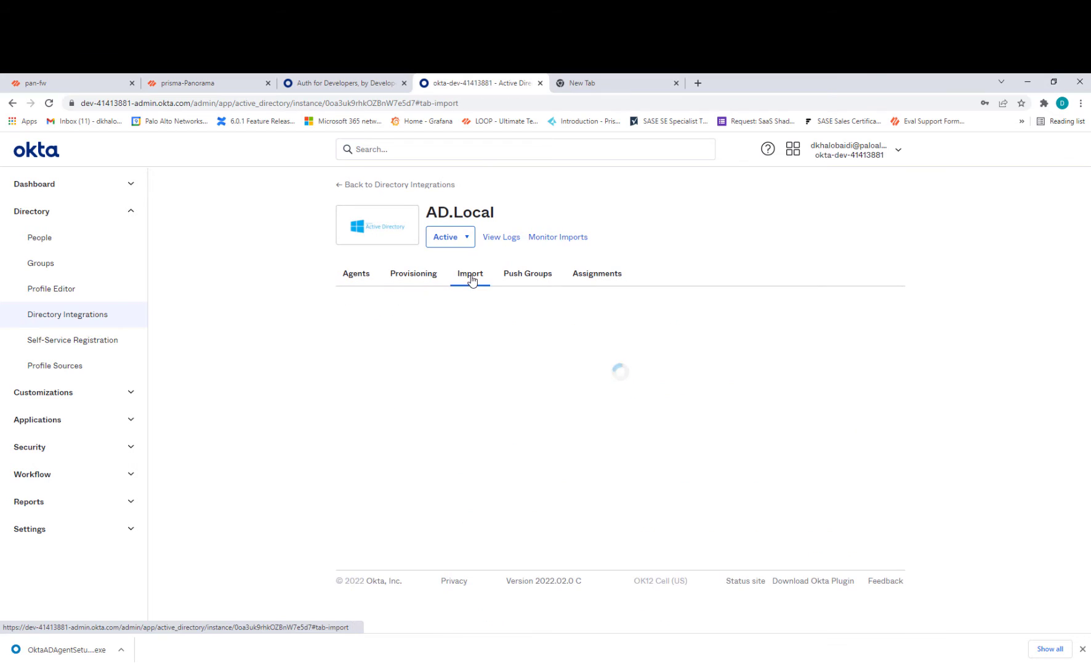
{"action": "left_click", "coordinate": [361, 349]}
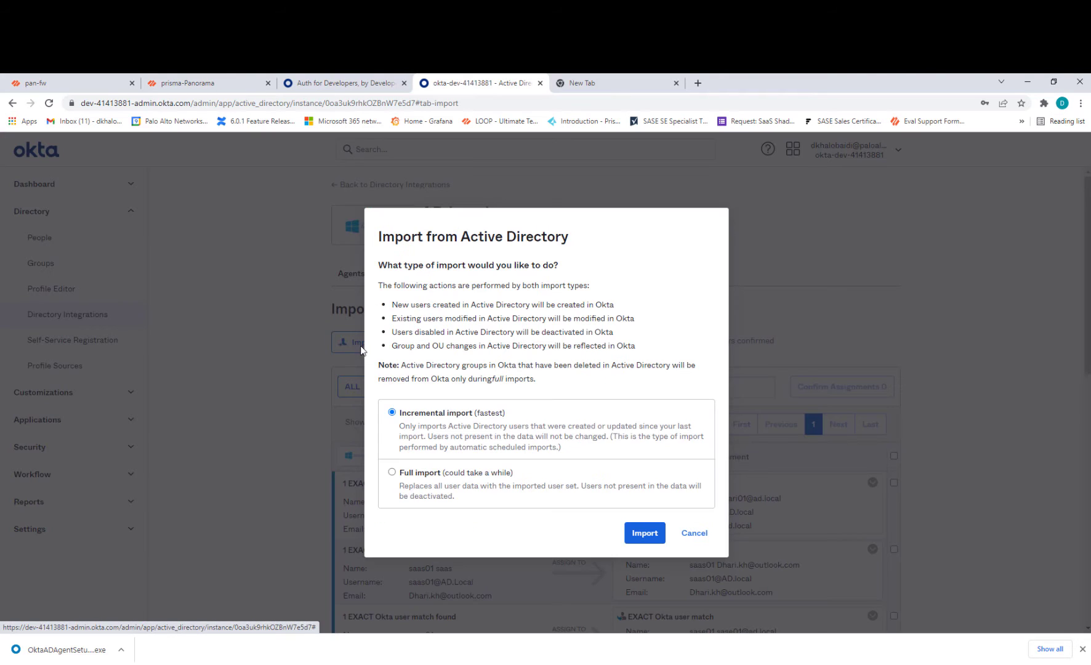
{"action": "left_click", "coordinate": [392, 472]}
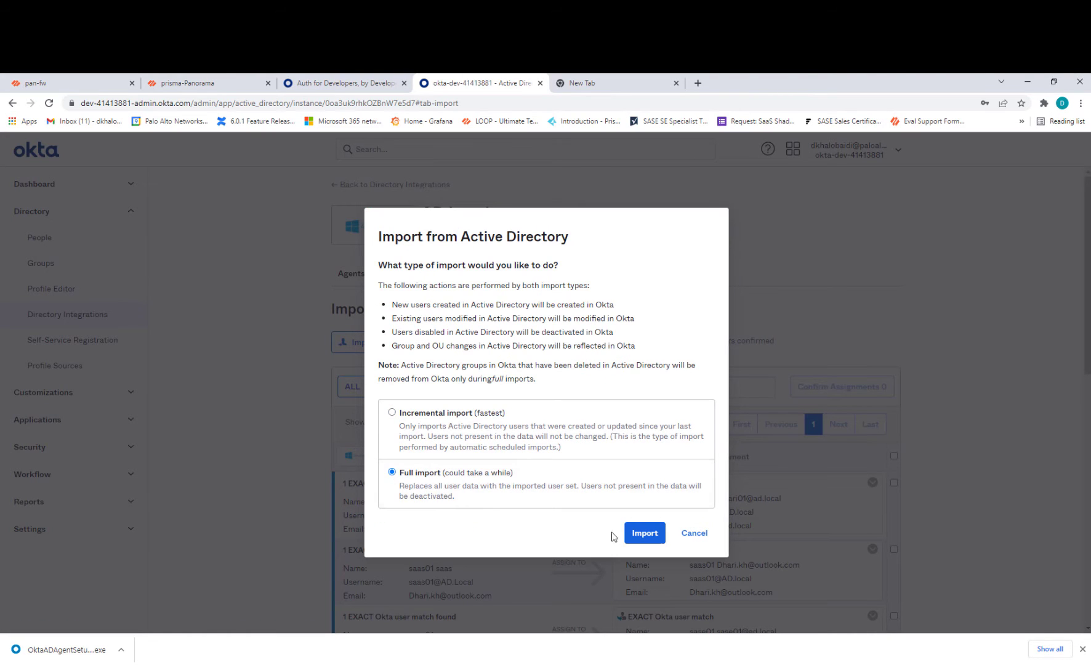
{"action": "left_click", "coordinate": [644, 533]}
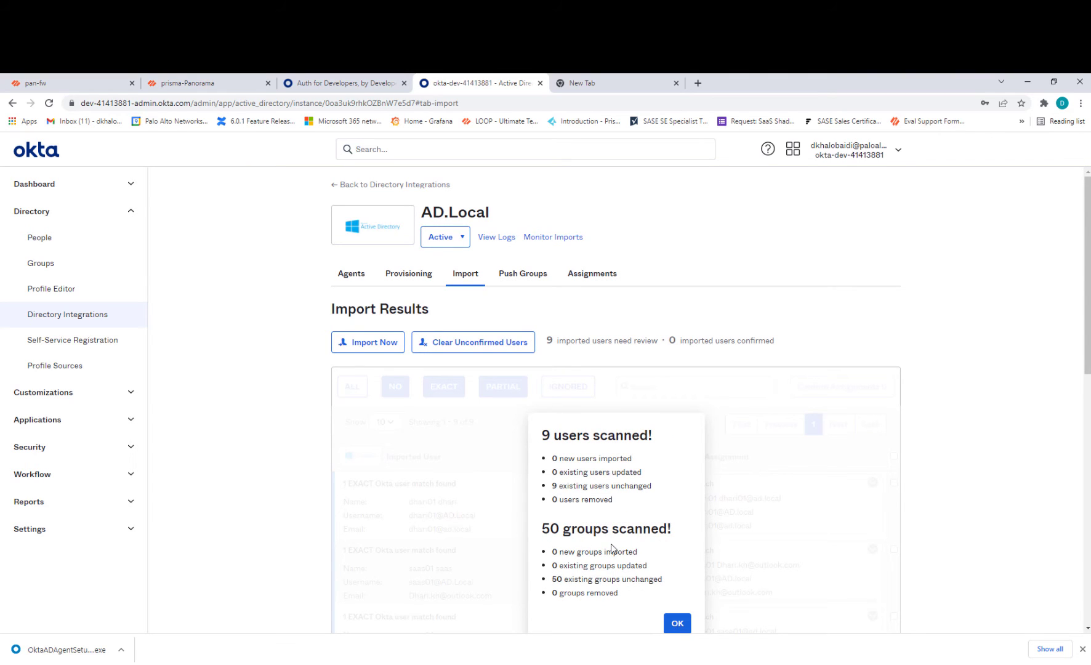
Dismiss the scan summary and review the list of imported users
{"action": "left_click", "coordinate": [677, 624]}
{"action": "scroll", "coordinate": [693, 513], "scroll_direction": "down", "scroll_amount": 2}
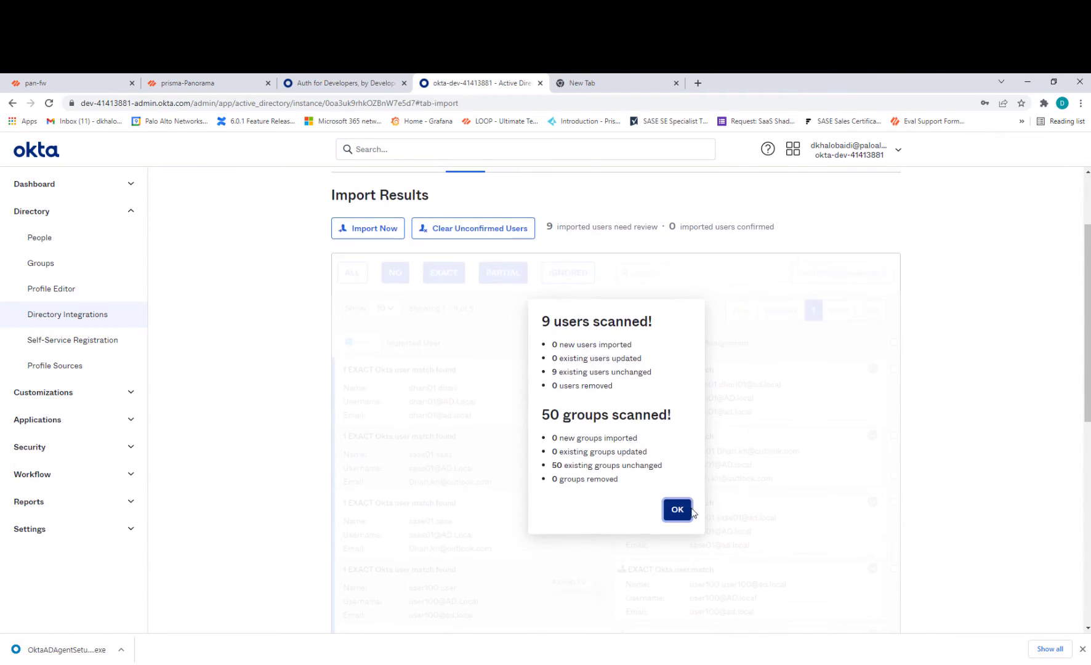
{"action": "left_click", "coordinate": [688, 509]}
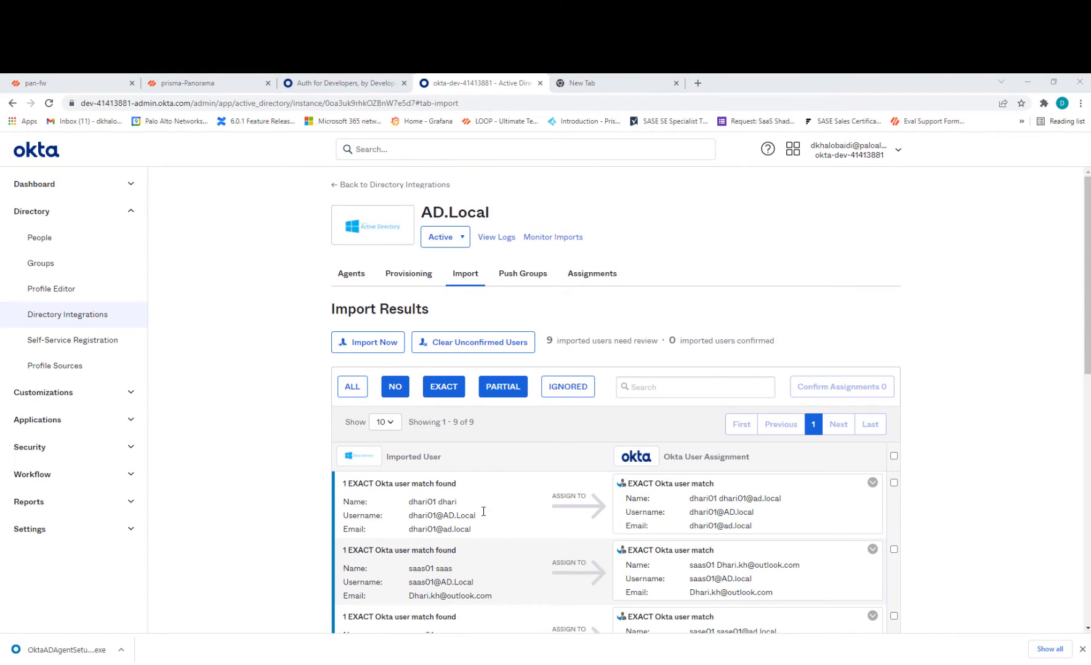
{"action": "scroll", "coordinate": [487, 505], "scroll_direction": "down", "scroll_amount": 2}
{"action": "scroll", "coordinate": [472, 379], "scroll_direction": "up", "scroll_amount": 1}
{"action": "scroll", "coordinate": [492, 418], "scroll_direction": "down", "scroll_amount": 3}
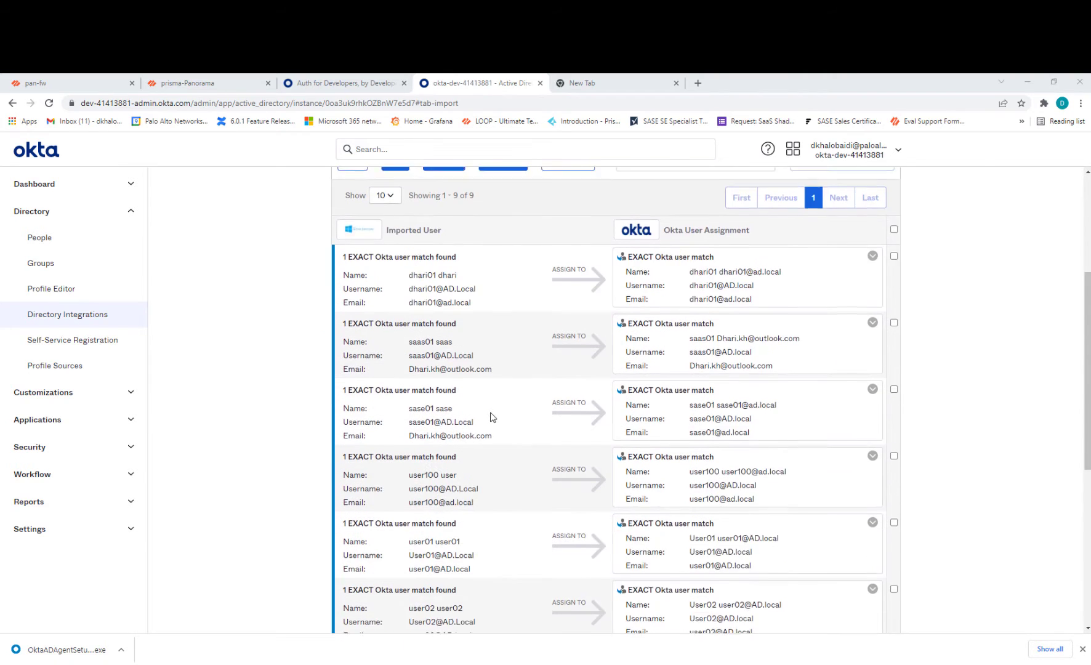
{"action": "scroll", "coordinate": [493, 418], "scroll_direction": "down", "scroll_amount": 3}
{"action": "scroll", "coordinate": [645, 371], "scroll_direction": "up", "scroll_amount": 3}
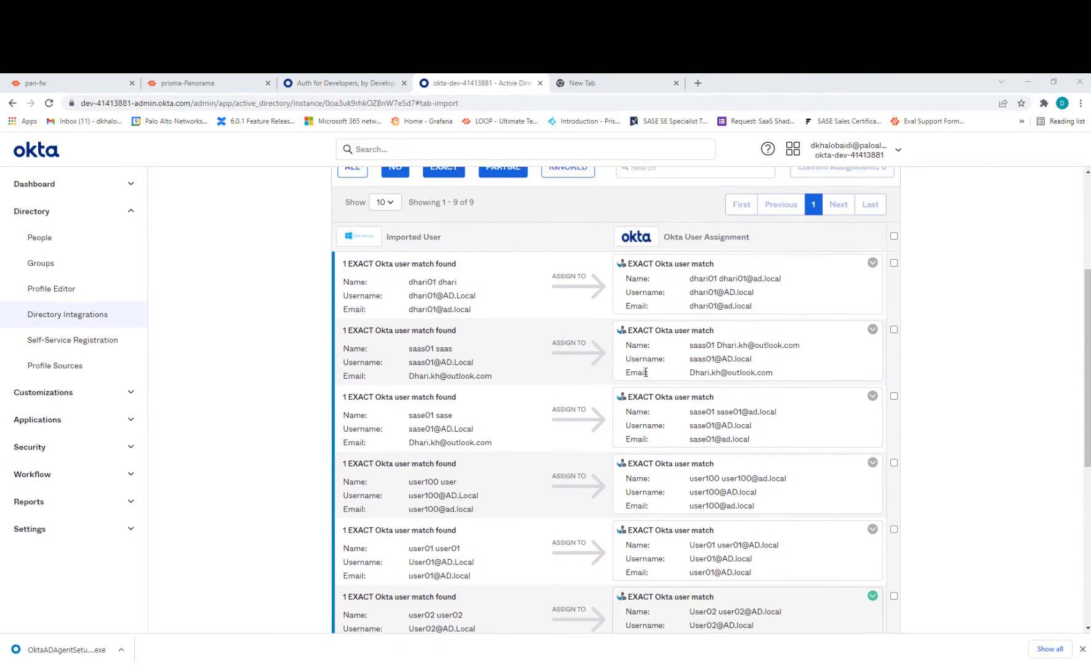
{"action": "scroll", "coordinate": [678, 394], "scroll_direction": "up", "scroll_amount": 4}
{"action": "scroll", "coordinate": [710, 422], "scroll_direction": "down", "scroll_amount": 3}
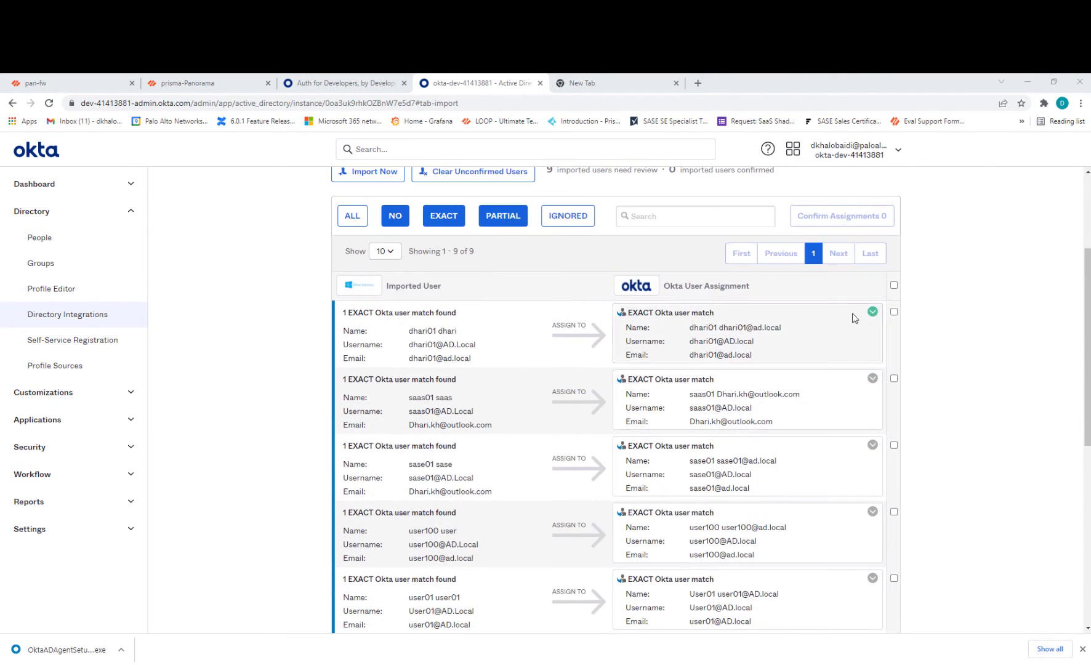
Confirm all nine imported user assignments with automatic activation, then check the Import Results summary
{"action": "left_click", "coordinate": [894, 286]}
{"action": "scroll", "coordinate": [806, 397], "scroll_direction": "down", "scroll_amount": 5}
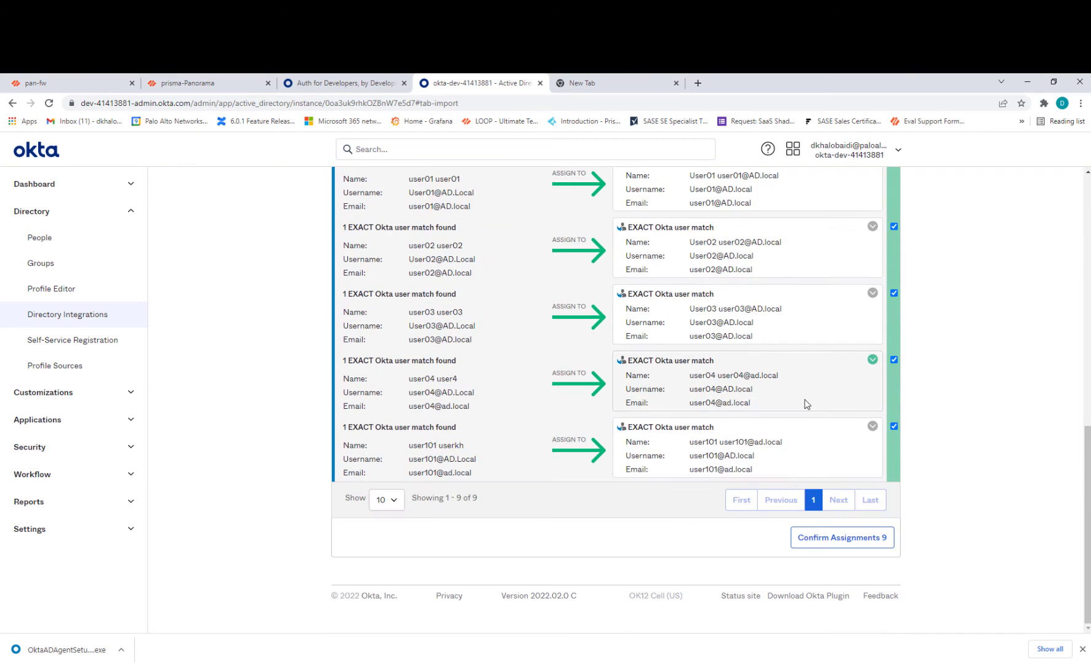
{"action": "left_click", "coordinate": [814, 539]}
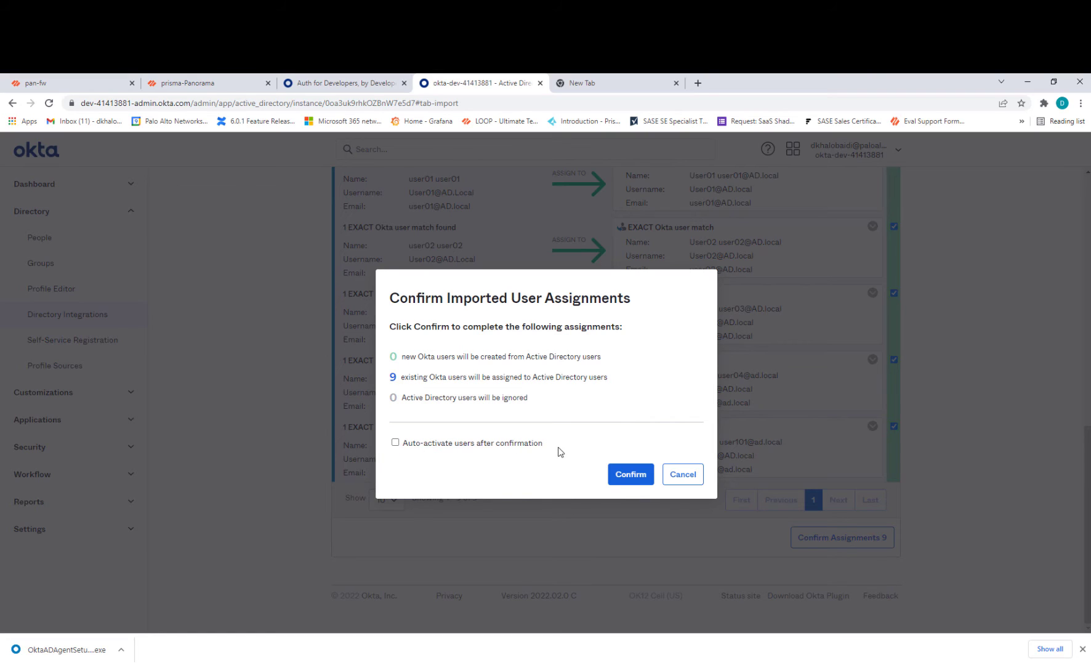
{"action": "left_click", "coordinate": [470, 444]}
{"action": "left_click", "coordinate": [623, 484]}
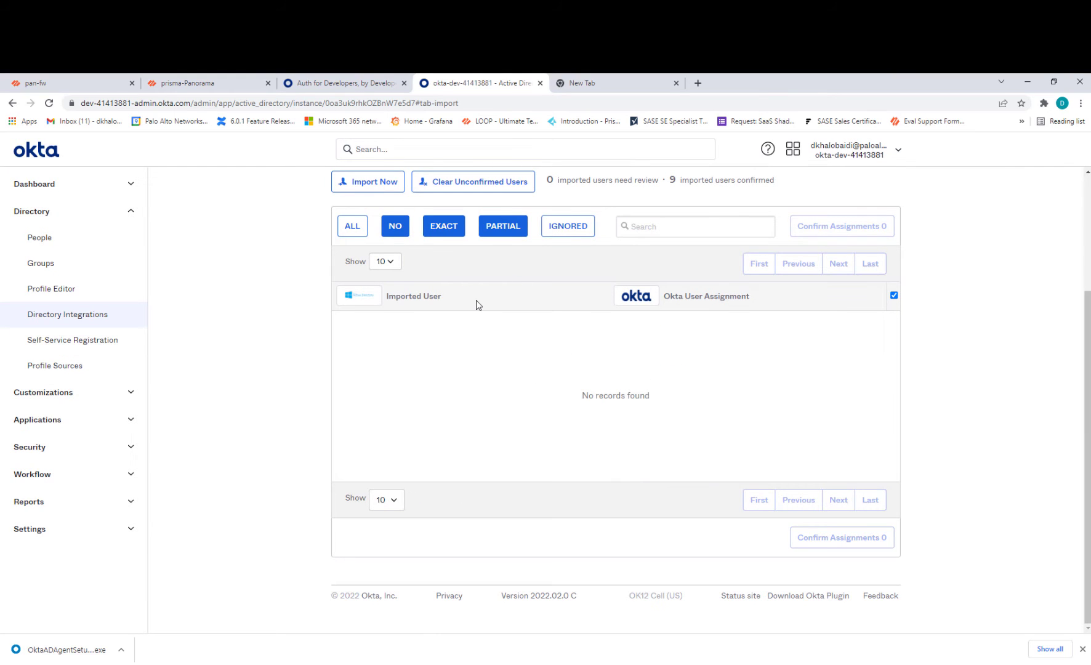
{"action": "scroll", "coordinate": [566, 365], "scroll_direction": "up", "scroll_amount": 2}
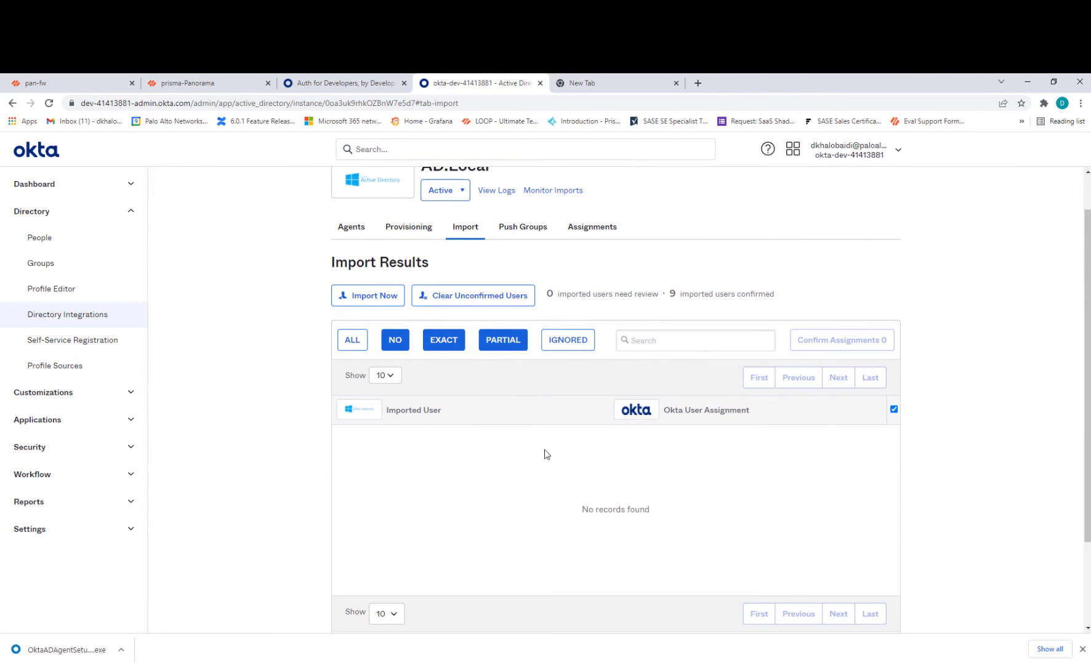
{"action": "scroll", "coordinate": [523, 386], "scroll_direction": "up", "scroll_amount": 1}
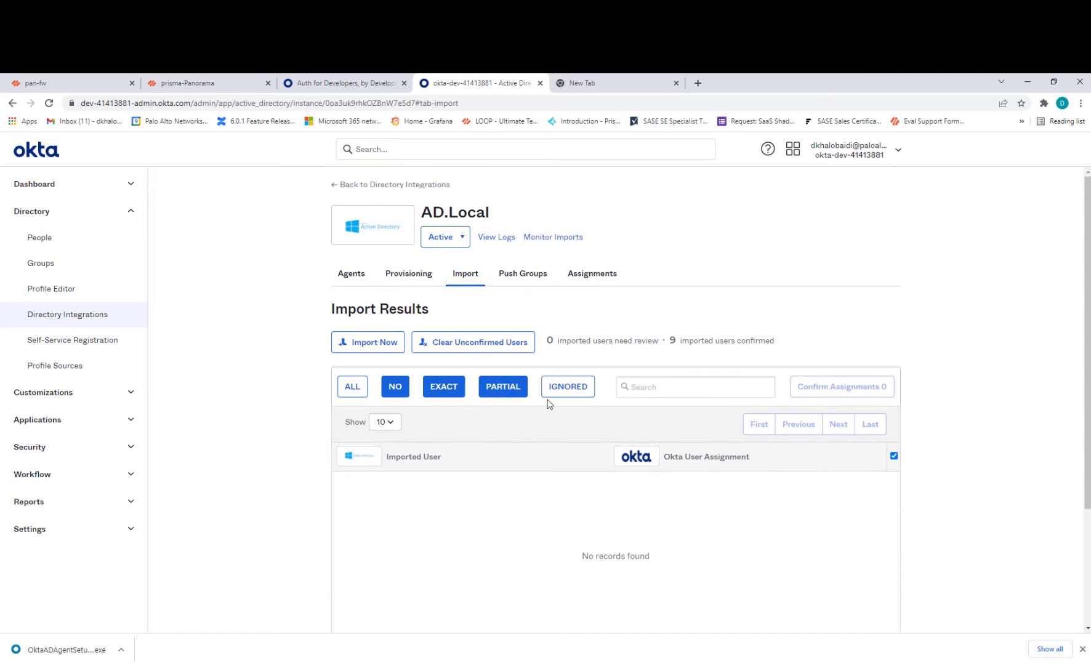
Review the AD-imported users in People, noting their AD.local email domains
{"action": "left_click", "coordinate": [39, 246]}
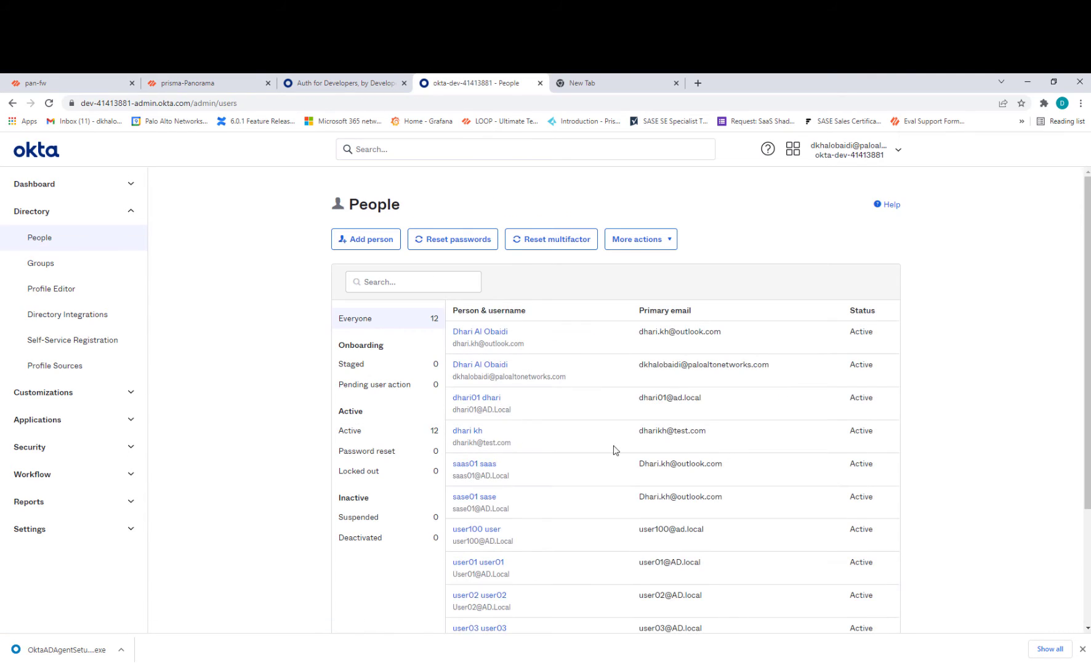
{"action": "scroll", "coordinate": [477, 393], "scroll_direction": "down", "scroll_amount": 1}
{"action": "scroll", "coordinate": [594, 382], "scroll_direction": "down", "scroll_amount": 1}
{"action": "scroll", "coordinate": [594, 383], "scroll_direction": "up", "scroll_amount": 2}
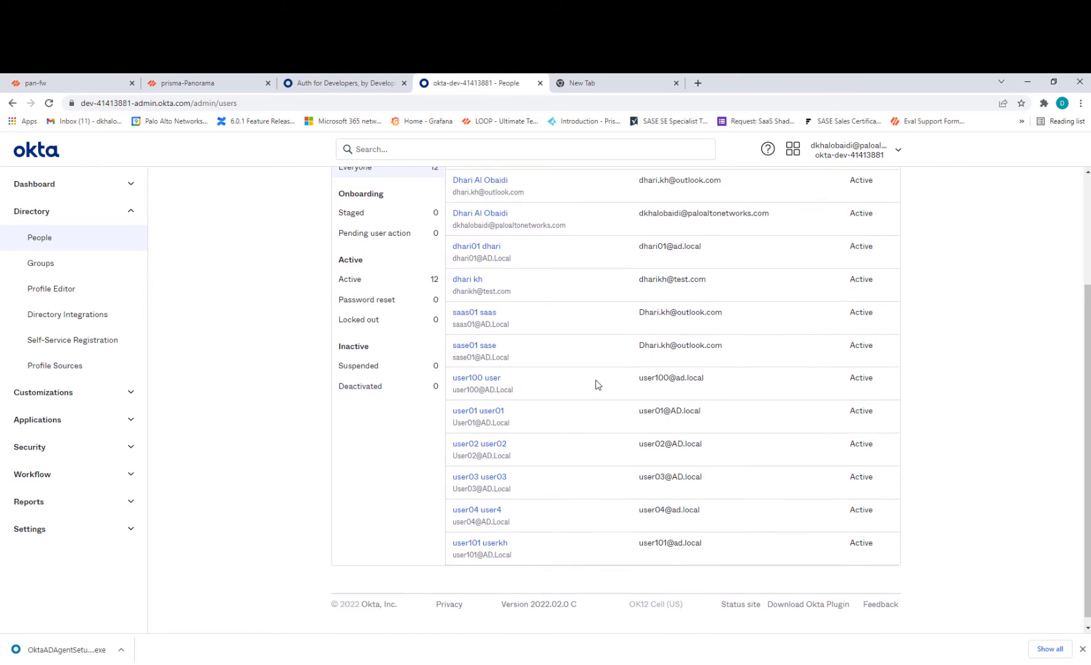
{"action": "scroll", "coordinate": [678, 456], "scroll_direction": "down", "scroll_amount": 2}
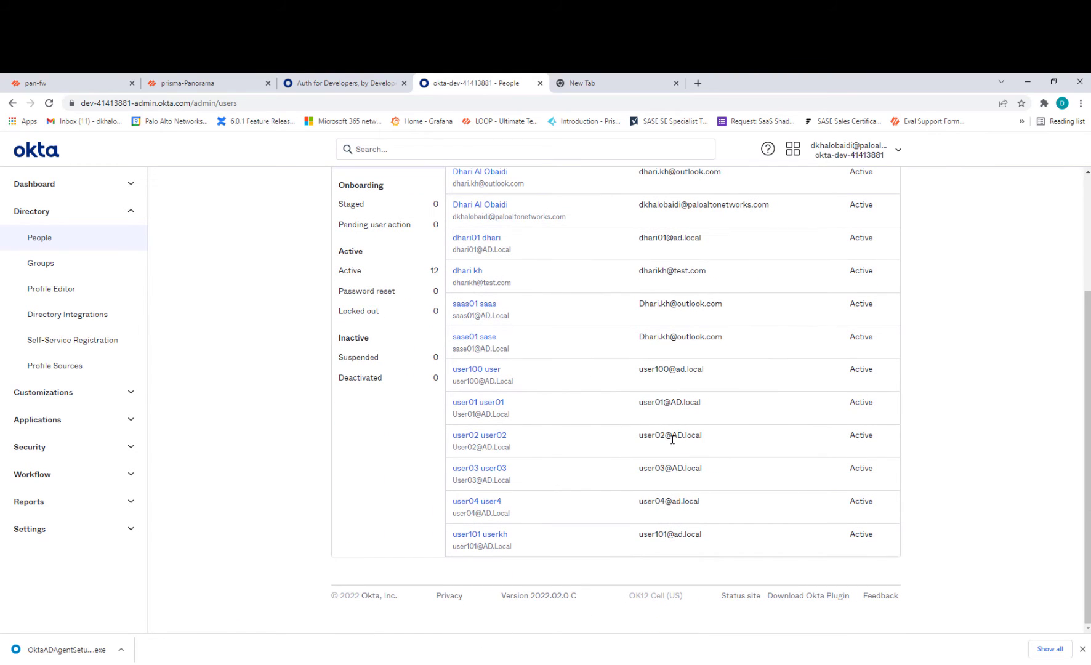
{"action": "left_click_drag", "start_coordinate": [666, 437], "coordinate": [702, 437]}
{"action": "left_click_drag", "start_coordinate": [663, 477], "coordinate": [714, 474]}
Look over the directory groups, then bring up the Applications list
{"action": "left_click", "coordinate": [36, 274]}
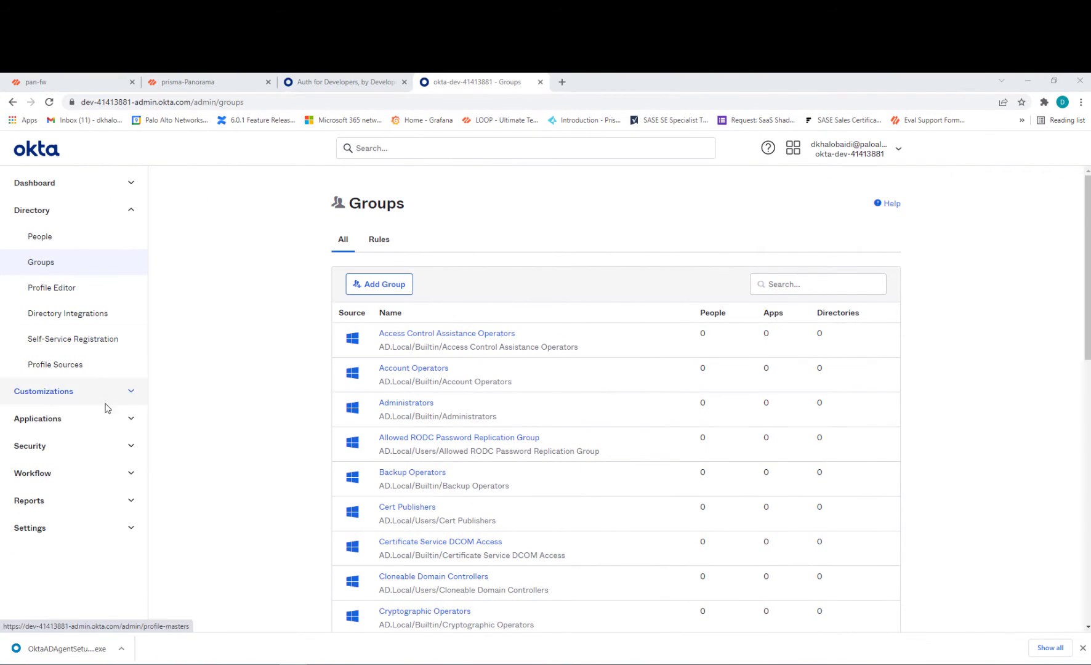
{"action": "left_click", "coordinate": [66, 420]}
{"action": "left_click", "coordinate": [54, 445]}
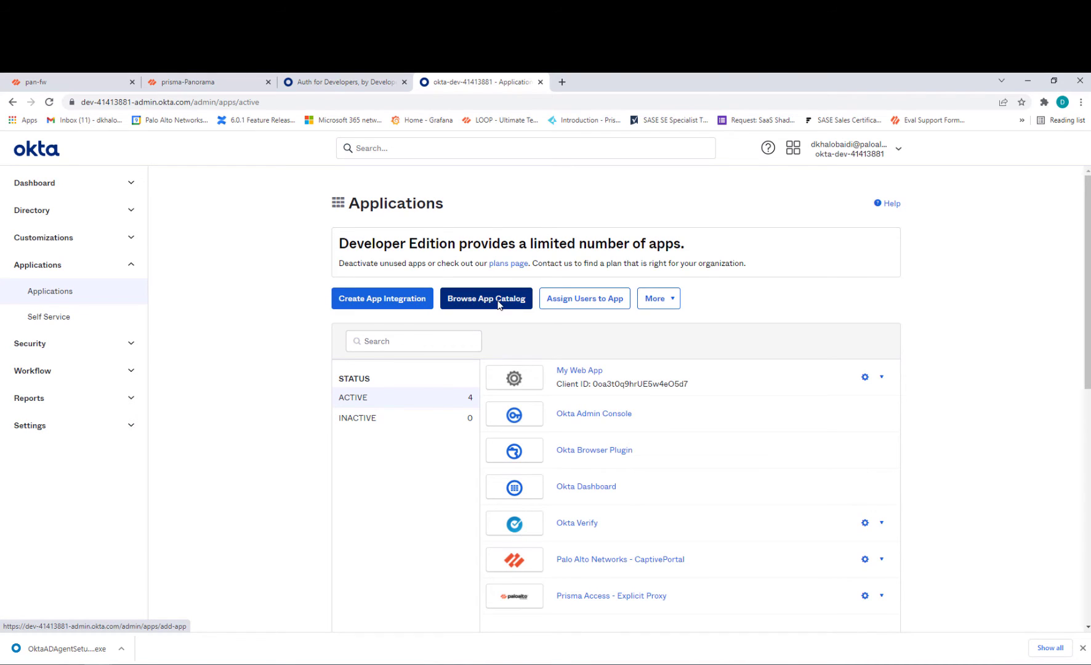
Search the catalog for 'palo alto' and add Palo Alto Networks - GlobalProtect, reaching its Base URL field
{"action": "left_click", "coordinate": [498, 301]}
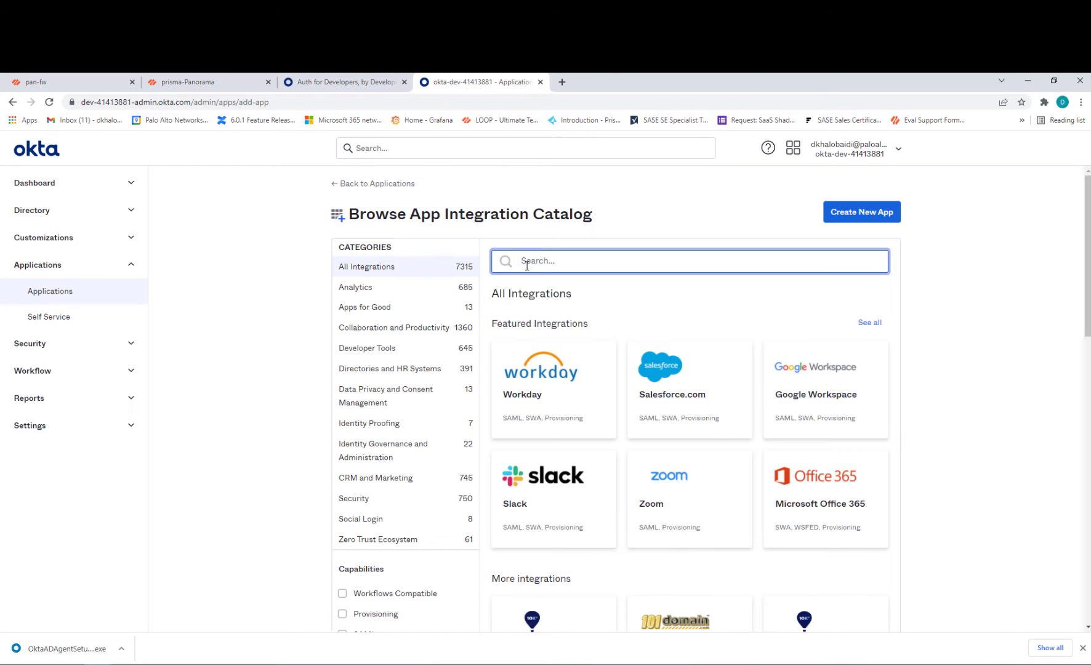
{"action": "type", "text": "P"}
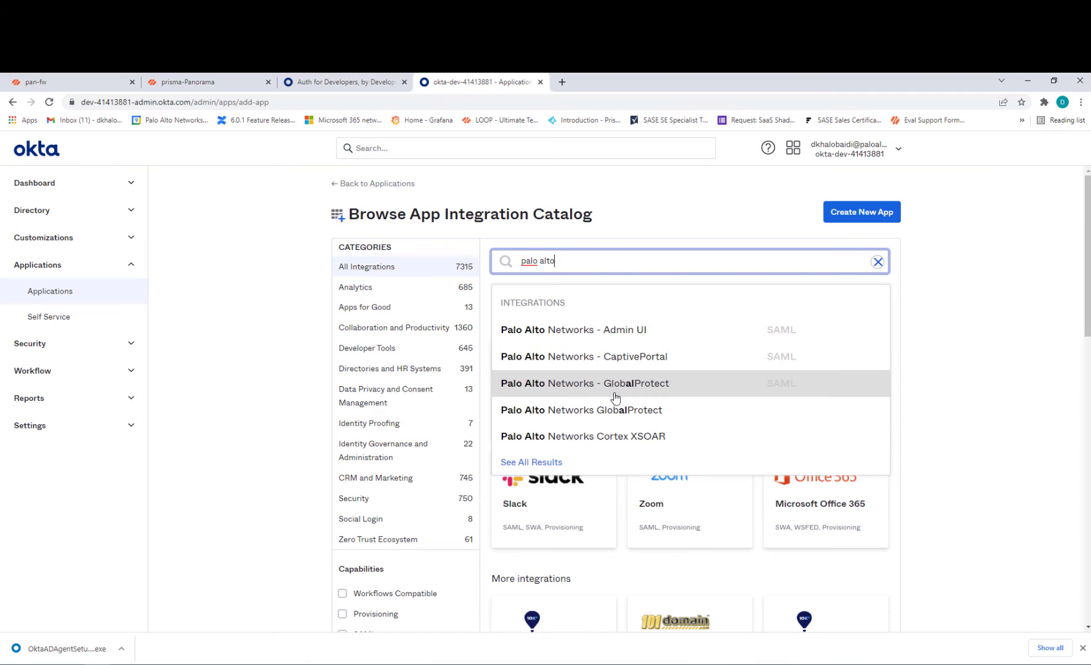
{"action": "left_click", "coordinate": [568, 389]}
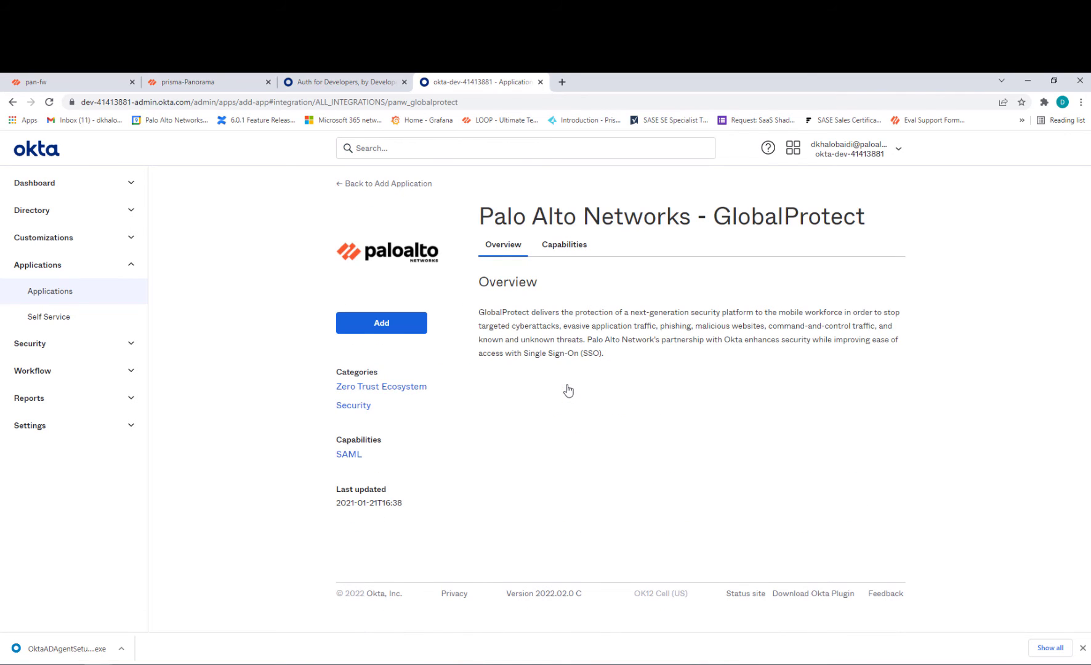
{"action": "left_click", "coordinate": [395, 319]}
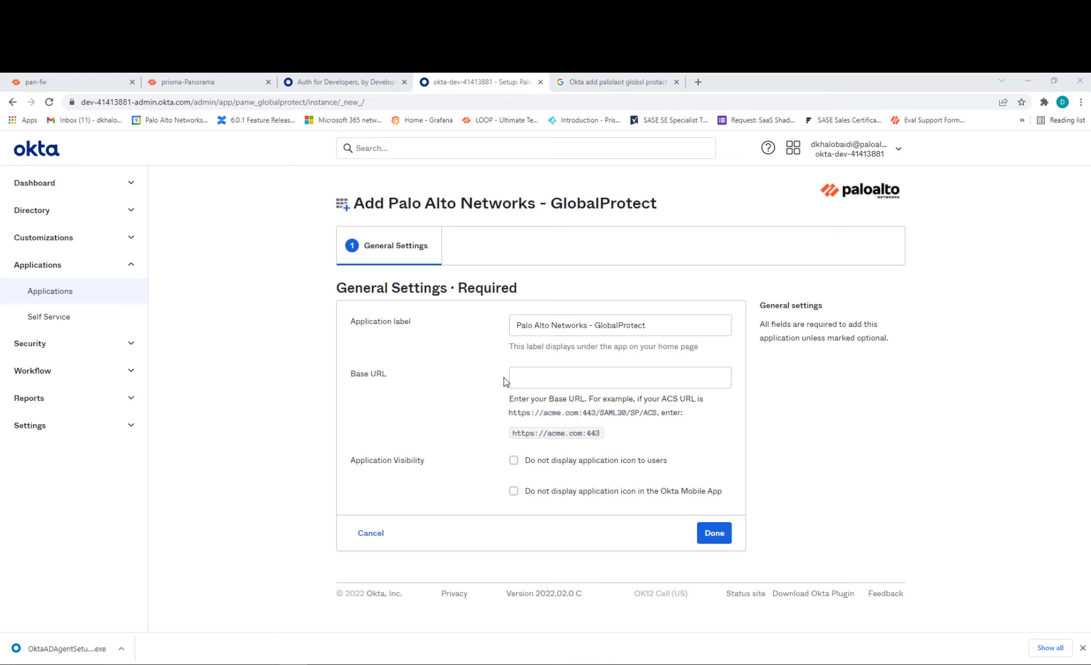
{"action": "left_click", "coordinate": [525, 375]}
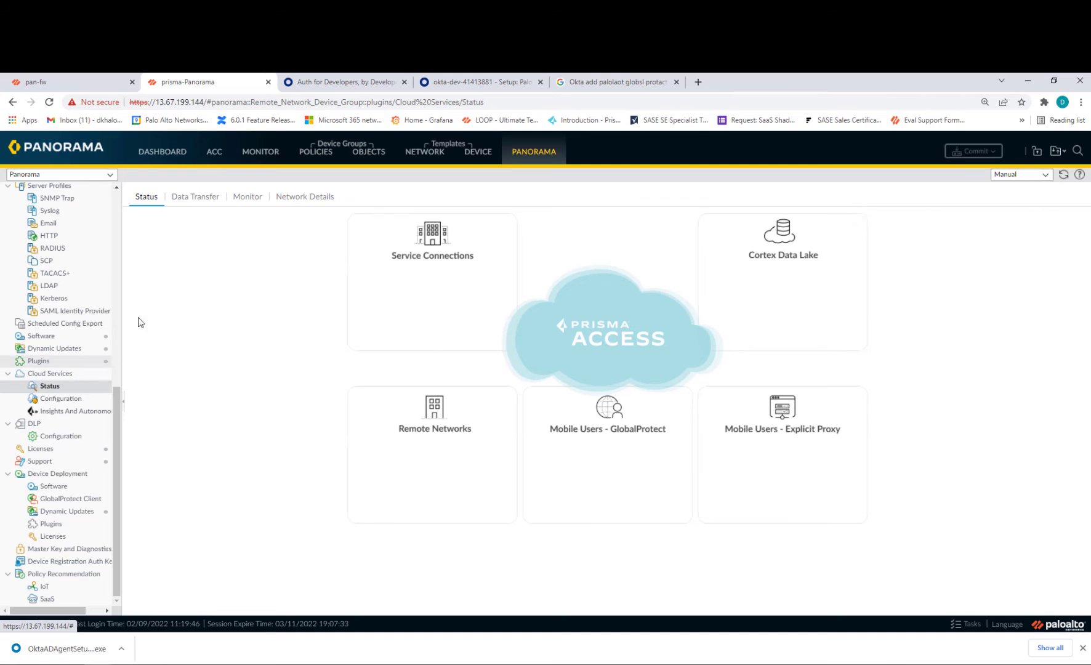
Select the portal address VPNU.lab.gpcloudservice.com on Panorama's Network Details, then return to Okta
{"action": "left_click", "coordinate": [303, 201]}
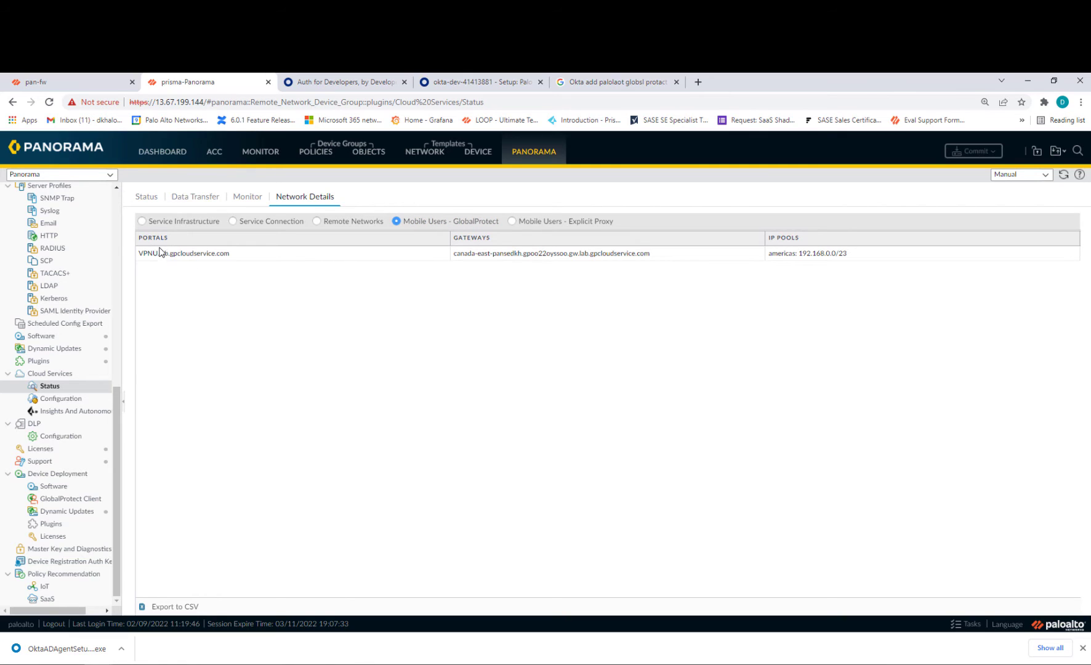
{"action": "double_click", "coordinate": [179, 258]}
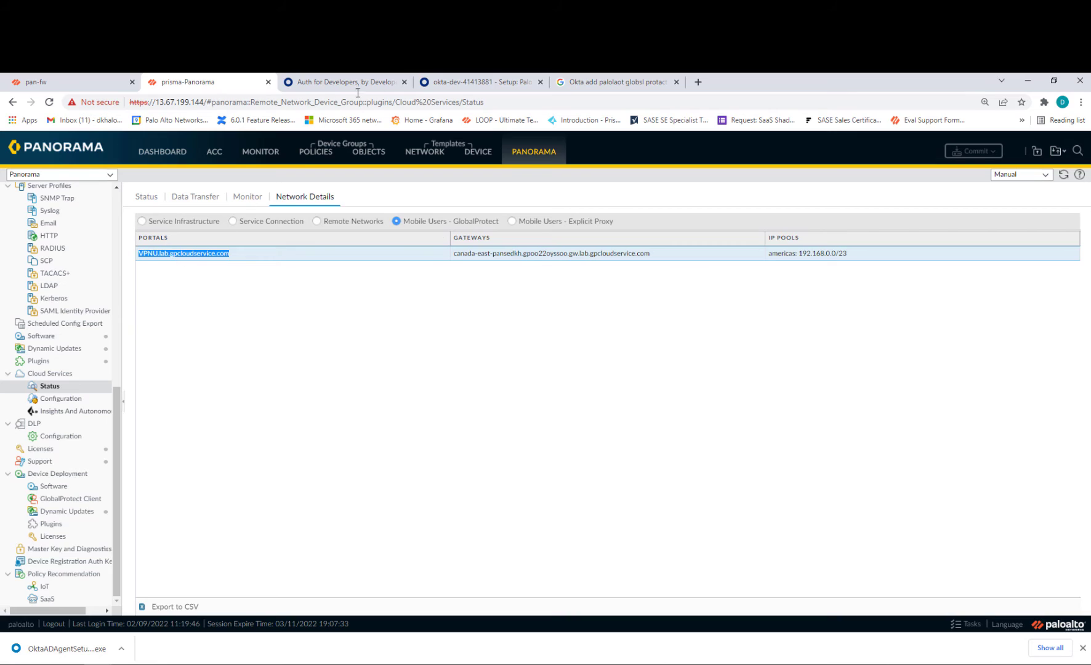
{"action": "left_click", "coordinate": [474, 81]}
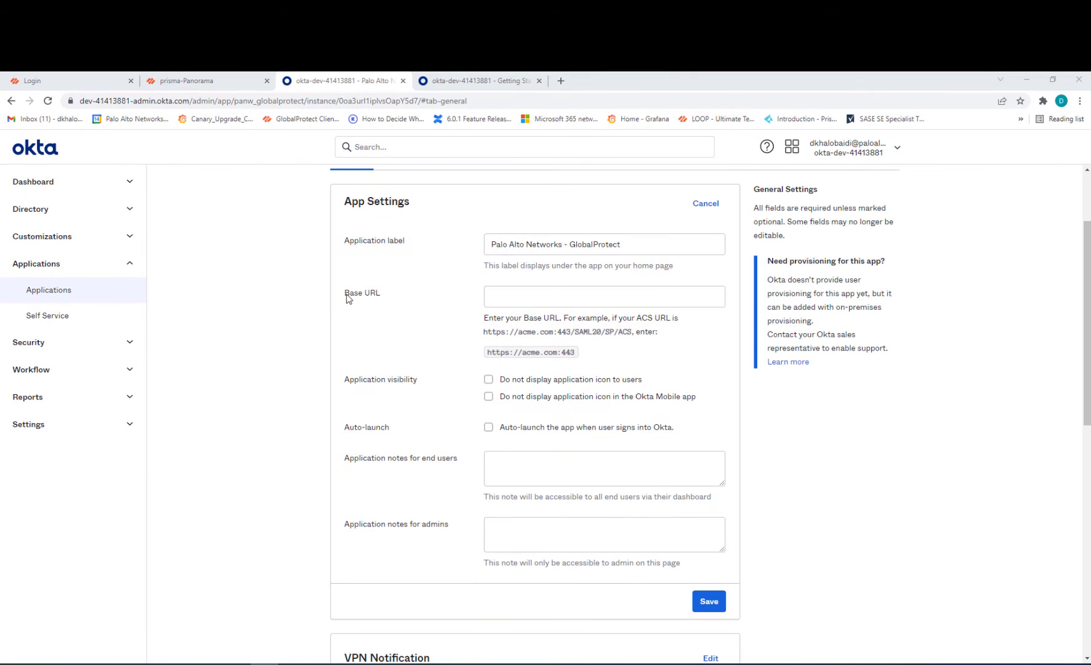
{"action": "left_click", "coordinate": [505, 296]}
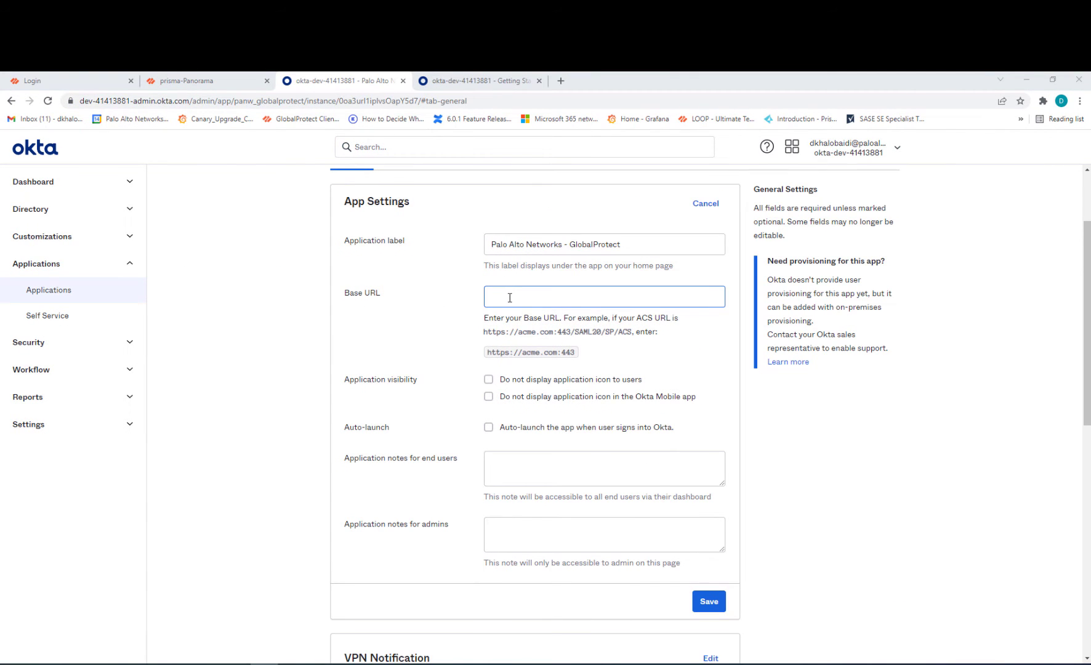
{"action": "left_click", "coordinate": [510, 297]}
{"action": "key", "text": "Down"}
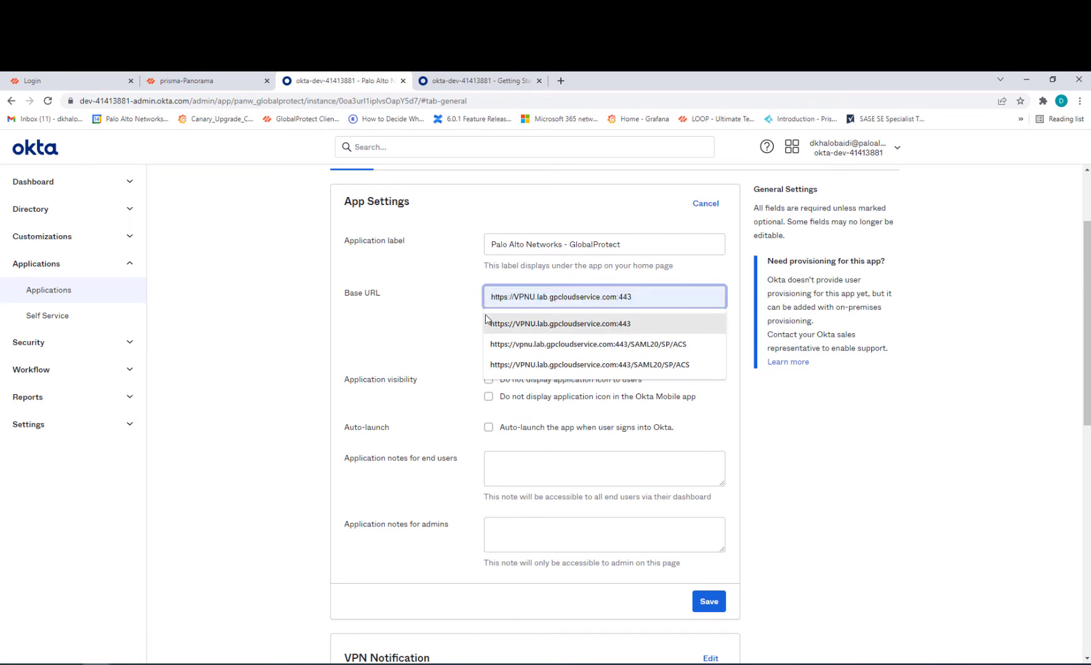
{"action": "key", "text": "Return"}
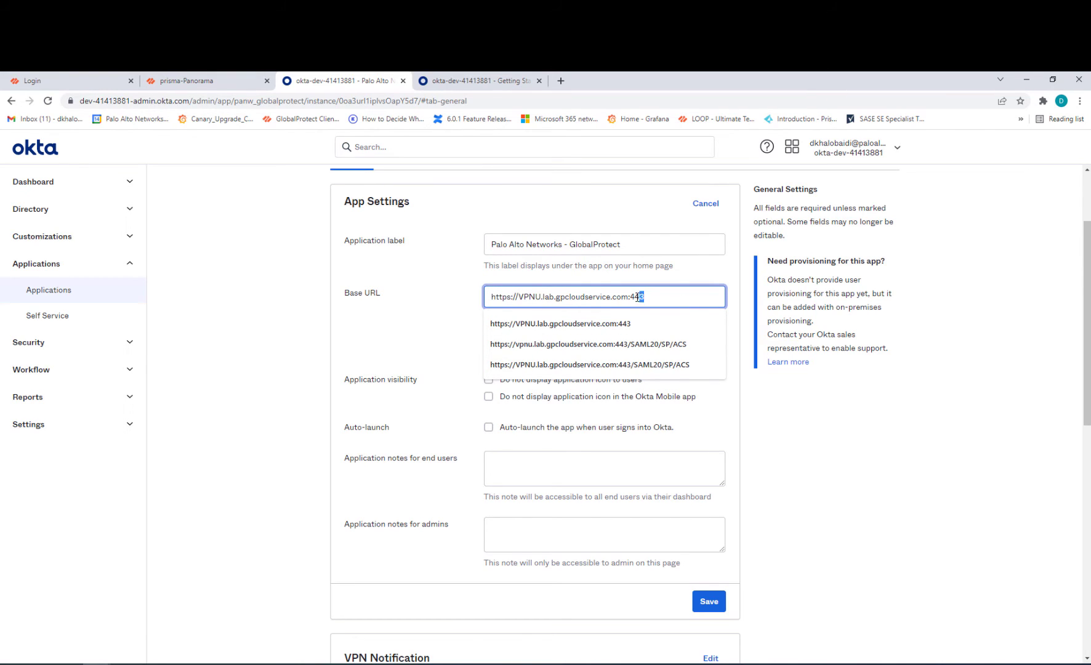
{"action": "left_click", "coordinate": [445, 319]}
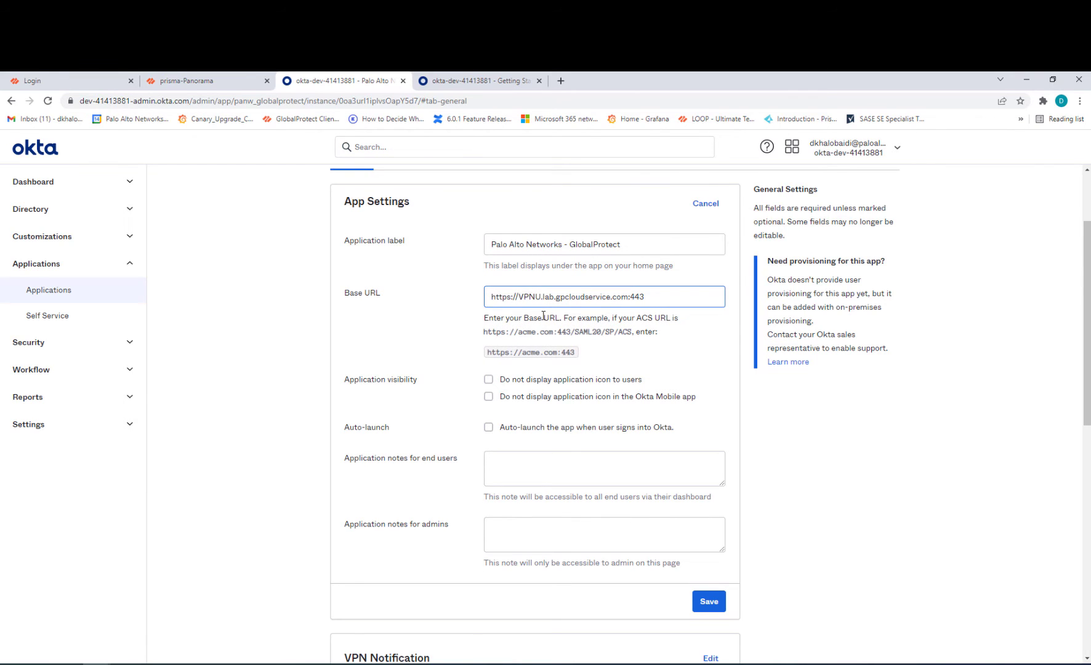
{"action": "triple_click", "coordinate": [517, 353]}
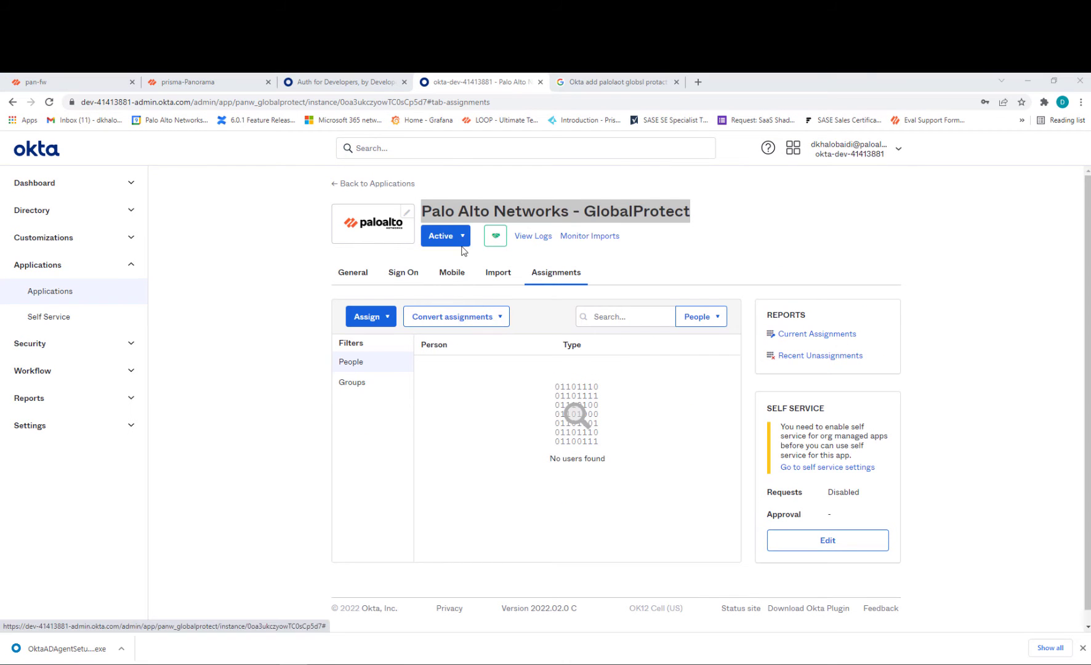
Assign the GlobalProtect app to user01 and save the assignment
{"action": "left_click", "coordinate": [756, 239]}
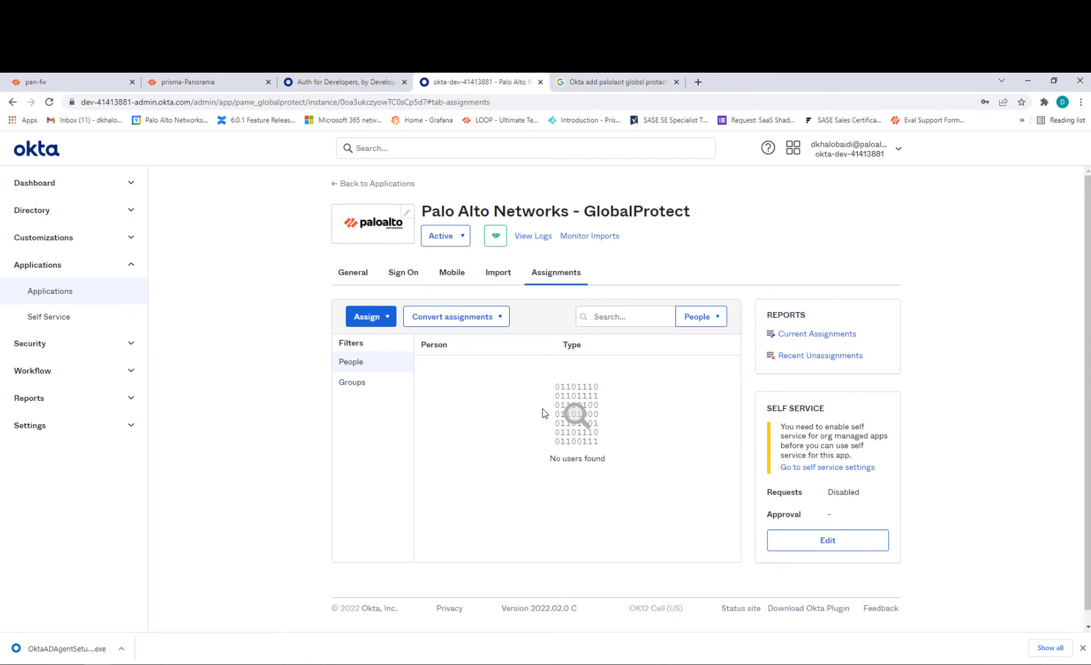
{"action": "left_click", "coordinate": [384, 316]}
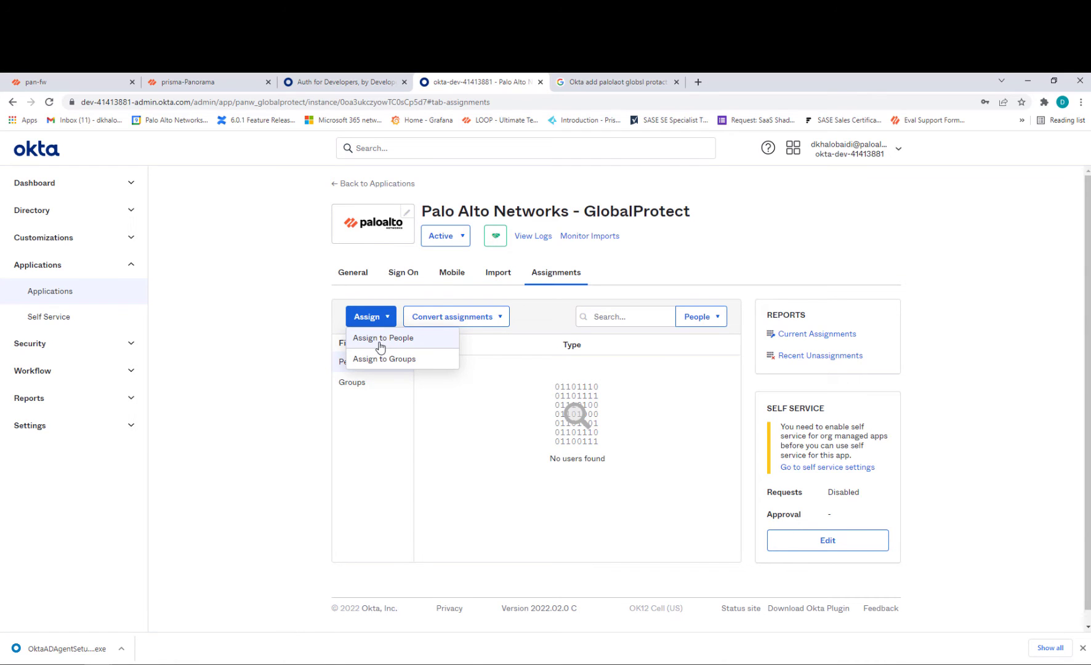
{"action": "left_click", "coordinate": [380, 346]}
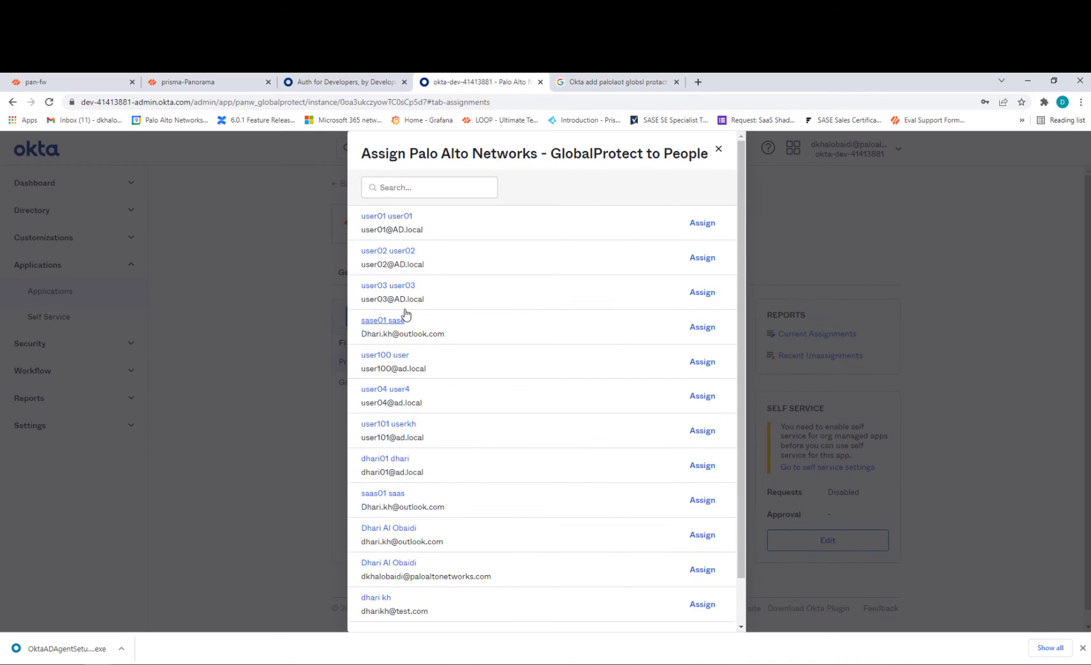
{"action": "left_click", "coordinate": [705, 224]}
{"action": "left_click", "coordinate": [646, 420]}
{"action": "left_click", "coordinate": [718, 149]}
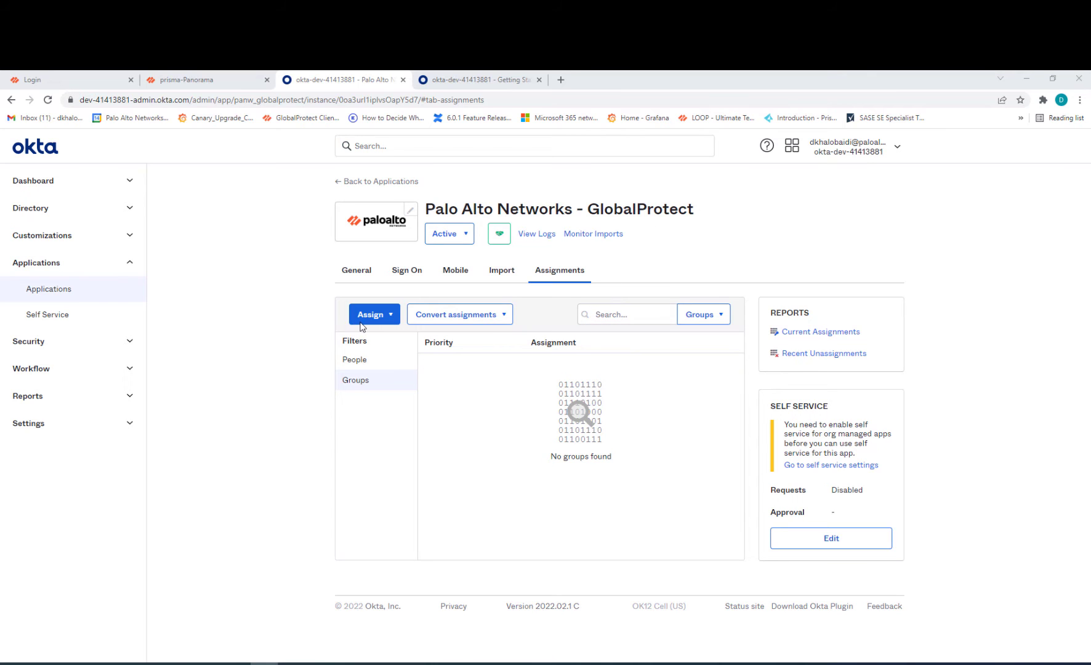
Search groups for 'use' and assign the app to the AD.Local Users group
{"action": "left_click", "coordinate": [387, 322]}
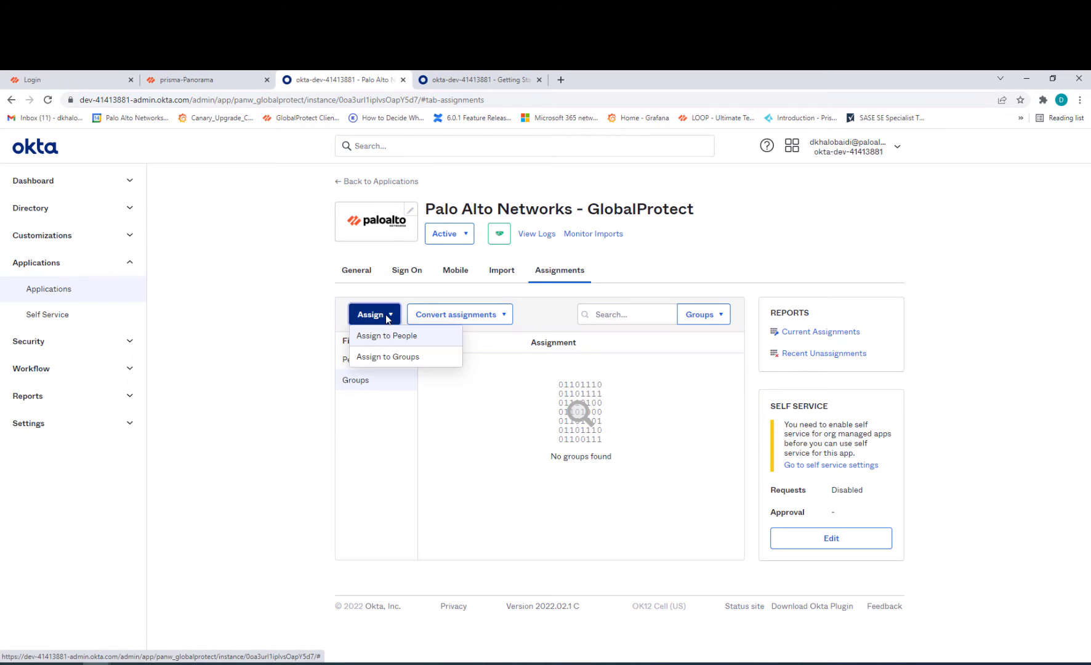
{"action": "left_click", "coordinate": [374, 359]}
{"action": "left_click", "coordinate": [444, 199]}
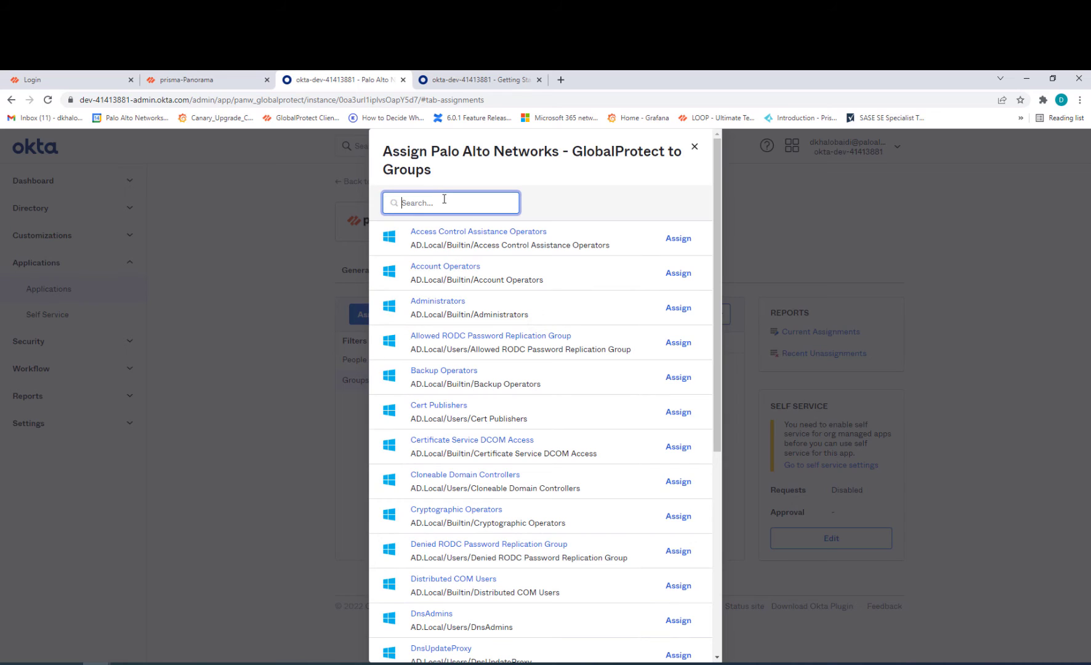
{"action": "type", "text": "users"}
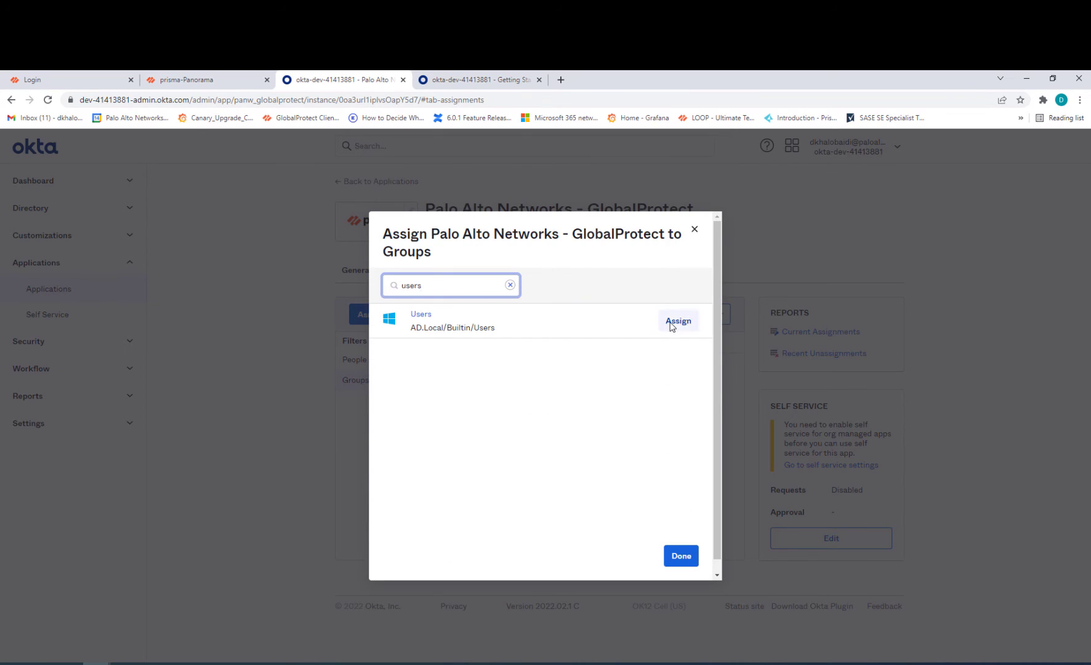
{"action": "left_click", "coordinate": [672, 324]}
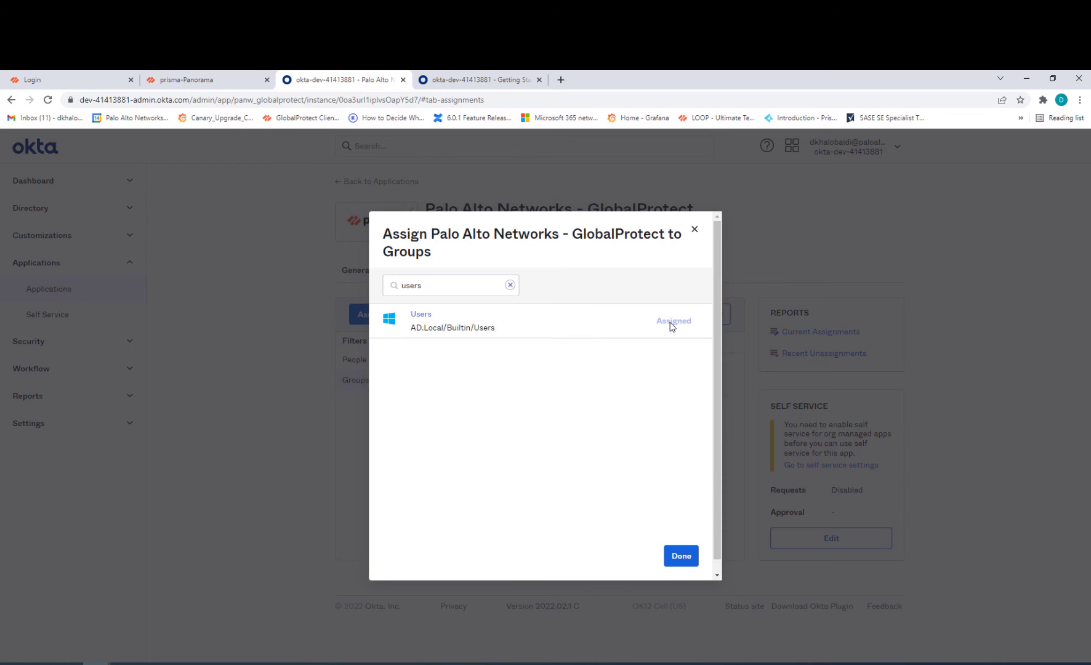
{"action": "left_click", "coordinate": [679, 558]}
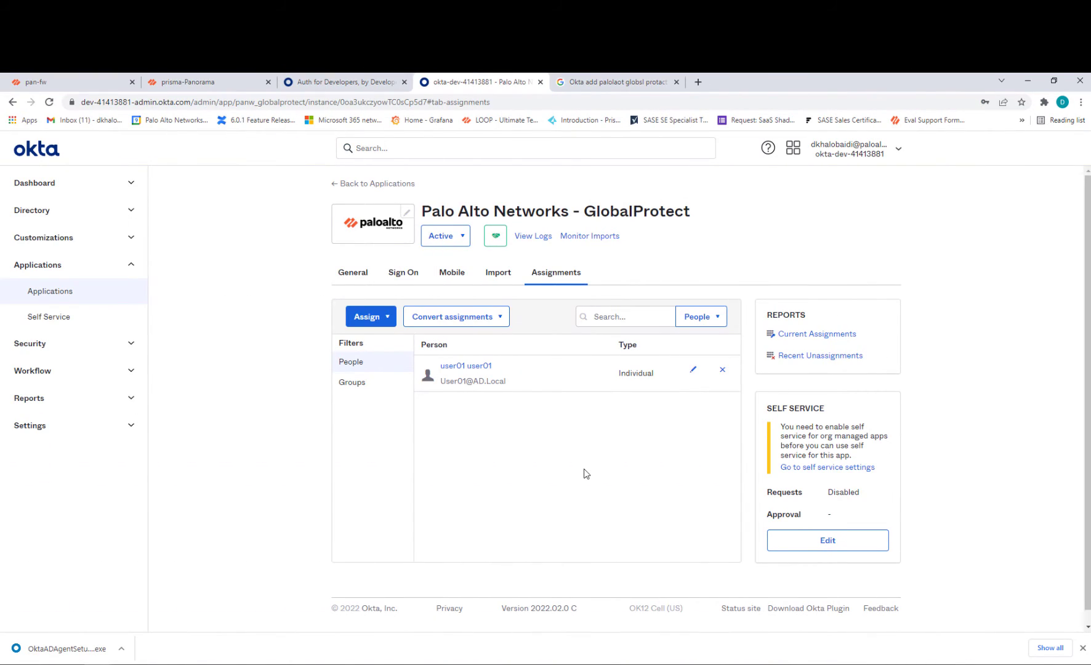
Open the app's Sign On Identity Provider metadata and select the entire XML
{"action": "left_click", "coordinate": [397, 277]}
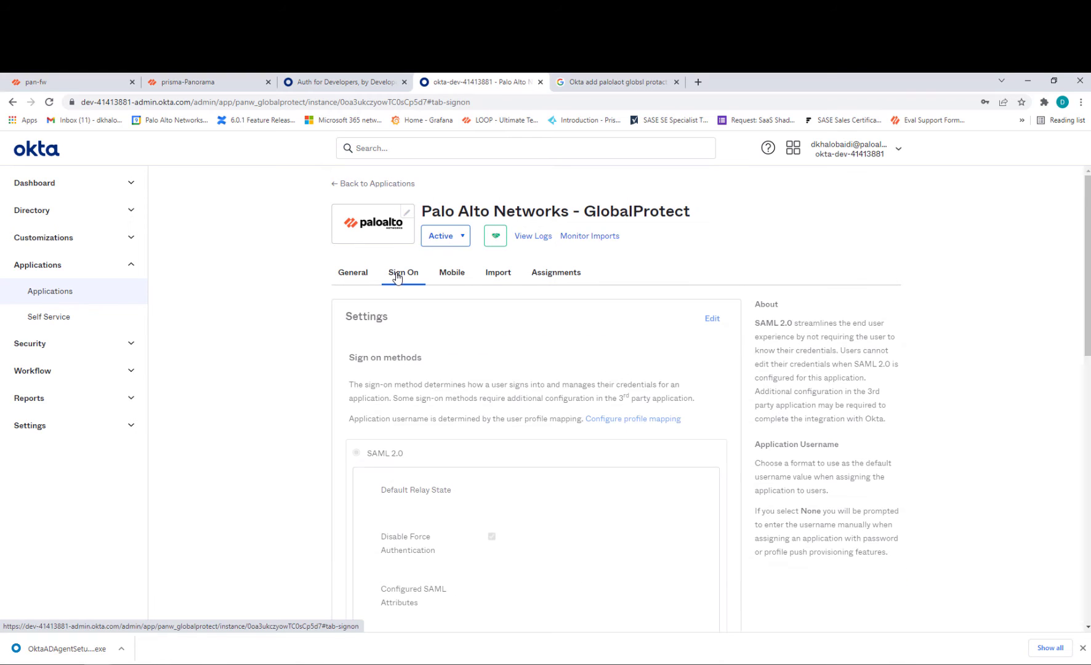
{"action": "scroll", "coordinate": [442, 370], "scroll_direction": "down", "scroll_amount": 5}
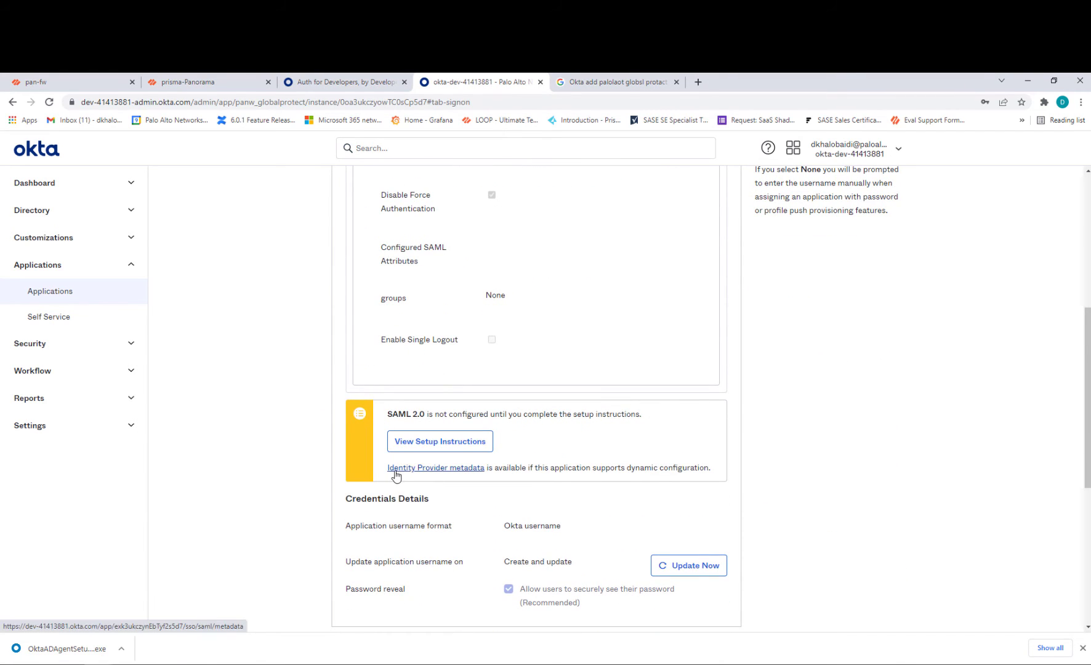
{"action": "left_click", "coordinate": [463, 469]}
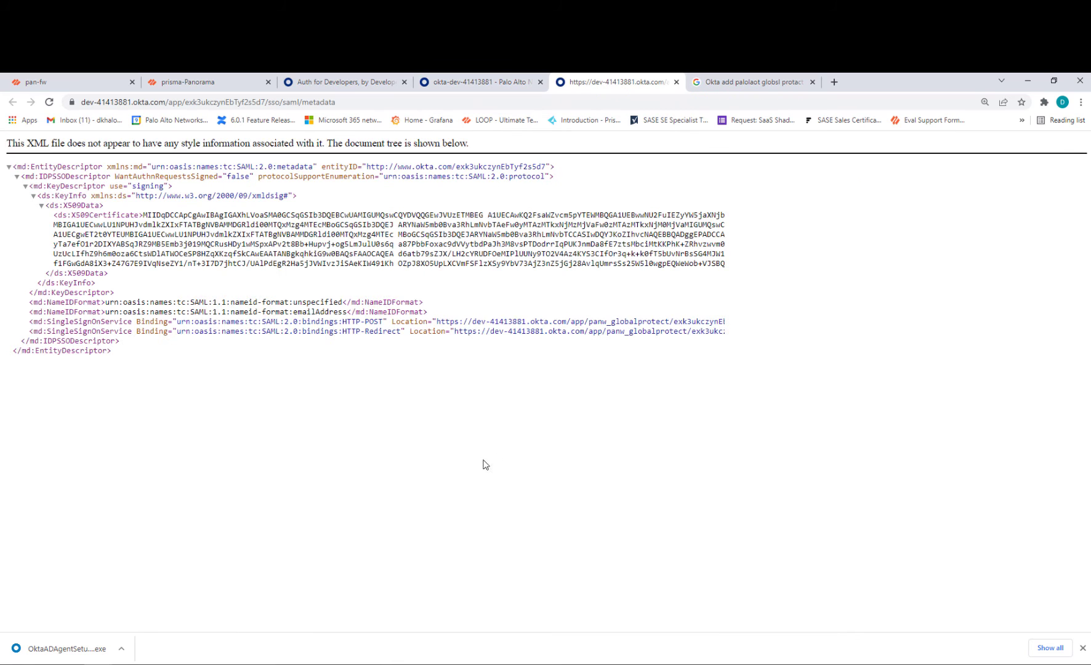
{"action": "left_click_drag", "start_coordinate": [126, 357], "coordinate": [2, 173]}
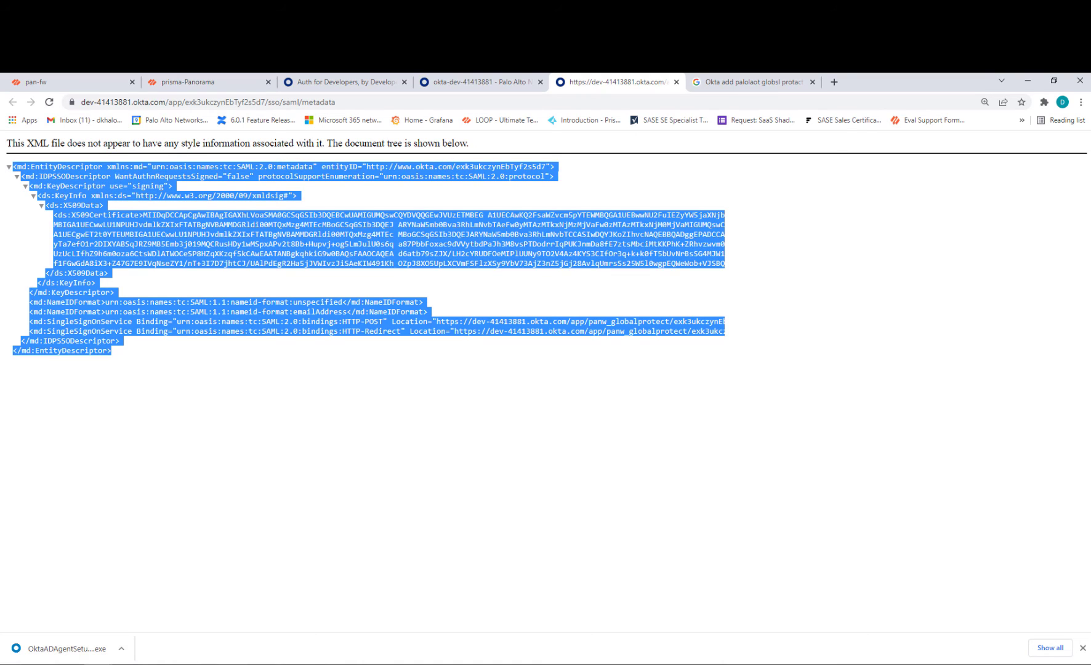
{"action": "key", "text": "super"}
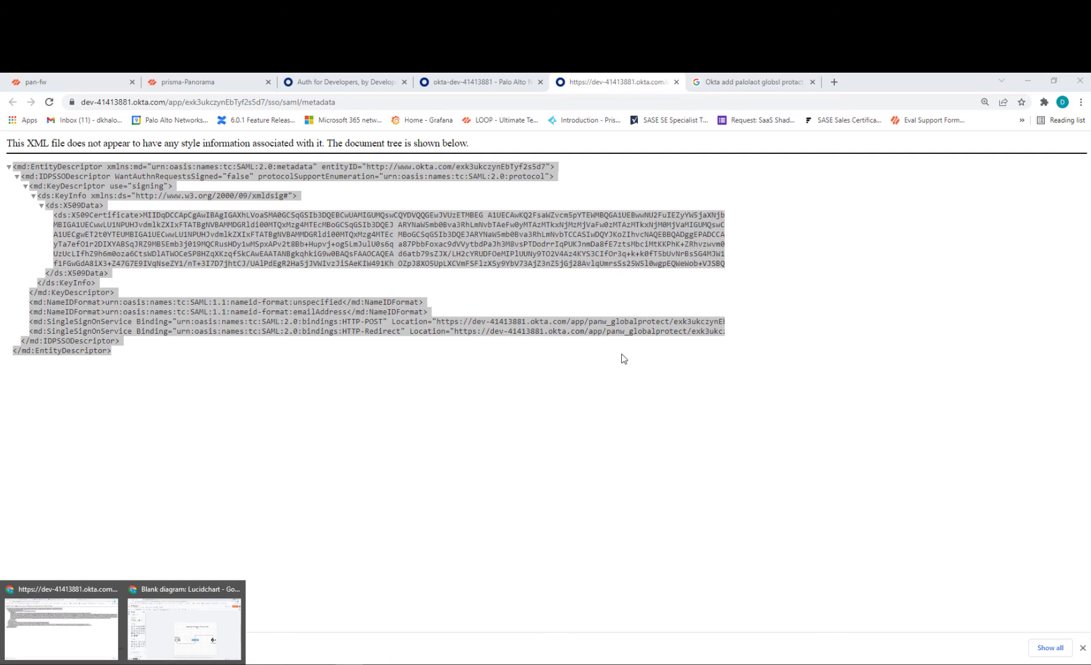
Paste the metadata XML into Notepad, save it to the Desktop as Okta Gp.txt, and close Notepad
{"action": "key", "text": "ctrl+v"}
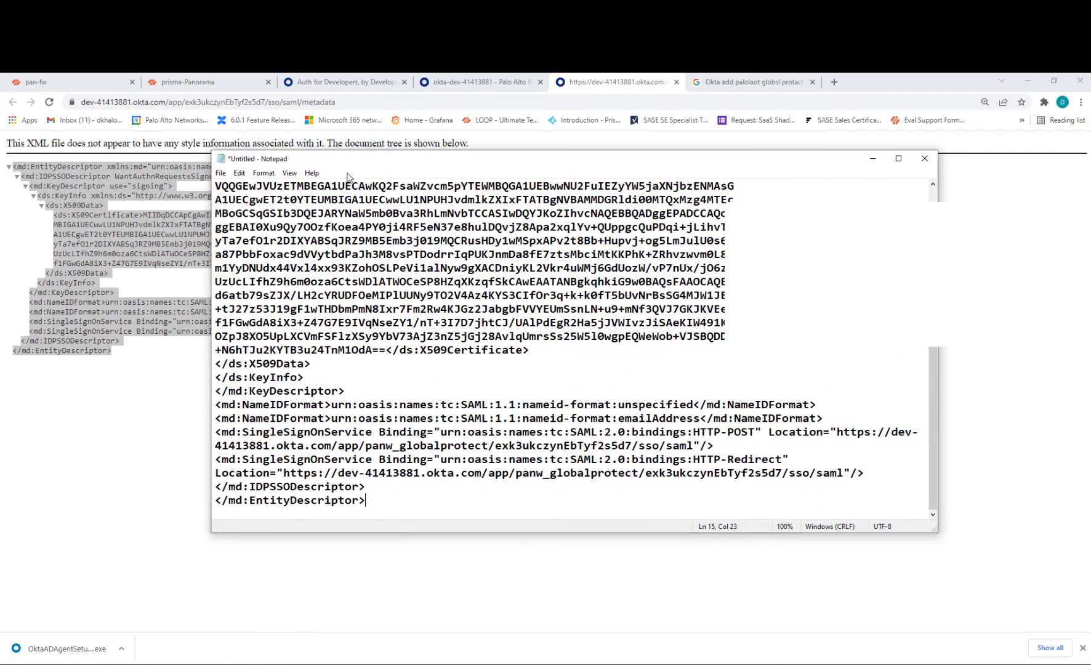
{"action": "left_click", "coordinate": [220, 173]}
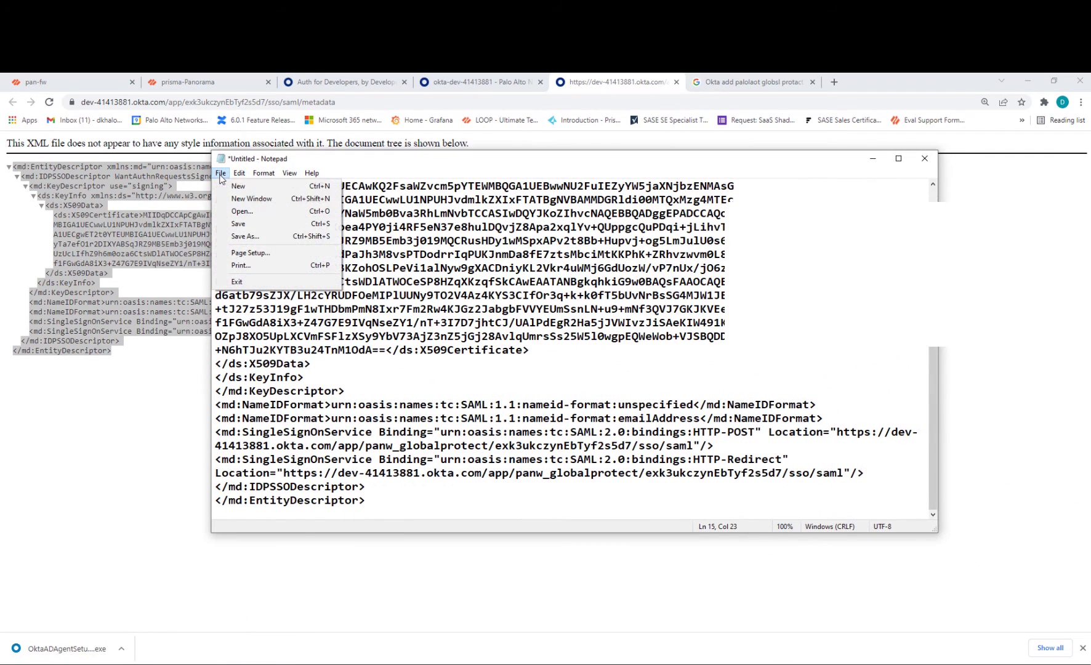
{"action": "left_click", "coordinate": [249, 236]}
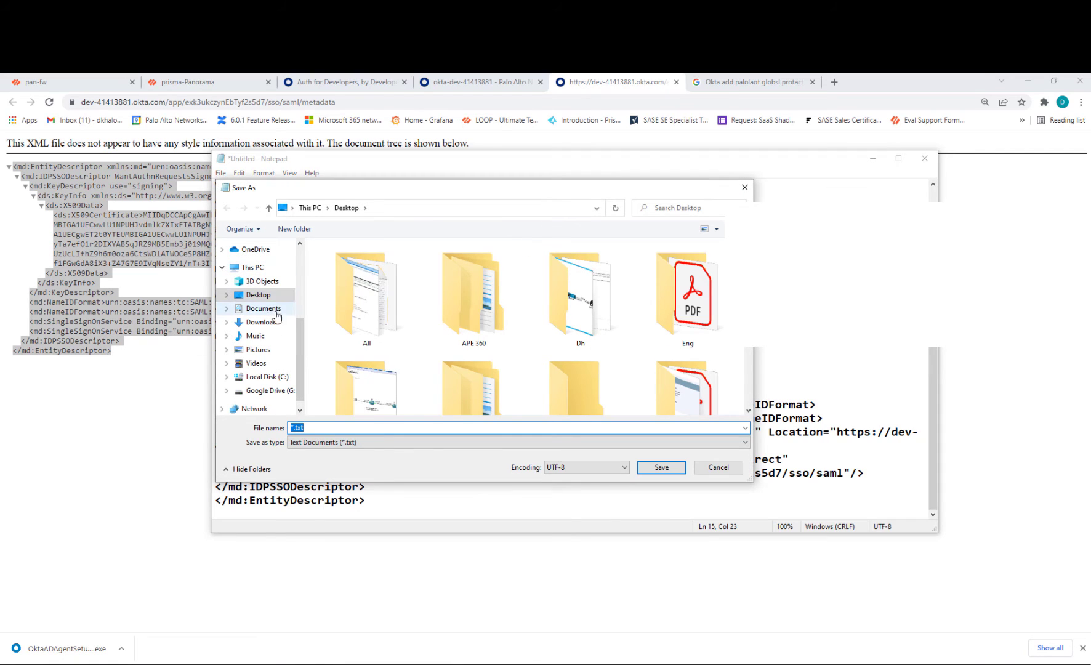
{"action": "left_click", "coordinate": [312, 426]}
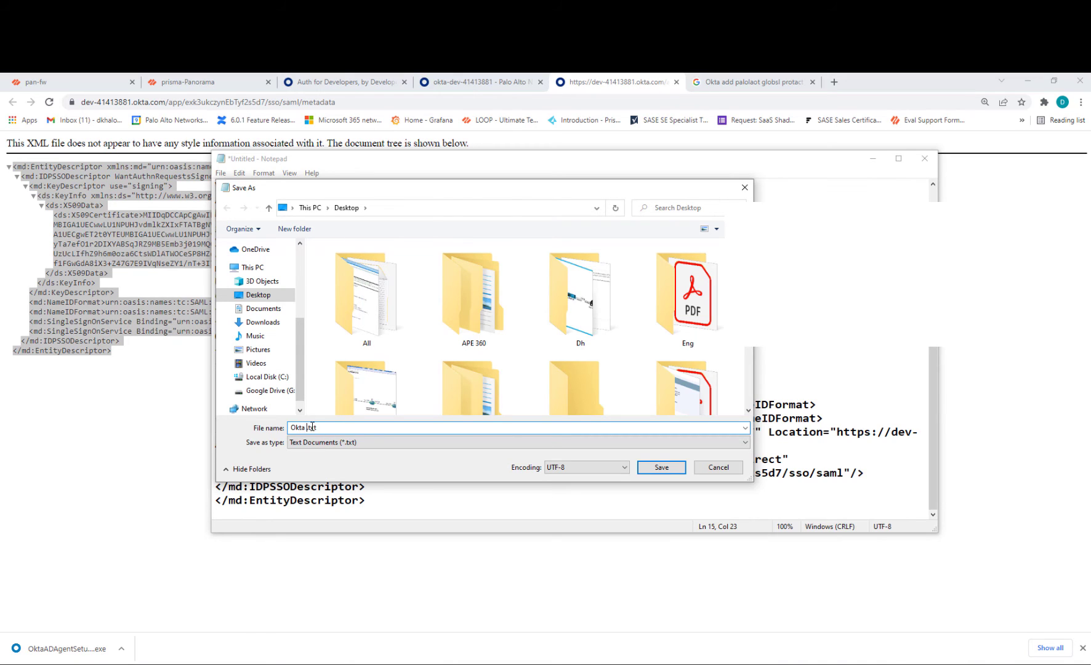
{"action": "type", "text": "Okta Gp"}
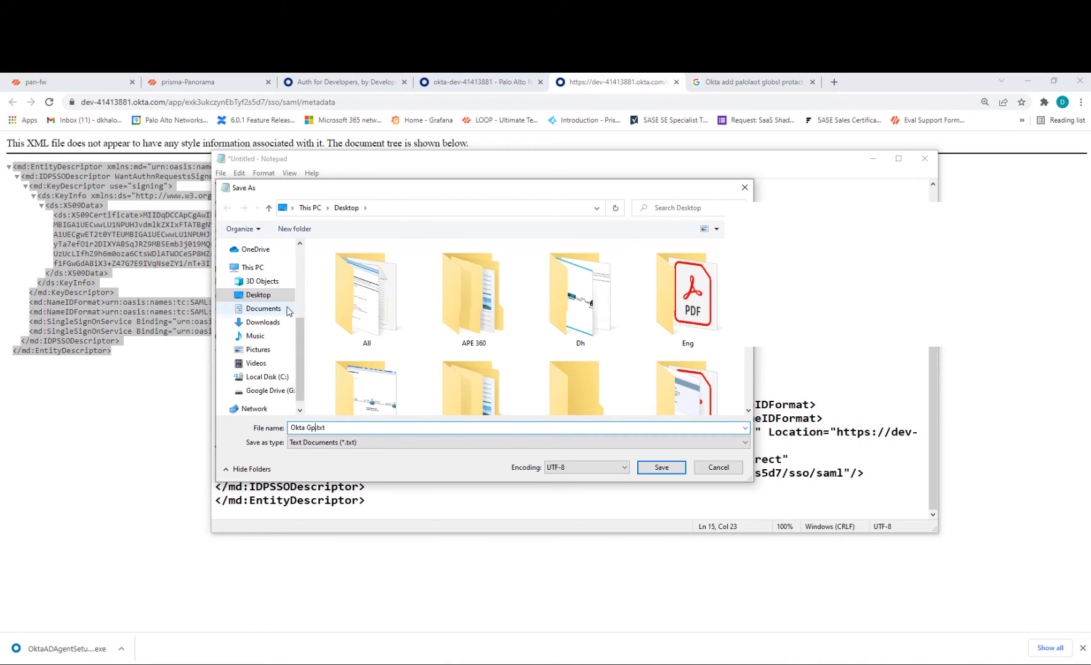
{"action": "left_click", "coordinate": [663, 473]}
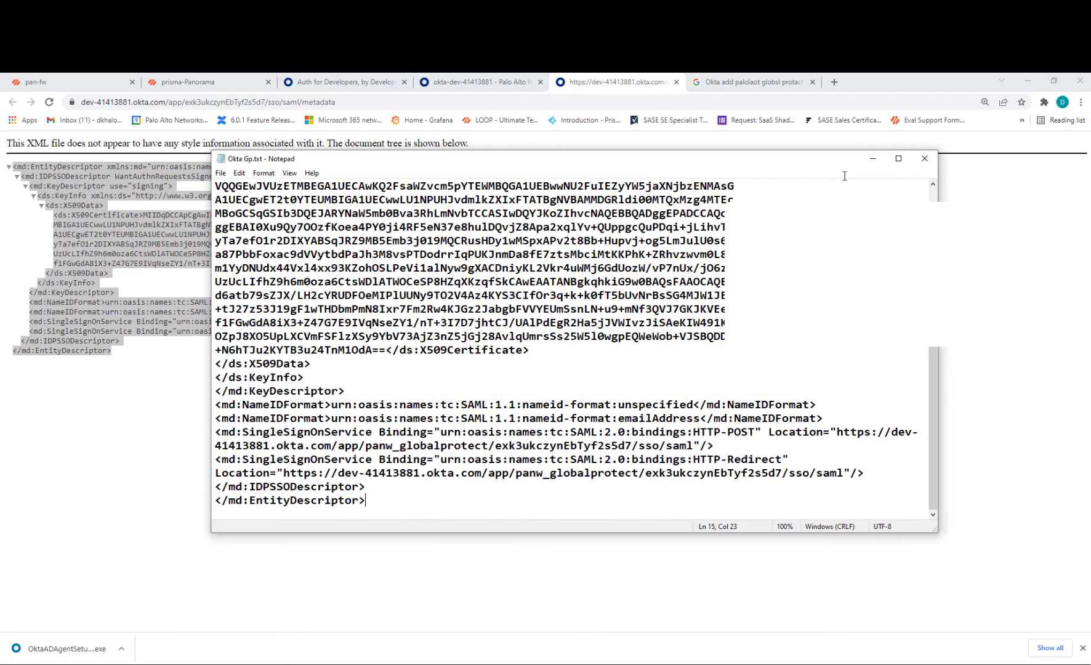
{"action": "left_click", "coordinate": [924, 159]}
{"action": "left_click", "coordinate": [452, 451]}
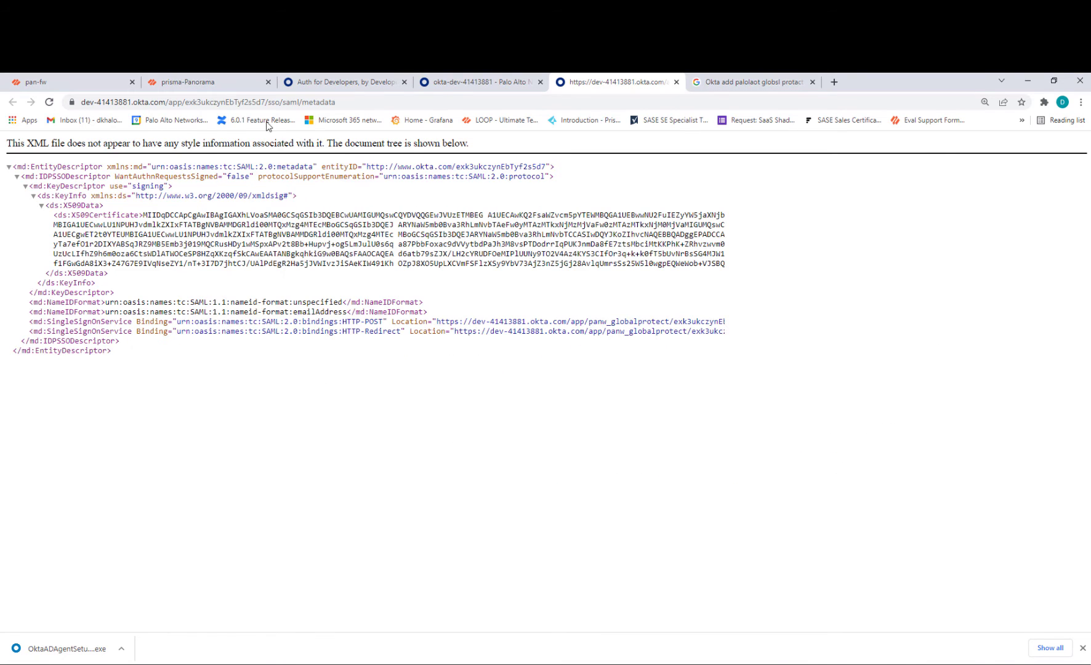
Go to Panorama's Device > Server Profiles > SAML Identity Provider for Mobile_User_Template
{"action": "left_click", "coordinate": [188, 81]}
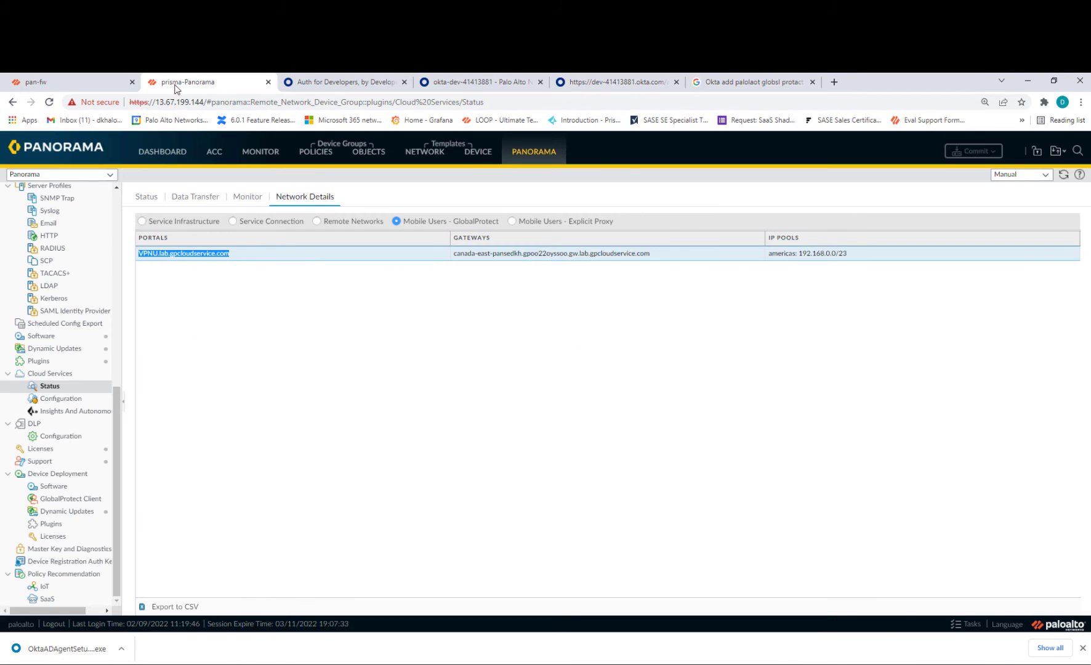
{"action": "left_click", "coordinate": [478, 152]}
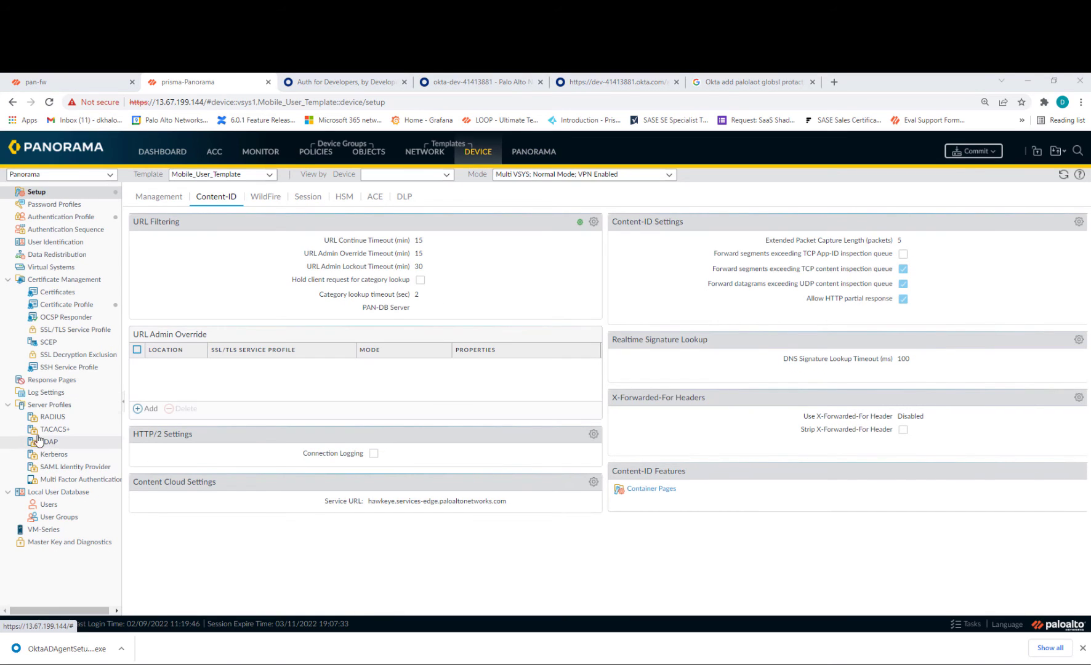
{"action": "left_click", "coordinate": [56, 471]}
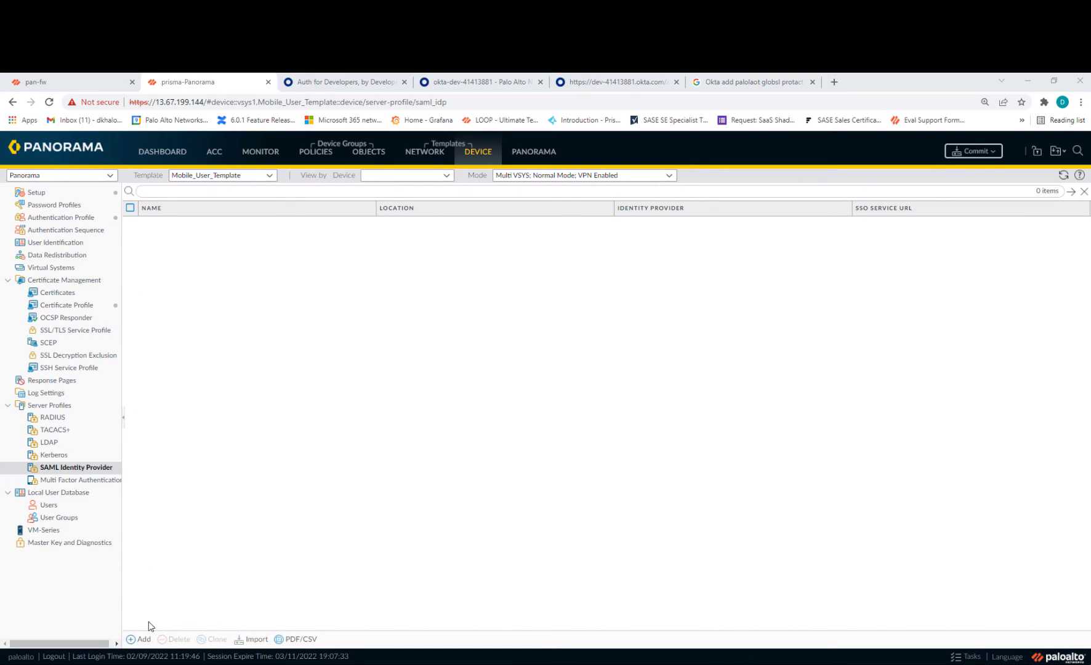
Import Desktop file Okta Gp.txt as IdP profile SAML-Prof with certificate validation turned off
{"action": "left_click", "coordinate": [254, 641]}
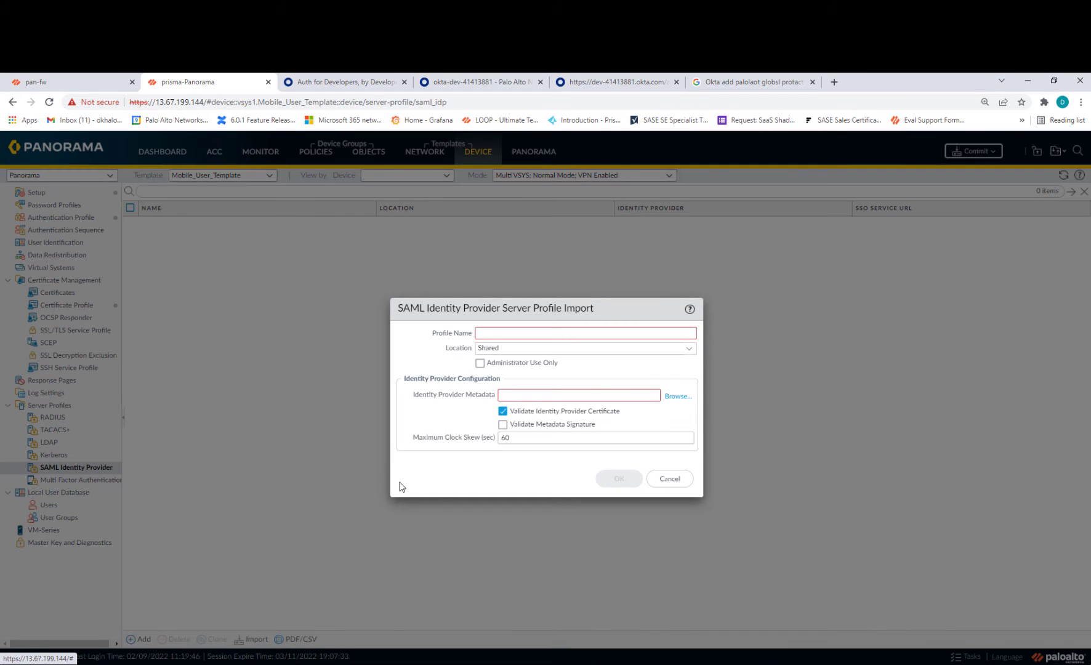
{"action": "left_click", "coordinate": [502, 332]}
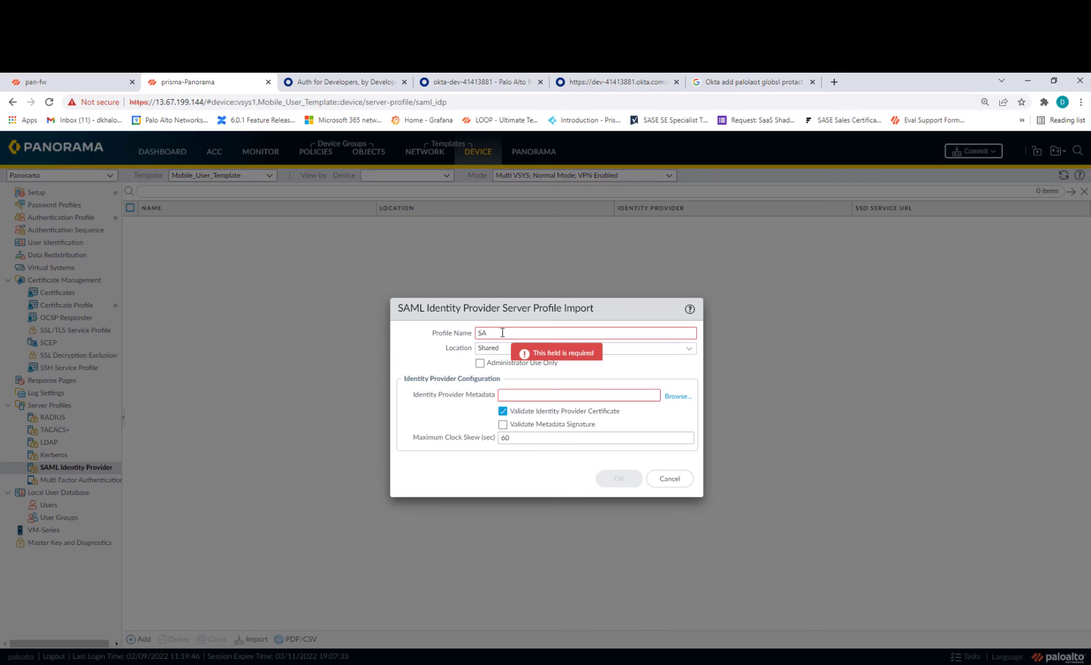
{"action": "type", "text": "SAML-Prof"}
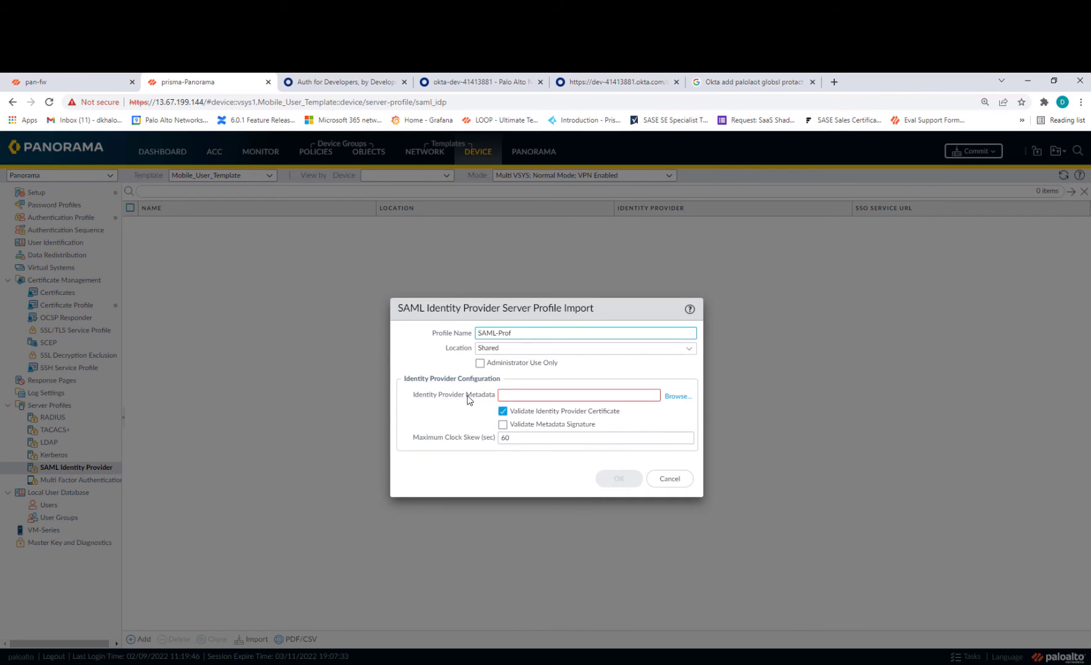
{"action": "left_click", "coordinate": [677, 399]}
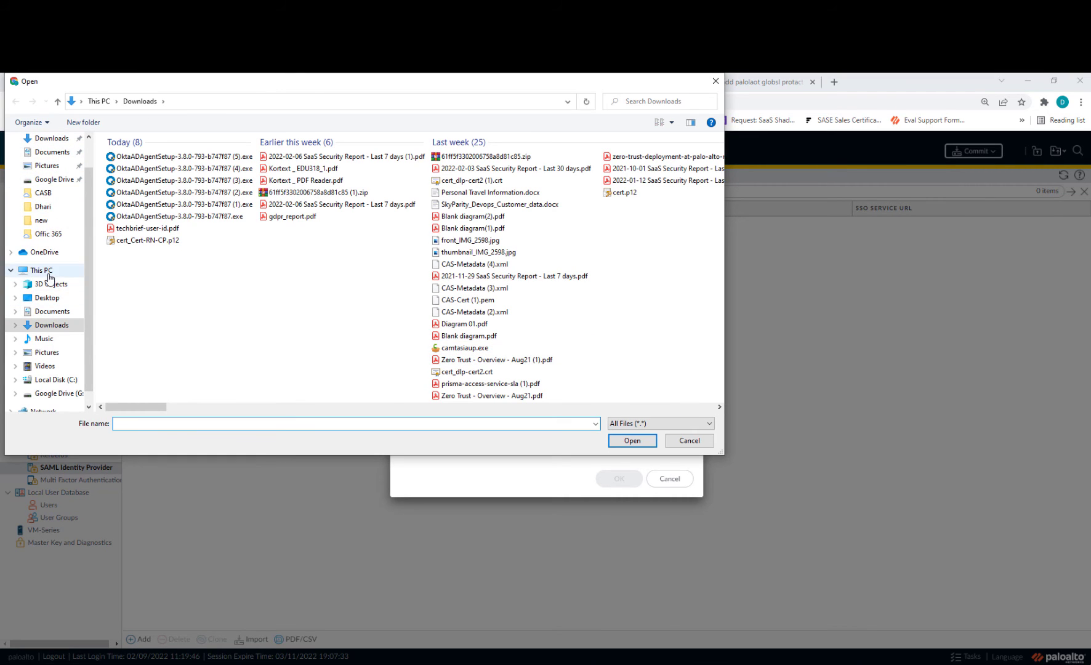
{"action": "left_click", "coordinate": [55, 302]}
{"action": "left_click", "coordinate": [165, 196]}
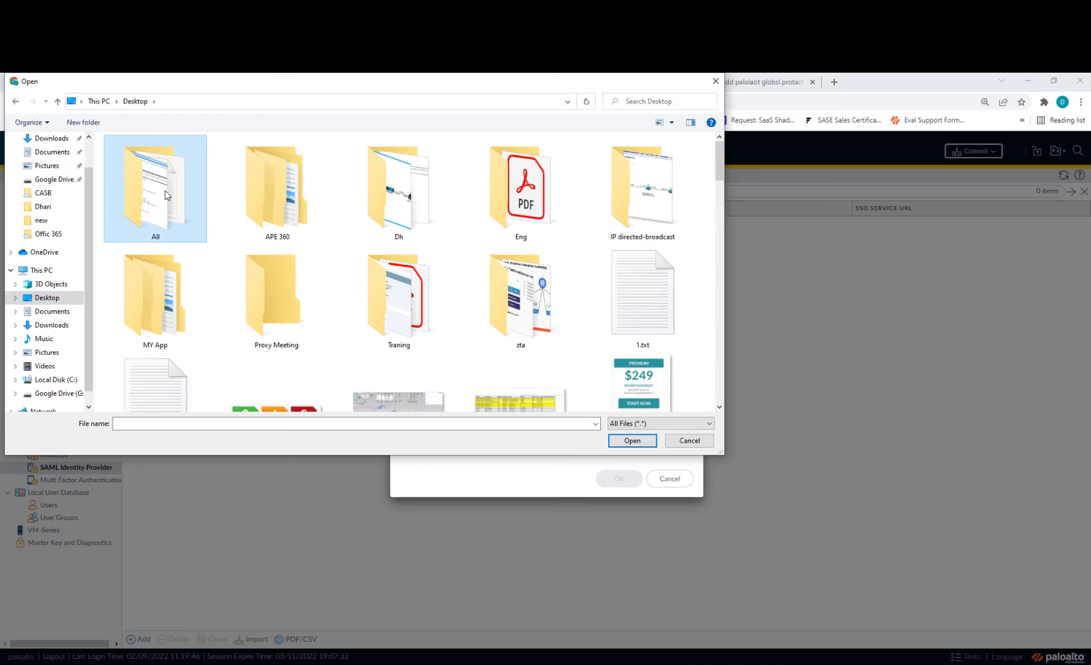
{"action": "key", "text": "o"}
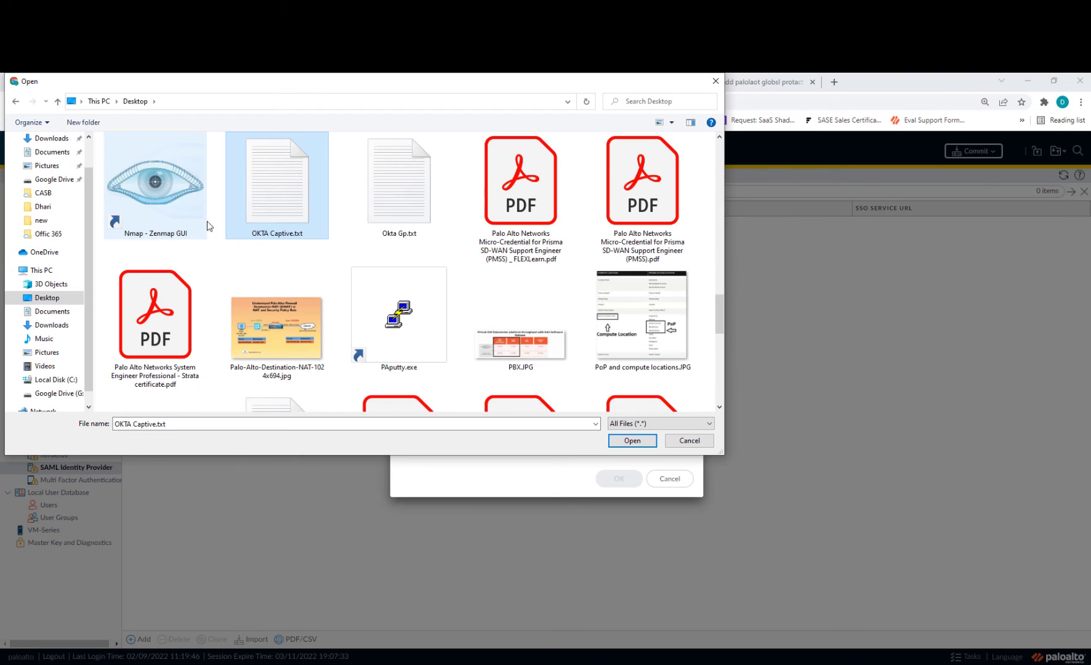
{"action": "left_click", "coordinate": [400, 204]}
{"action": "double_click", "coordinate": [399, 205]}
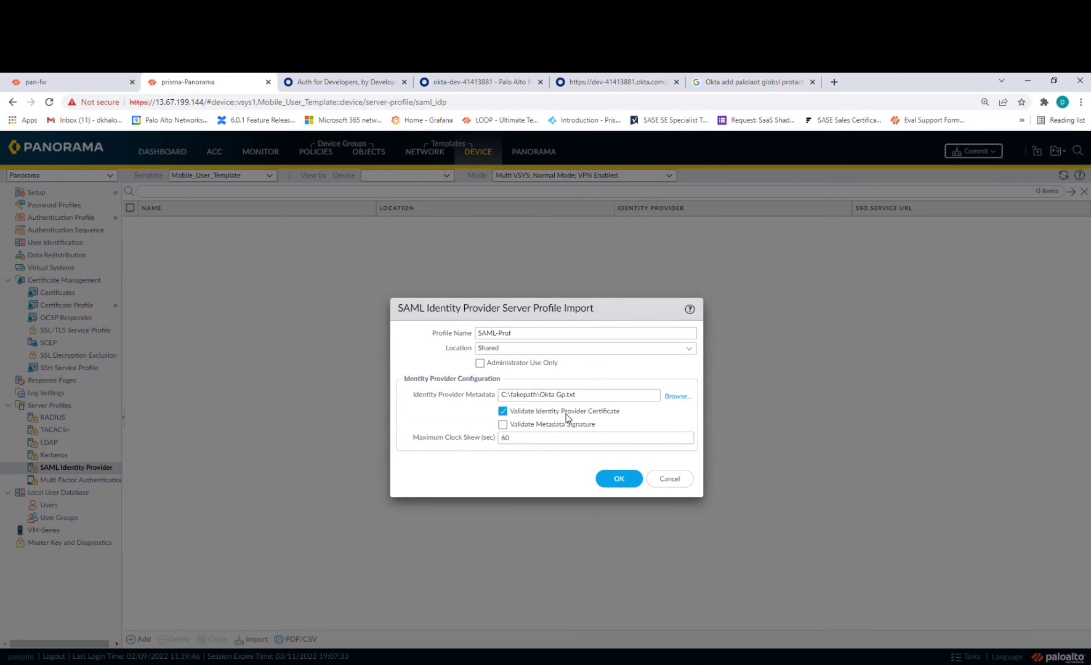
{"action": "left_click", "coordinate": [503, 411]}
{"action": "left_click", "coordinate": [618, 481]}
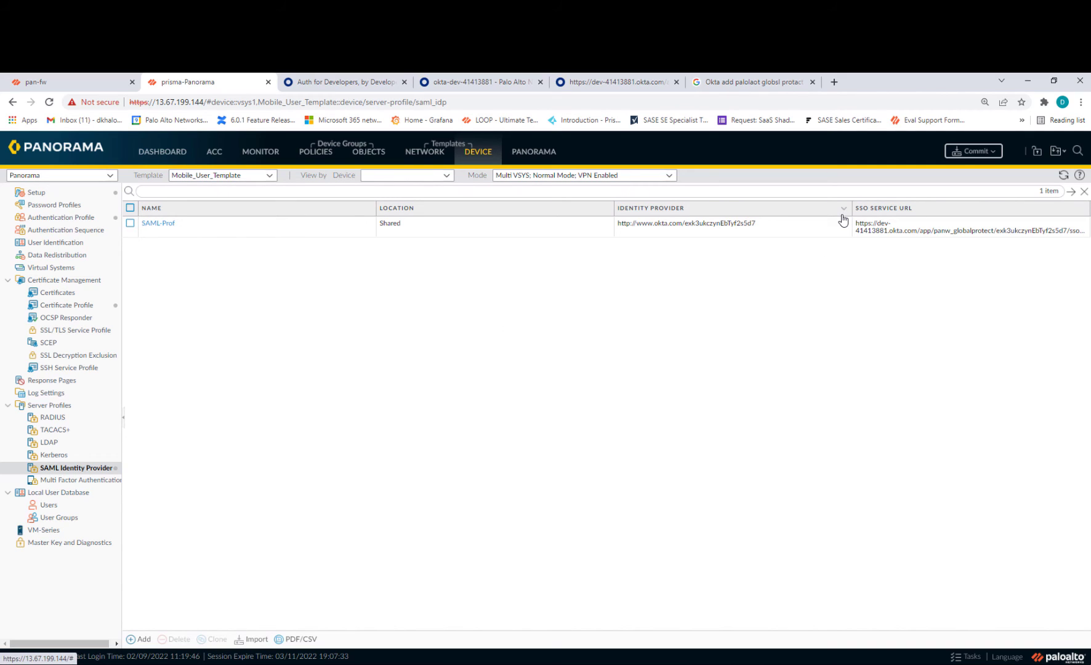
Check the device certificates and SAML IdP list, then show the Authentication Profile page
{"action": "left_click", "coordinate": [57, 296]}
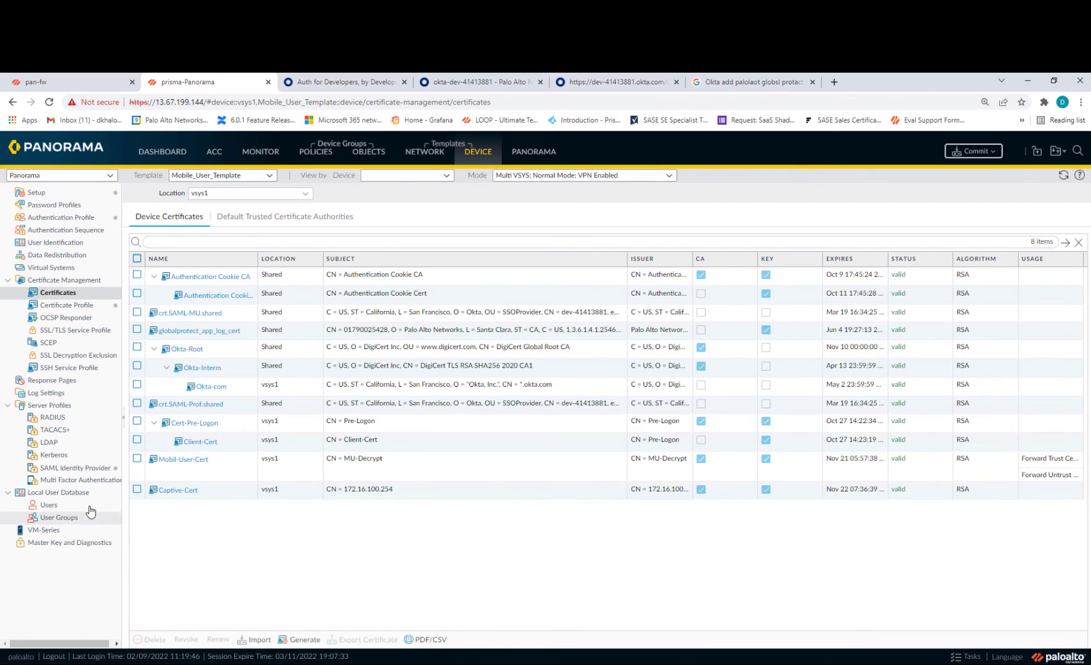
{"action": "left_click", "coordinate": [69, 470]}
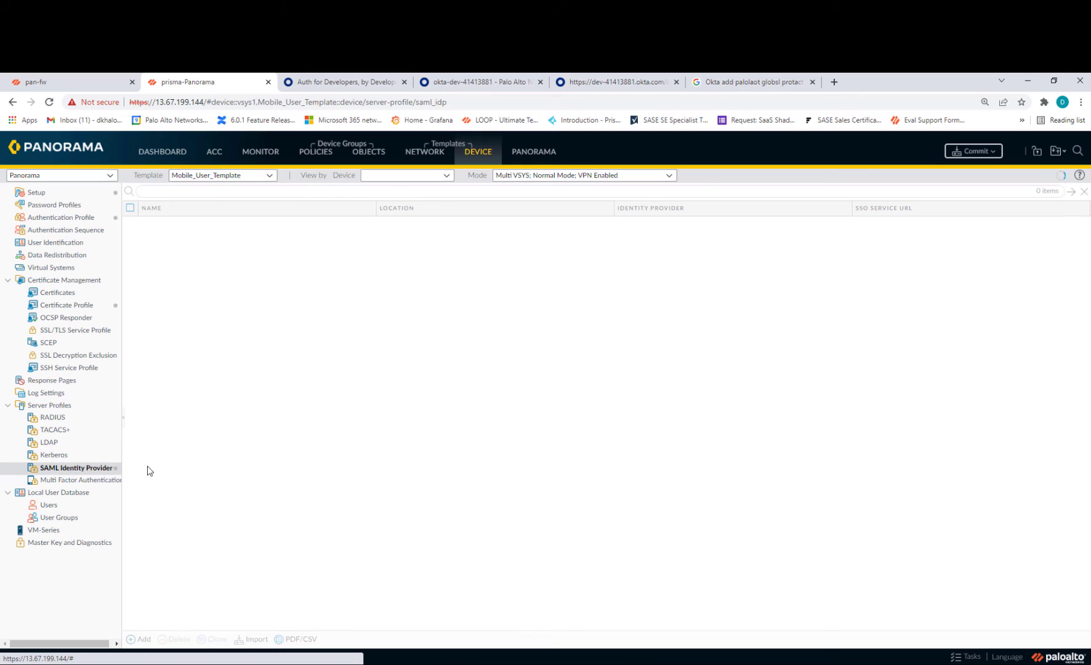
{"action": "left_click", "coordinate": [64, 219]}
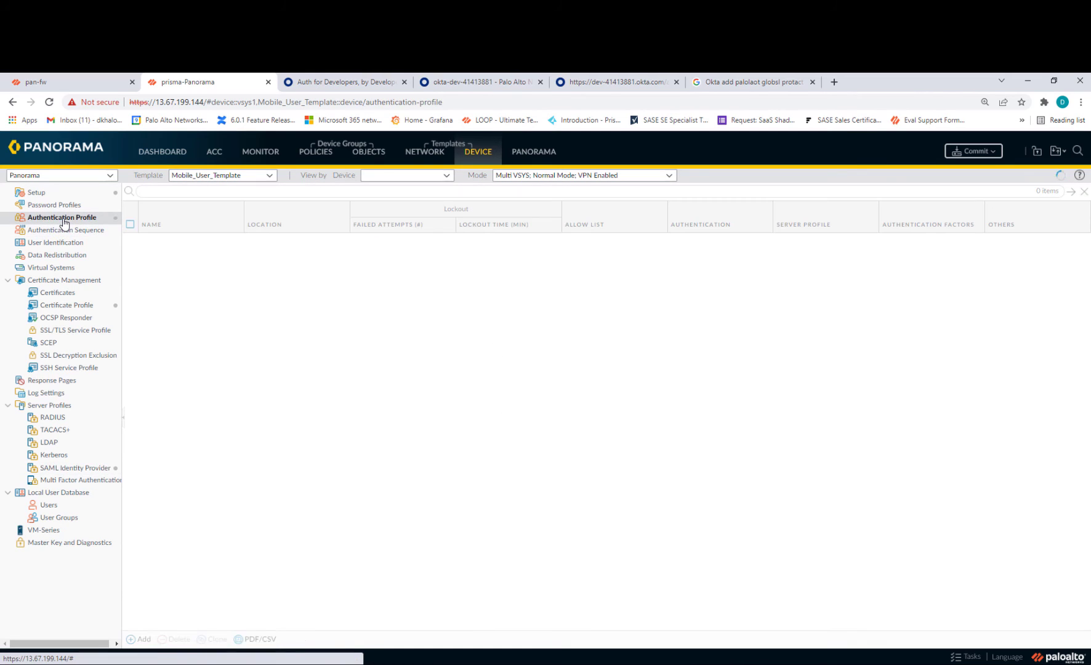
Add authentication profile SAML-Auth-Pro: type SAML, IdP server profile SAML-Prof, allow list 'all'
{"action": "left_click", "coordinate": [140, 639]}
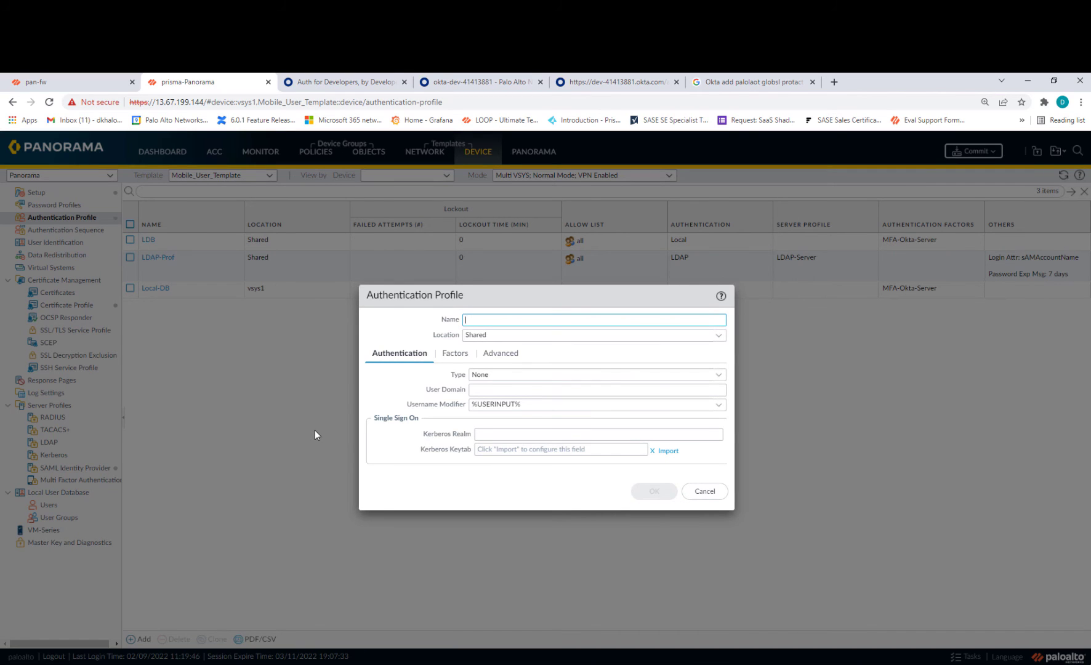
{"action": "type", "text": "SAML-Auth-Pro"}
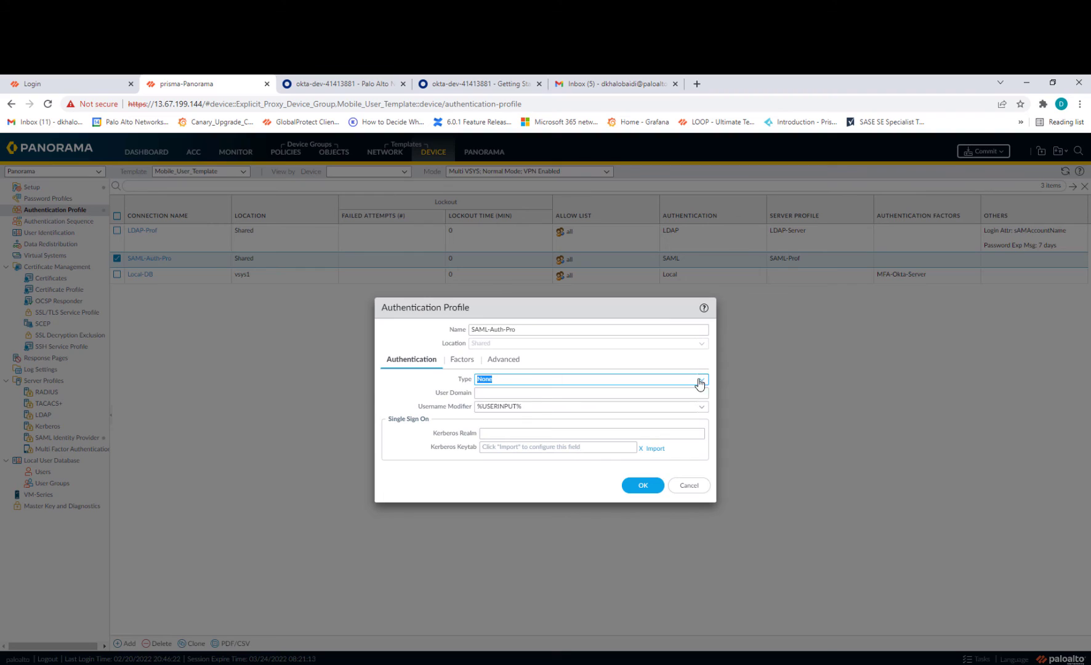
{"action": "left_click", "coordinate": [699, 380]}
{"action": "left_click", "coordinate": [529, 472]}
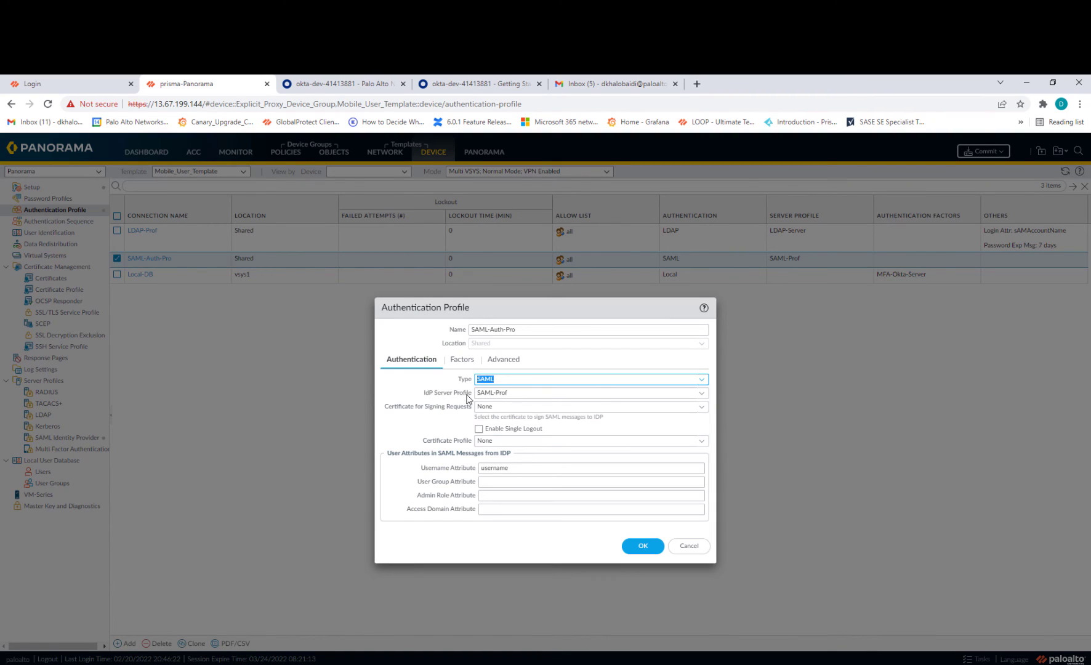
{"action": "left_click", "coordinate": [703, 394]}
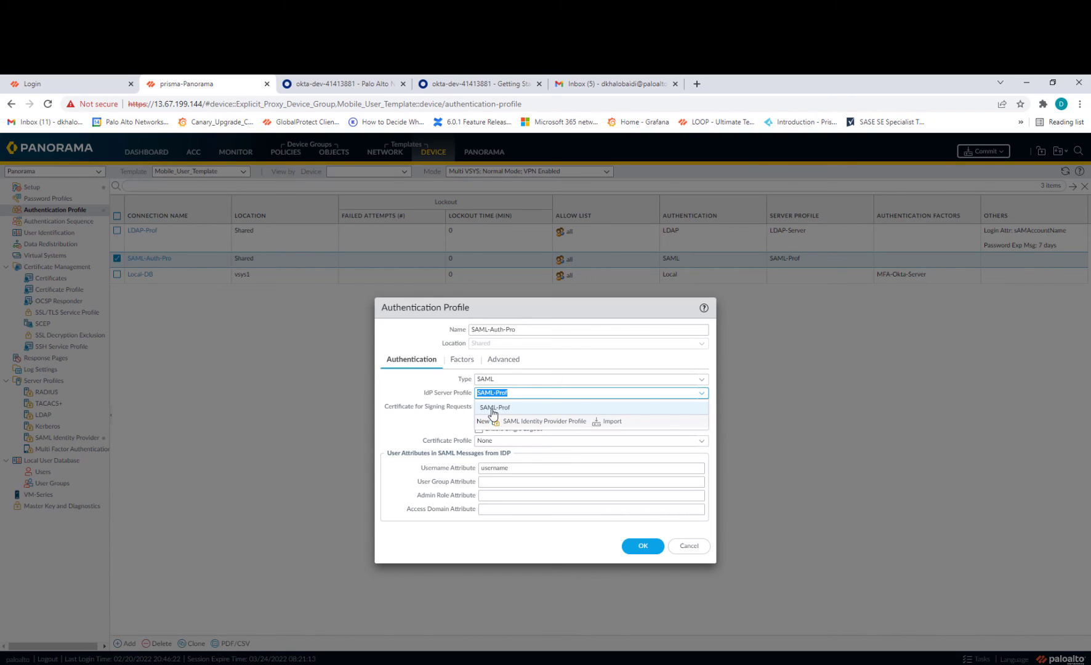
{"action": "left_click", "coordinate": [493, 407]}
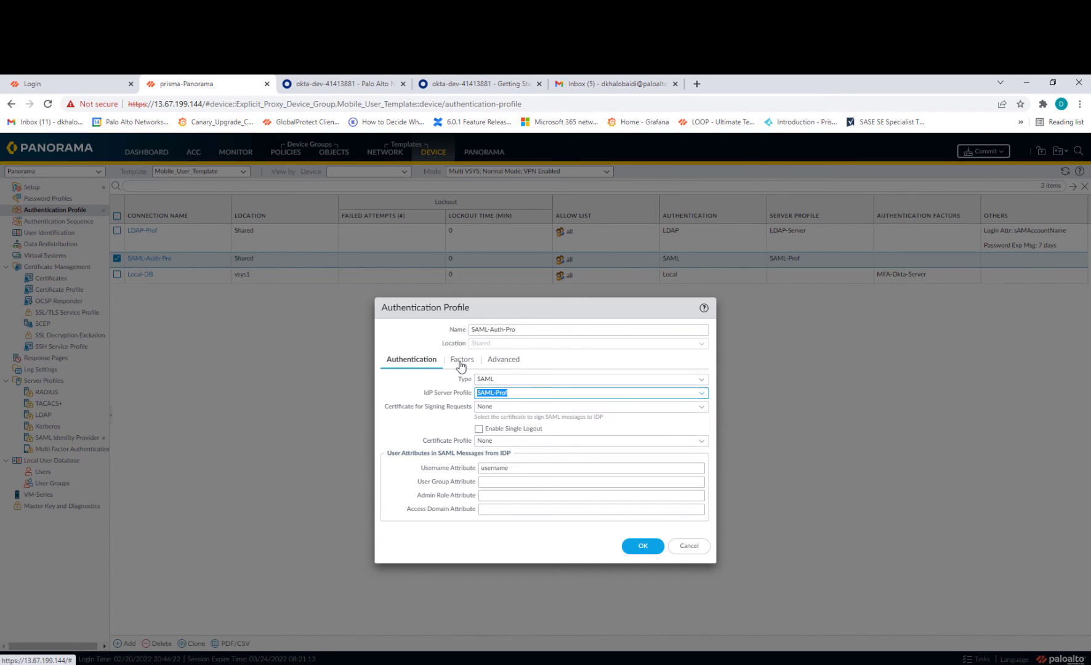
{"action": "left_click", "coordinate": [462, 360]}
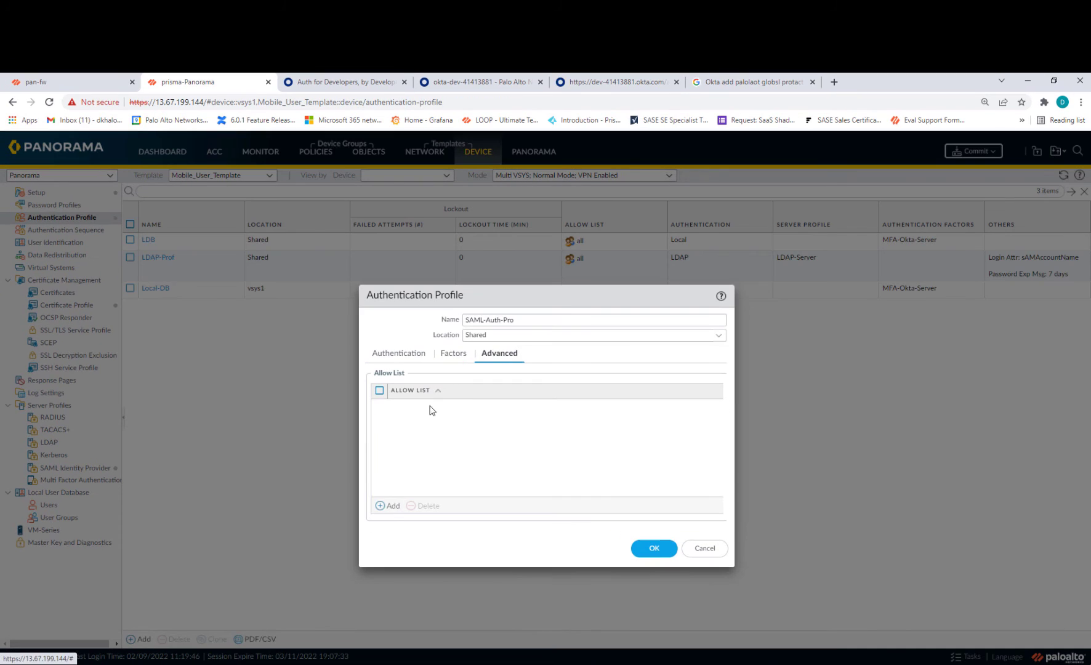
{"action": "left_click", "coordinate": [388, 506]}
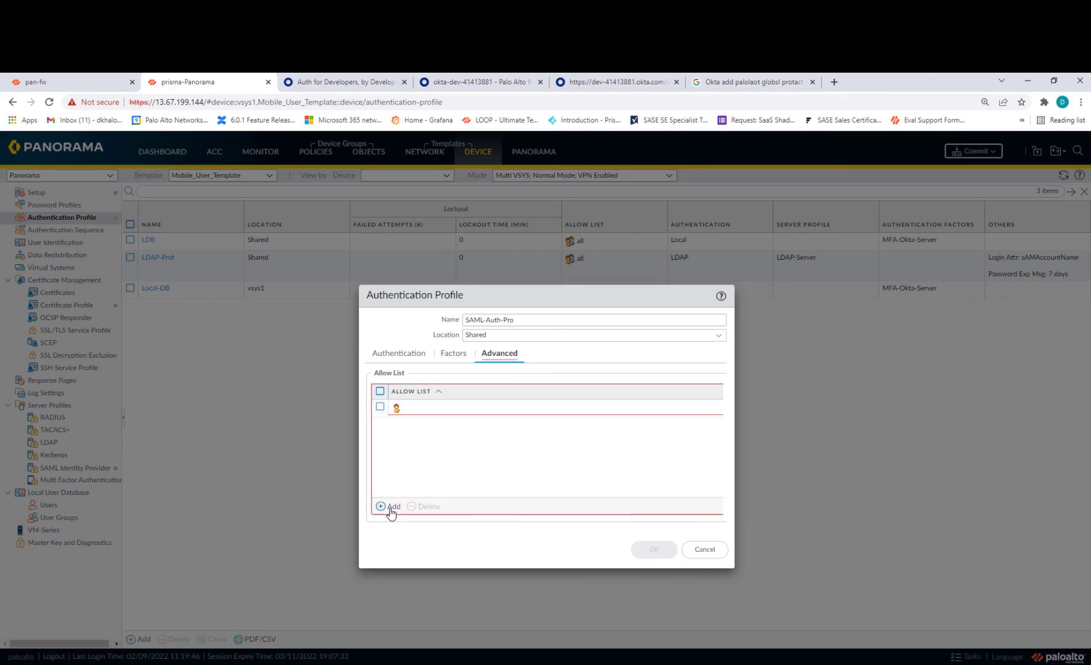
{"action": "left_click", "coordinate": [416, 424]}
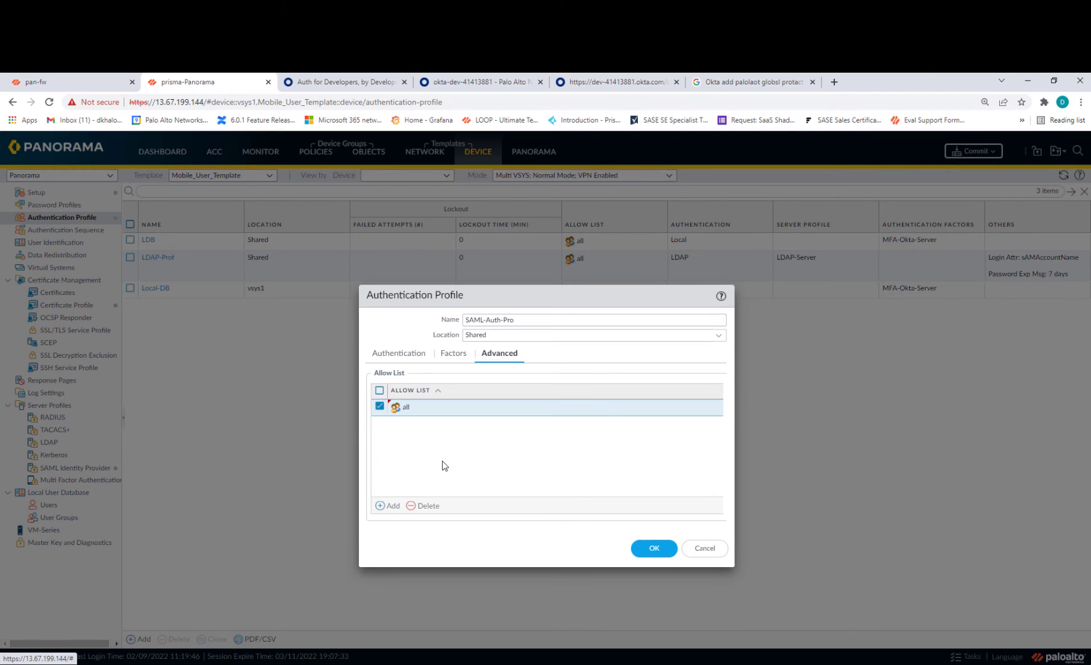
{"action": "left_click", "coordinate": [654, 548]}
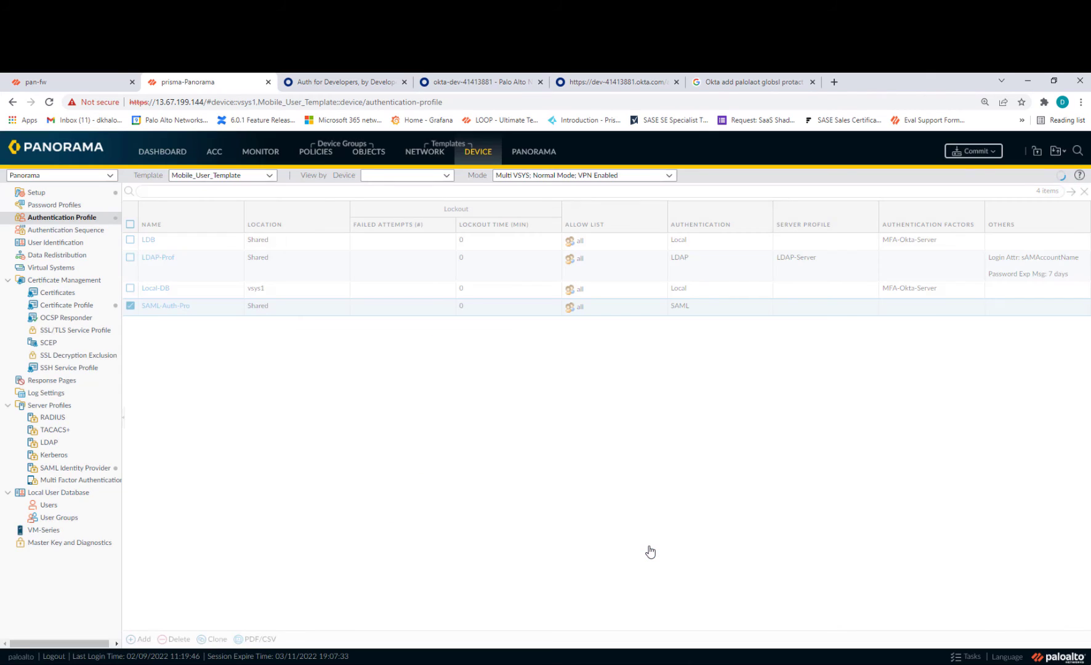
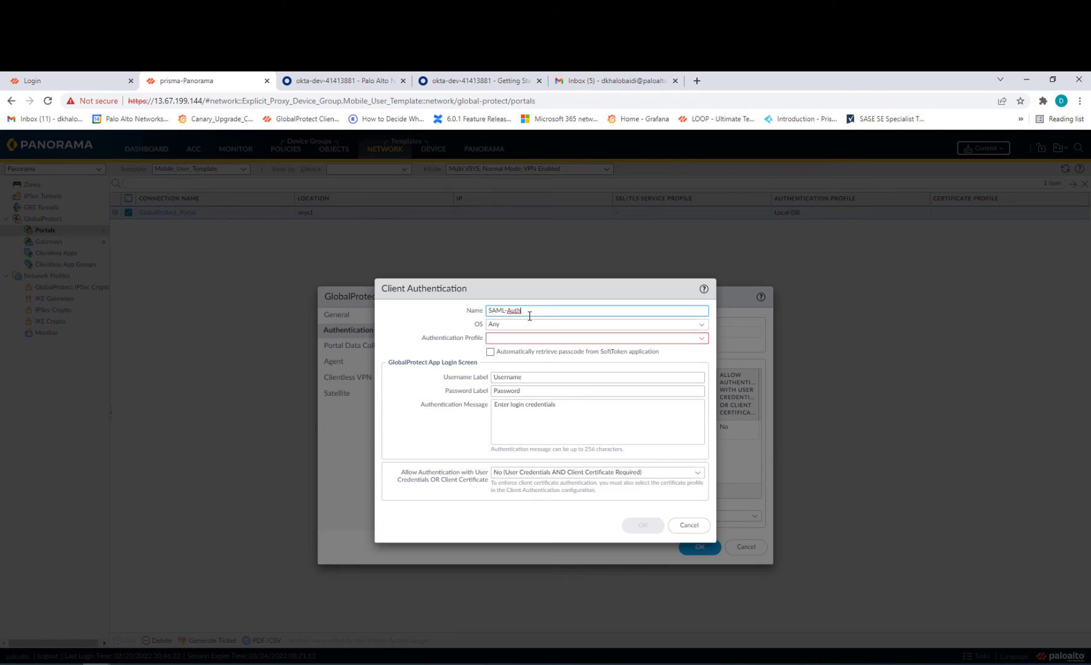
Set the portal's SAML-Auth entry to profile SAML-Auth-Pro, allowing credentials or client certificate
{"action": "left_click", "coordinate": [701, 341]}
{"action": "left_click", "coordinate": [514, 383]}
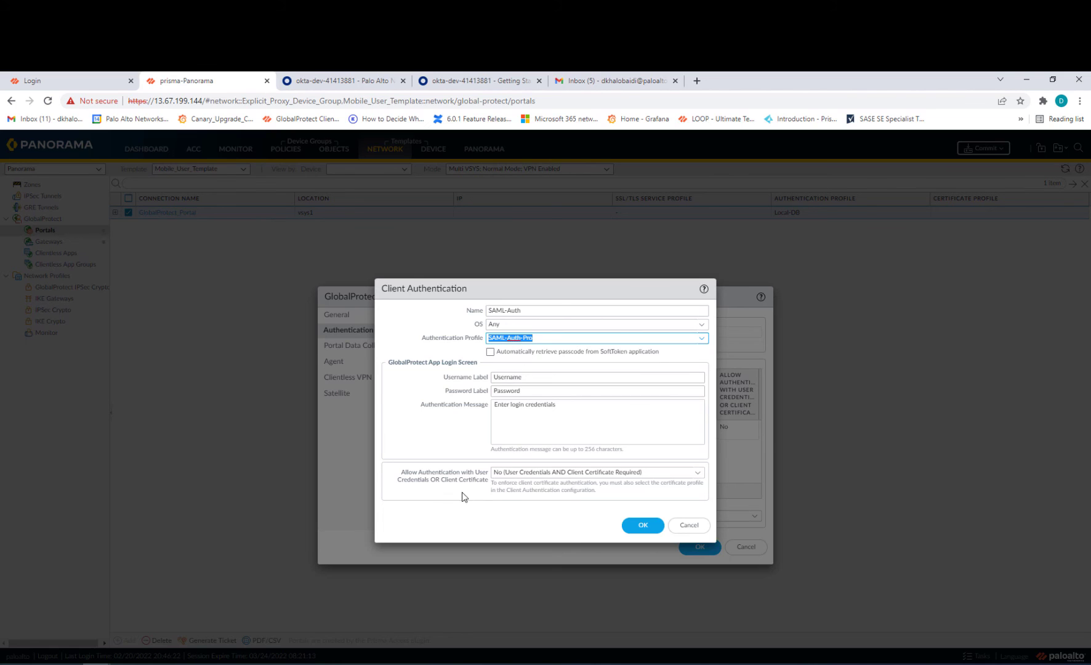
{"action": "left_click", "coordinate": [697, 472]}
{"action": "left_click", "coordinate": [530, 502]}
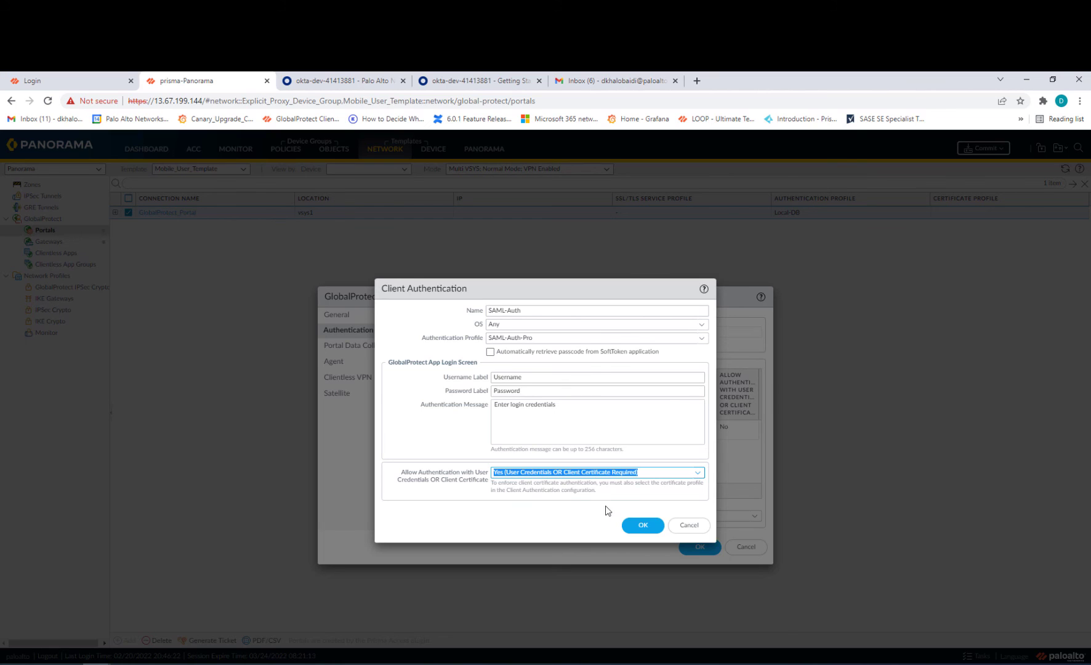
{"action": "left_click", "coordinate": [643, 525]}
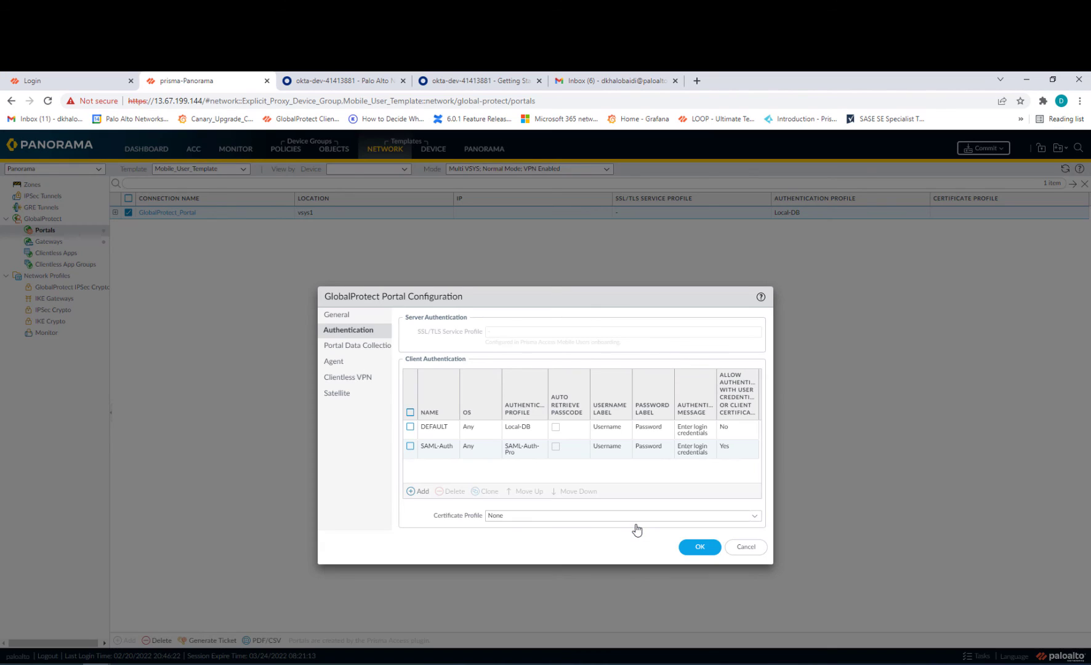
Move SAML-Auth above DEFAULT and save the portal configuration
{"action": "left_click", "coordinate": [410, 446]}
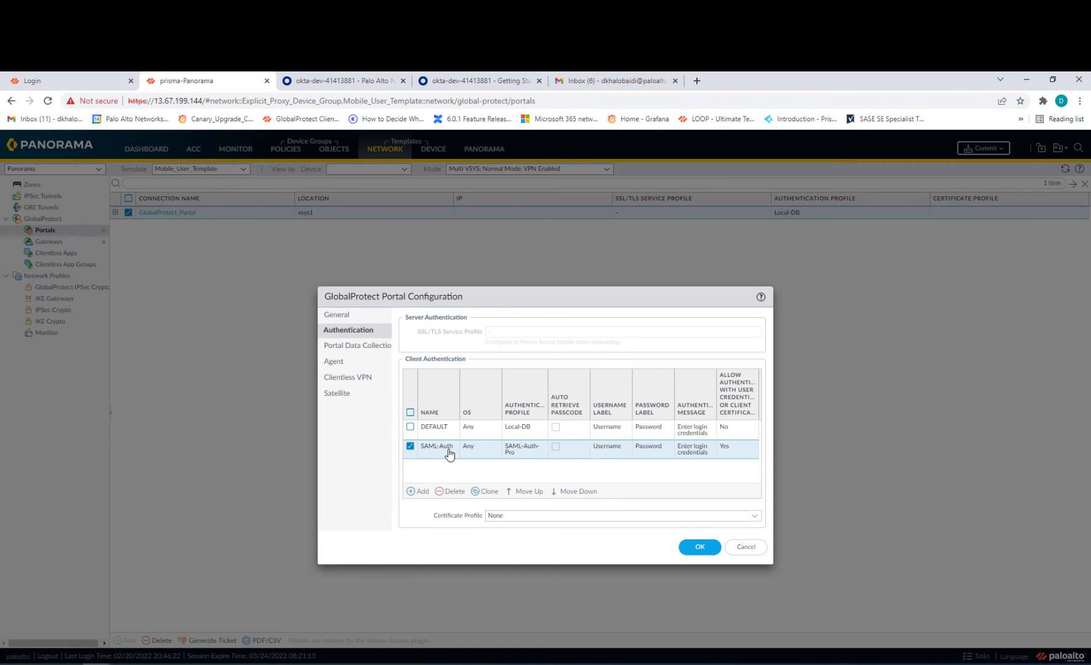
{"action": "left_click", "coordinate": [529, 493]}
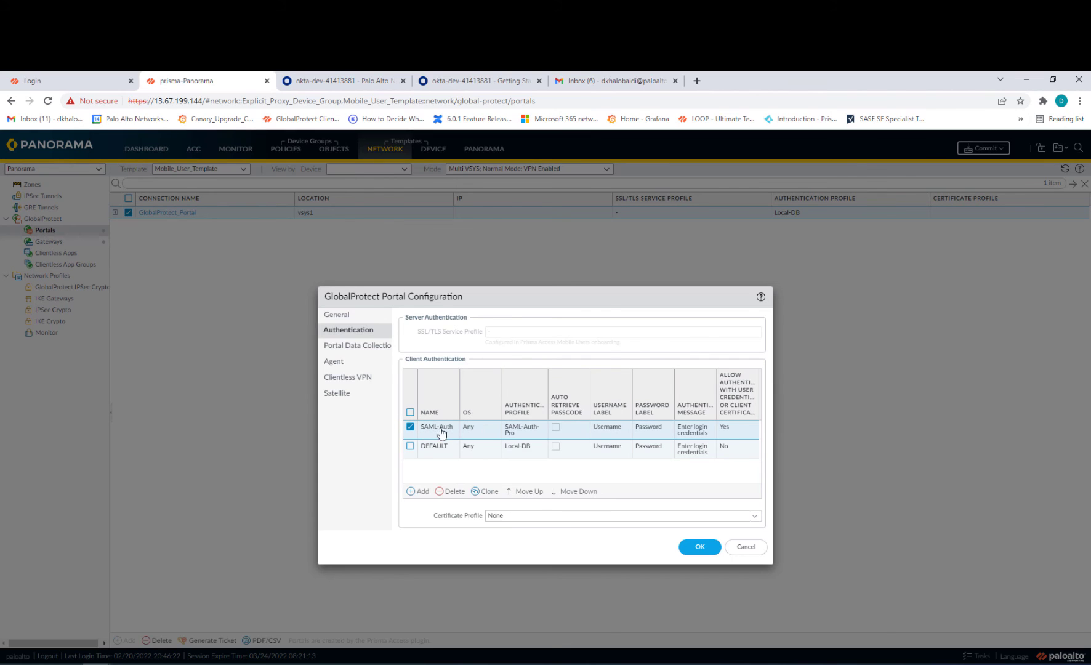
{"action": "left_click", "coordinate": [698, 548]}
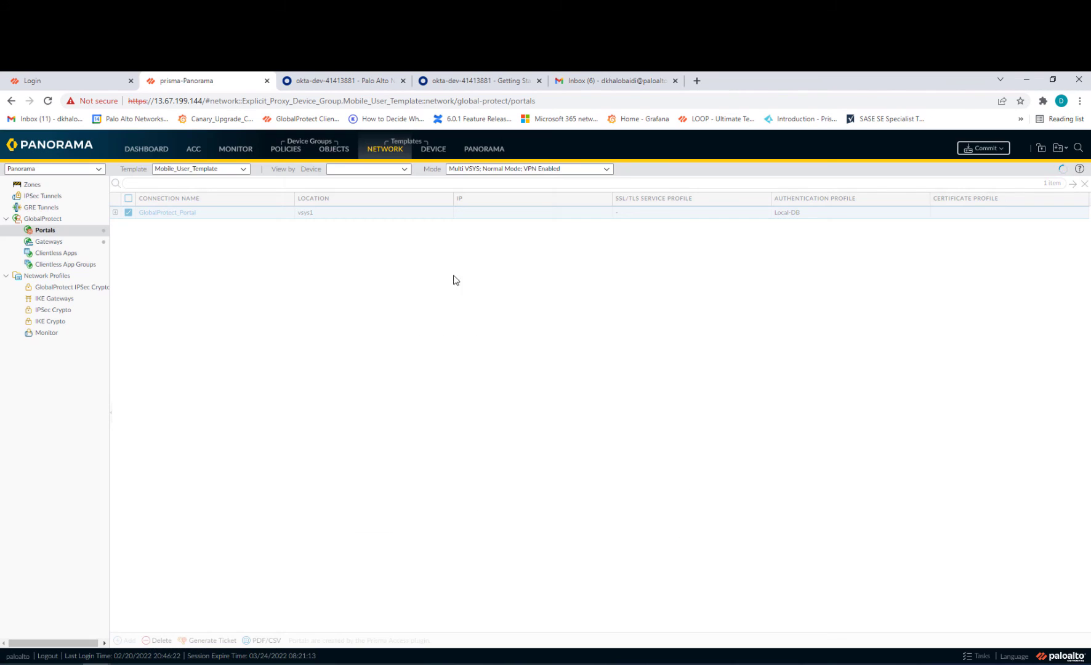
Add a client authentication entry named SAML-Auth to GlobalProtect_External_Gateway
{"action": "left_click", "coordinate": [59, 242]}
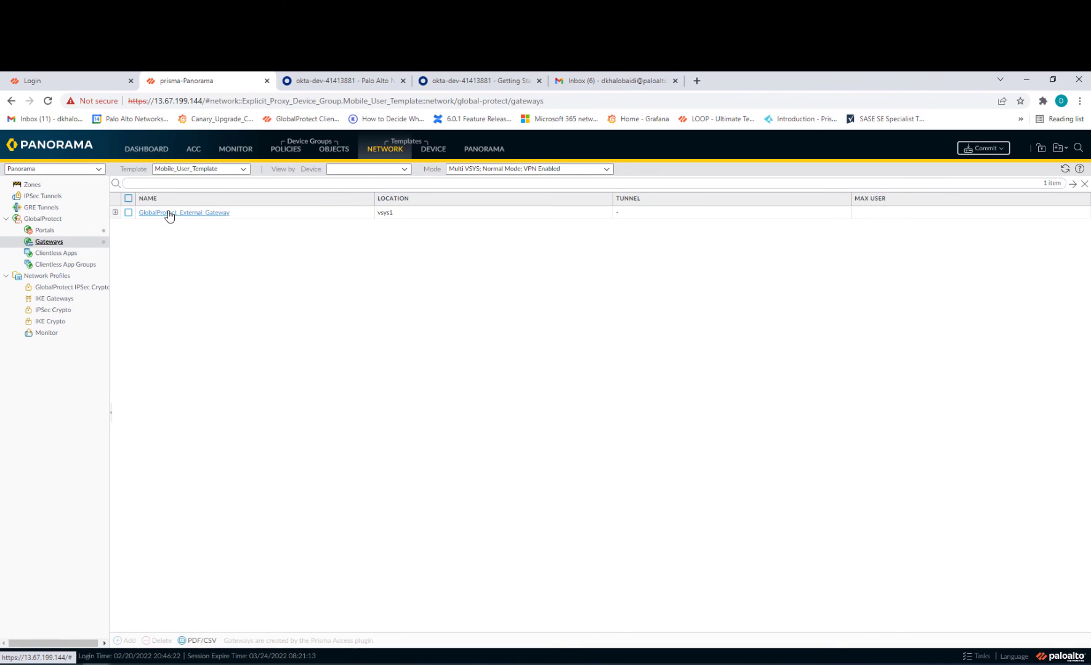
{"action": "left_click", "coordinate": [166, 213]}
{"action": "left_click", "coordinate": [298, 341]}
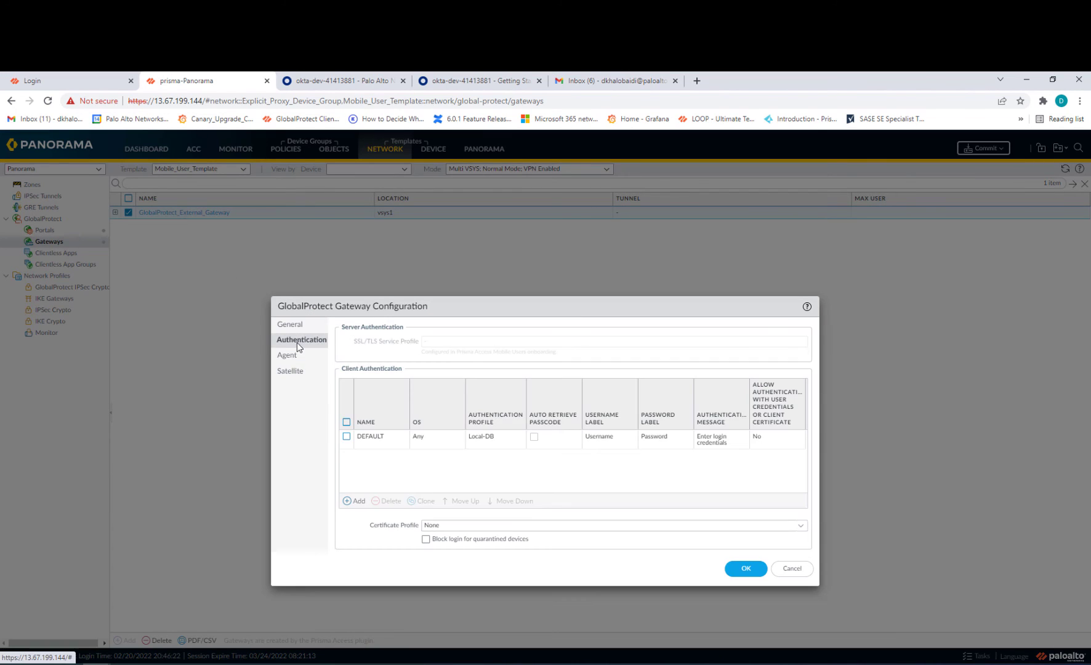
{"action": "left_click", "coordinate": [356, 502]}
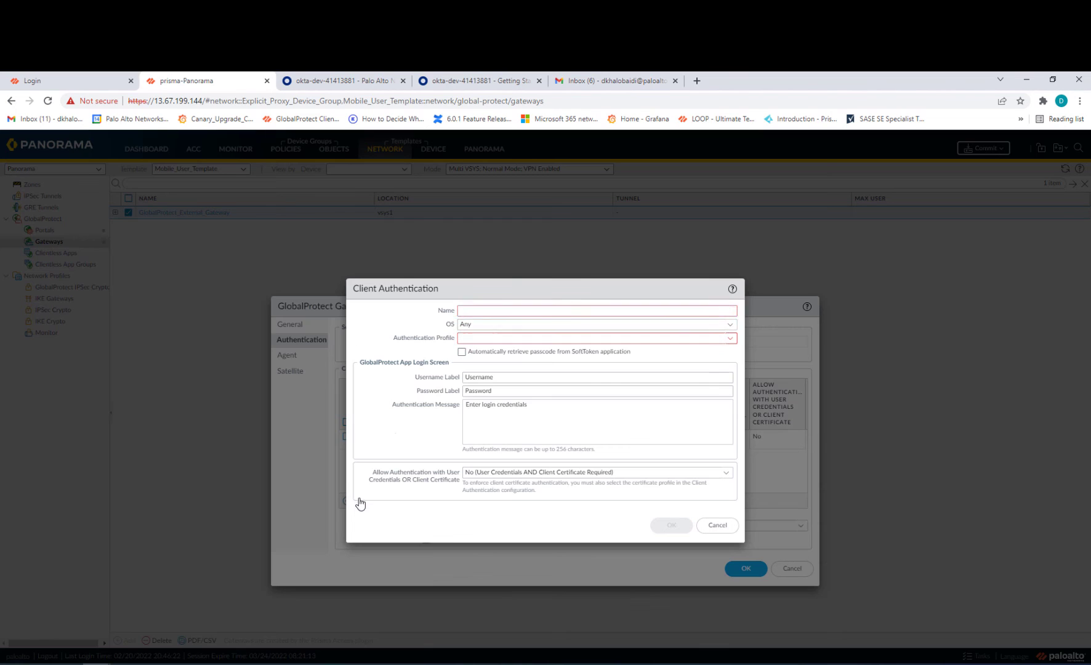
{"action": "type", "text": "SAML-Auth"}
Give the entry profile SAML-Auth-Pro, allowing credentials or client certificate
{"action": "left_click", "coordinate": [730, 339]}
{"action": "left_click", "coordinate": [545, 378]}
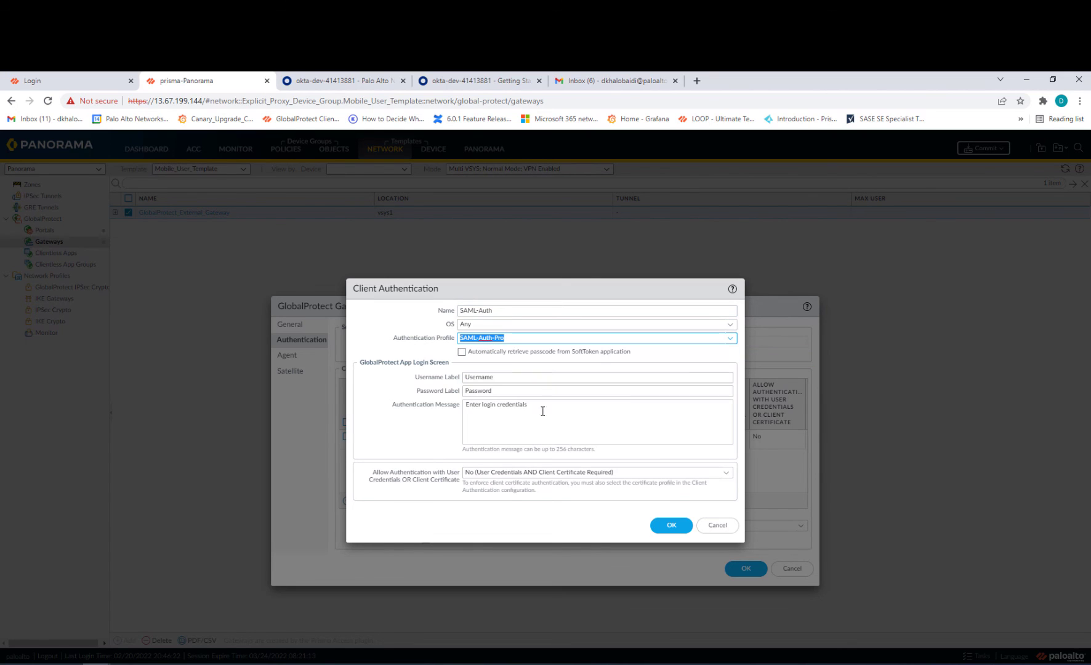
{"action": "left_click", "coordinate": [724, 472]}
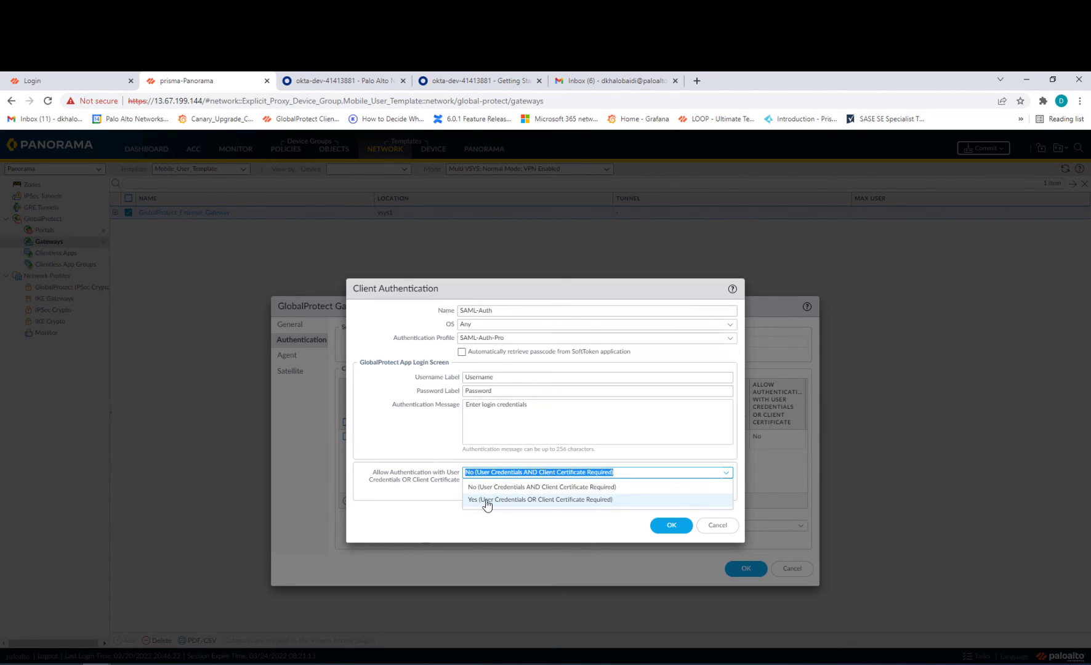
{"action": "left_click", "coordinate": [487, 506]}
{"action": "left_click", "coordinate": [673, 526]}
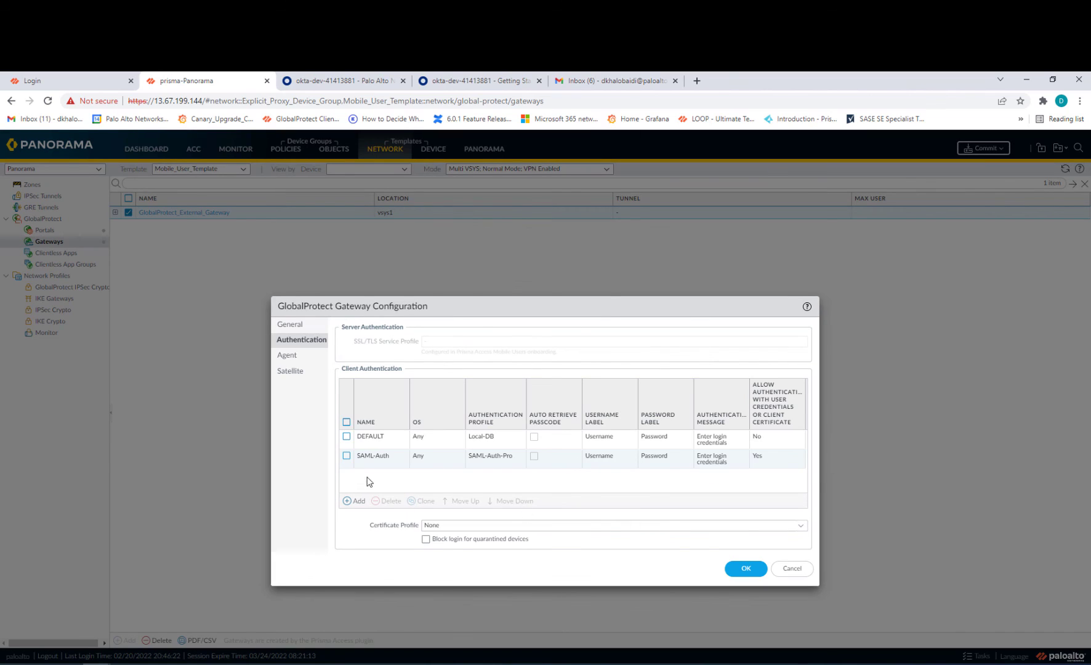
Move SAML-Auth above DEFAULT and save the gateway configuration
{"action": "left_click", "coordinate": [346, 457]}
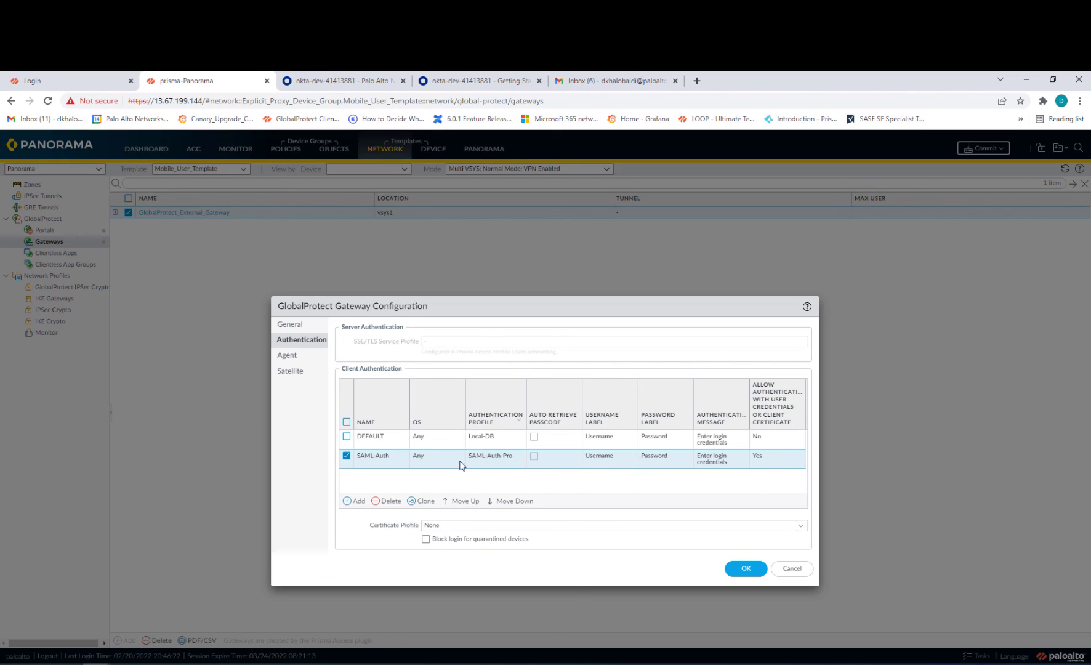
{"action": "left_click", "coordinate": [463, 502]}
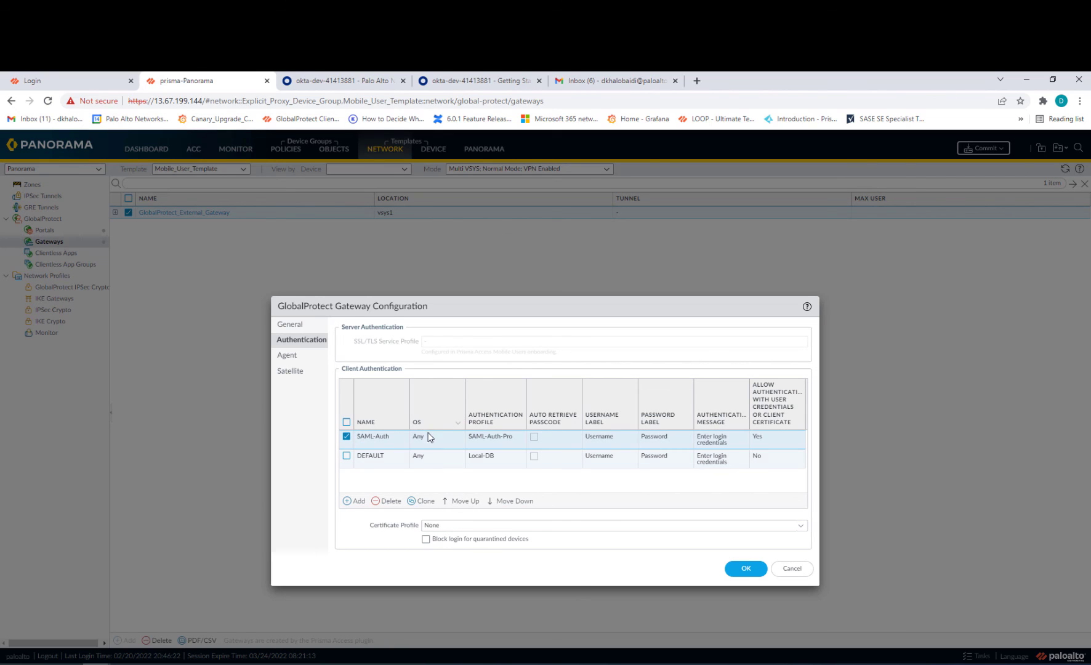
{"action": "left_click", "coordinate": [743, 568]}
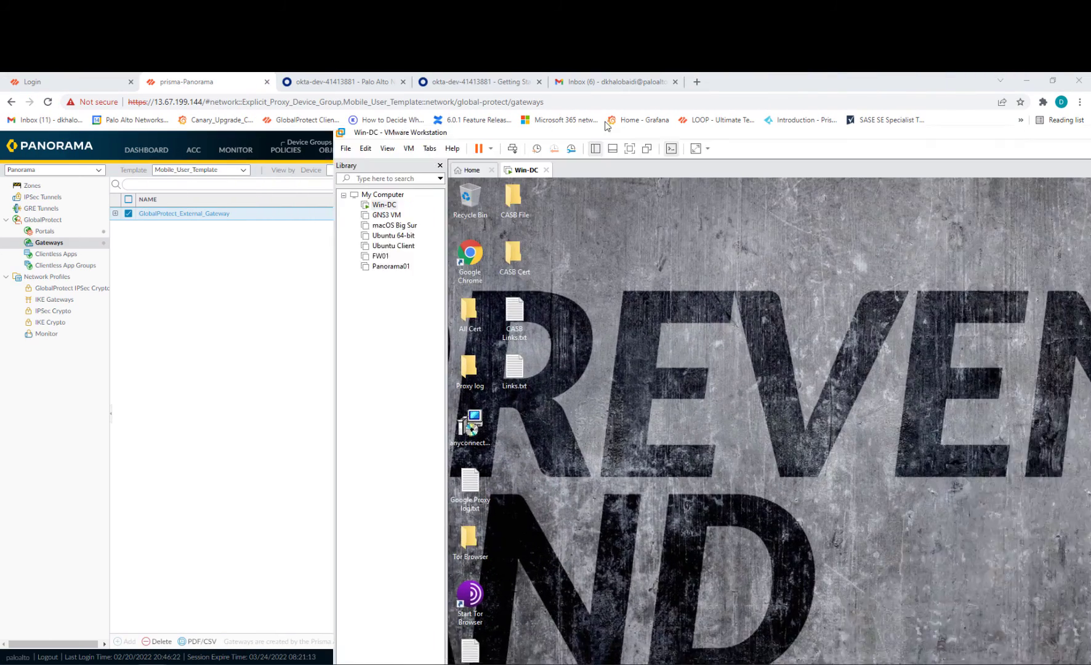
Maximize the Win-DC VM window and start a GlobalProtect connection from the system tray
{"action": "left_click_drag", "start_coordinate": [607, 125], "coordinate": [384, 114]}
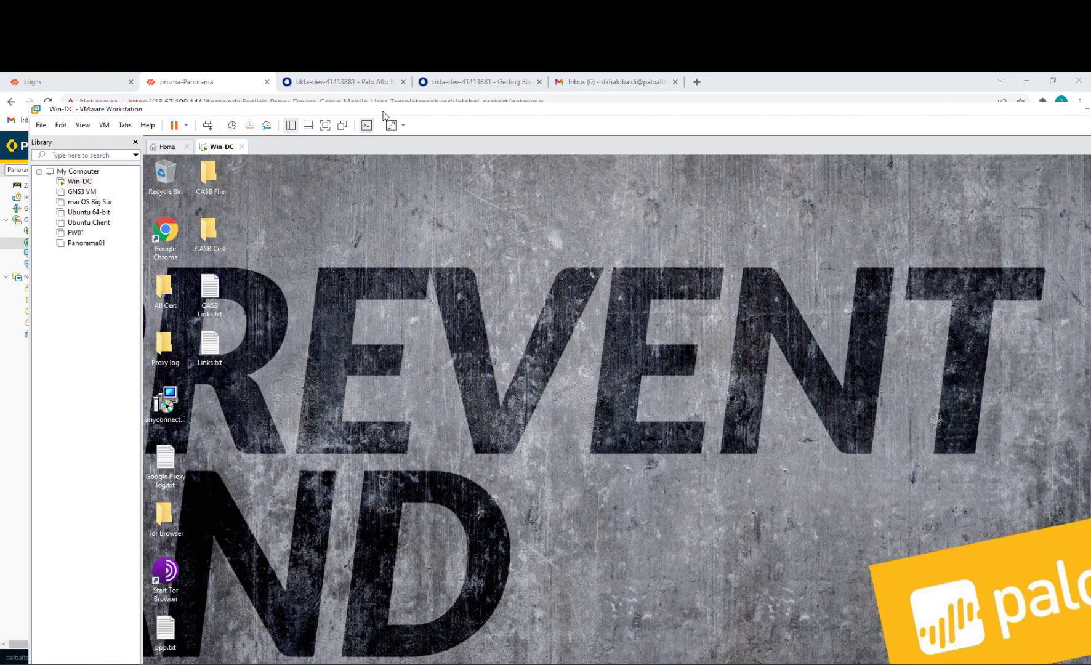
{"action": "double_click", "coordinate": [384, 115]}
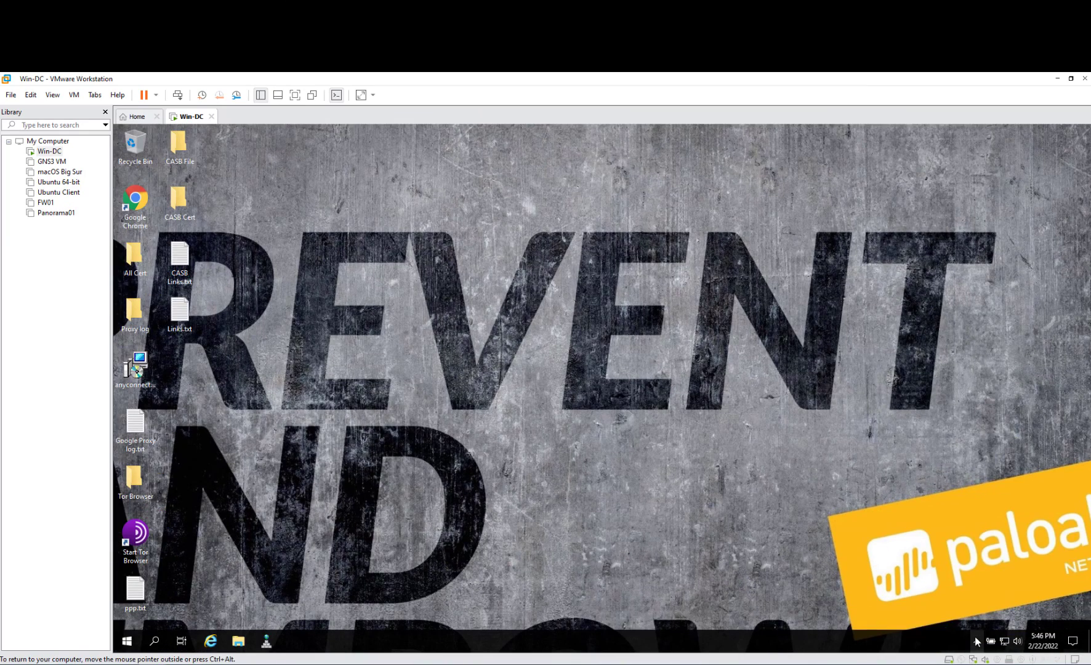
{"action": "left_click", "coordinate": [976, 640]}
{"action": "left_click", "coordinate": [969, 616]}
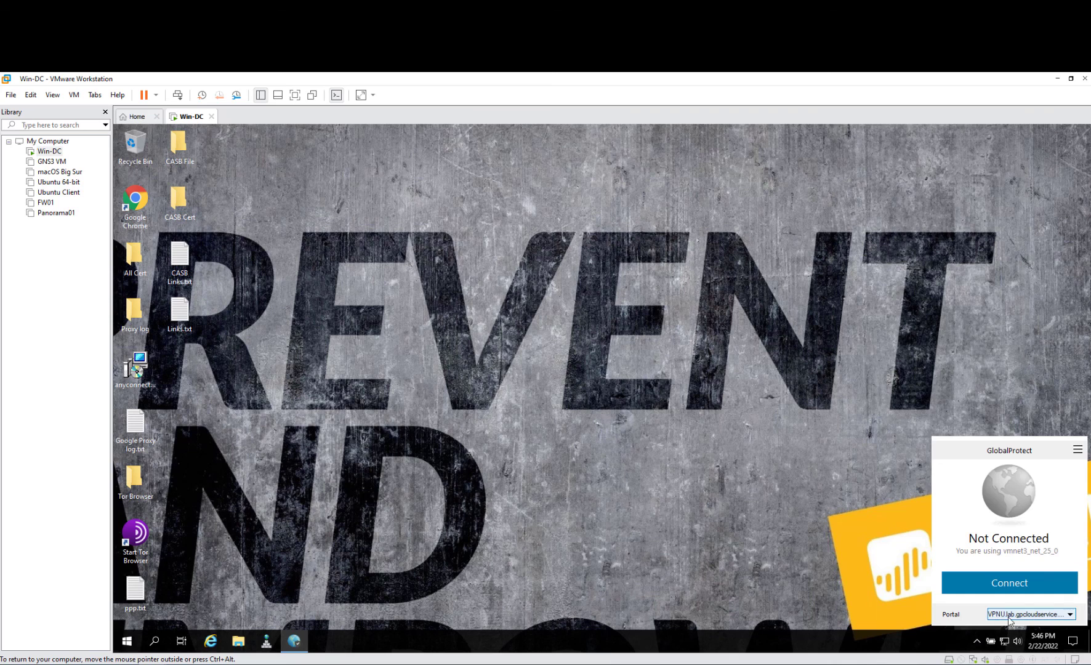
{"action": "left_click", "coordinate": [1019, 582]}
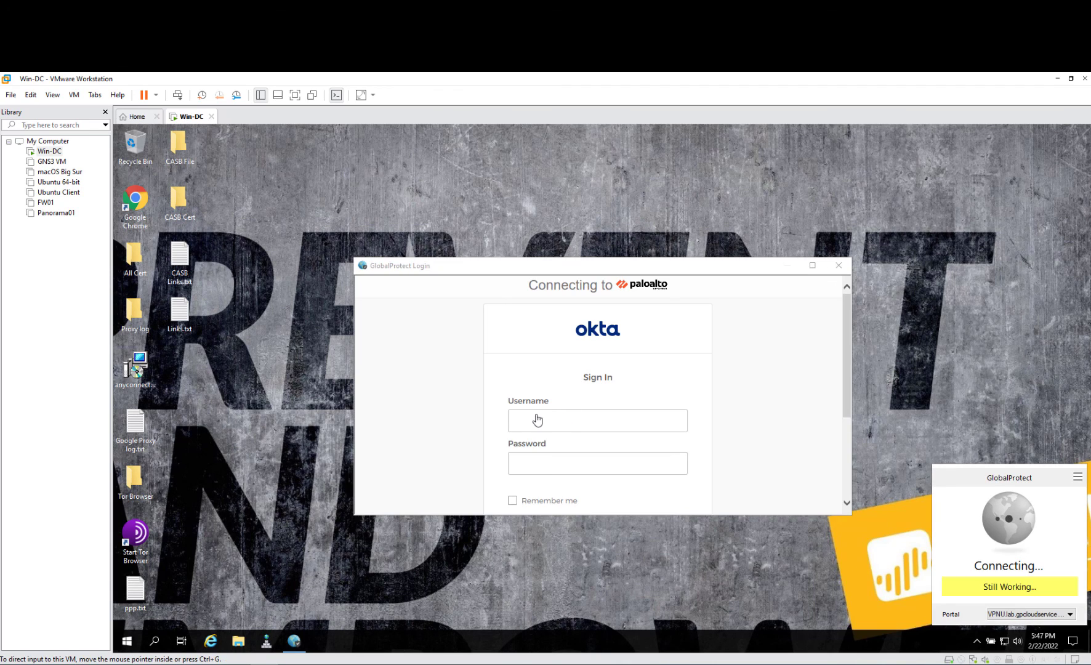
Sign in to Okta with the test user's username and password
{"action": "left_click", "coordinate": [537, 415]}
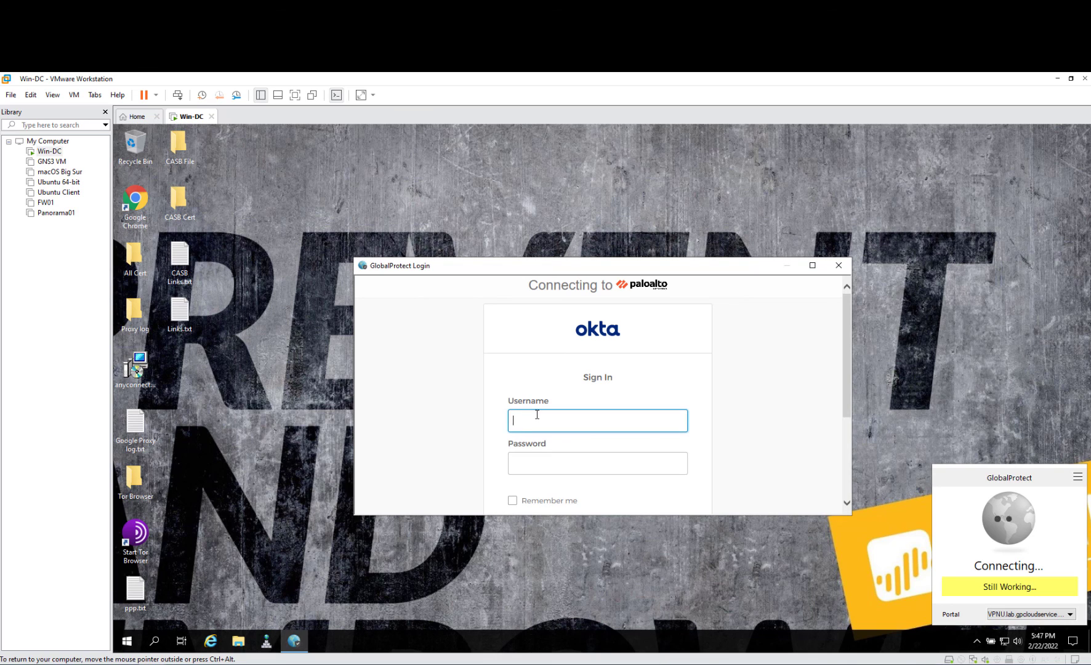
{"action": "key", "text": "Tab"}
{"action": "type", "text": "p"}
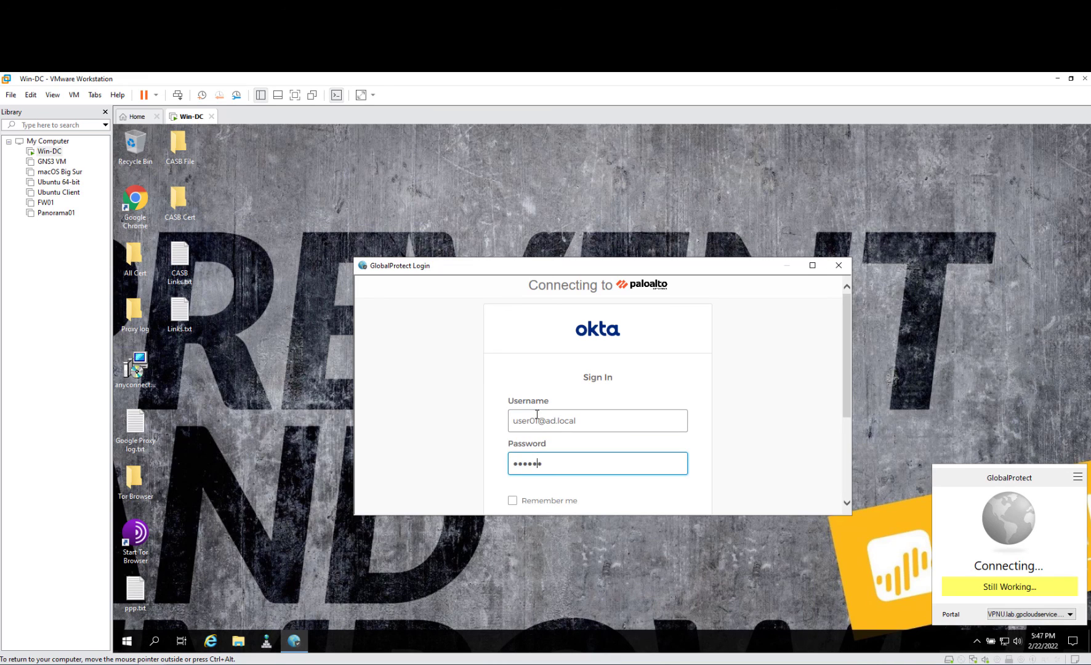
{"action": "type", "text": "***"}
{"action": "key", "text": "Return"}
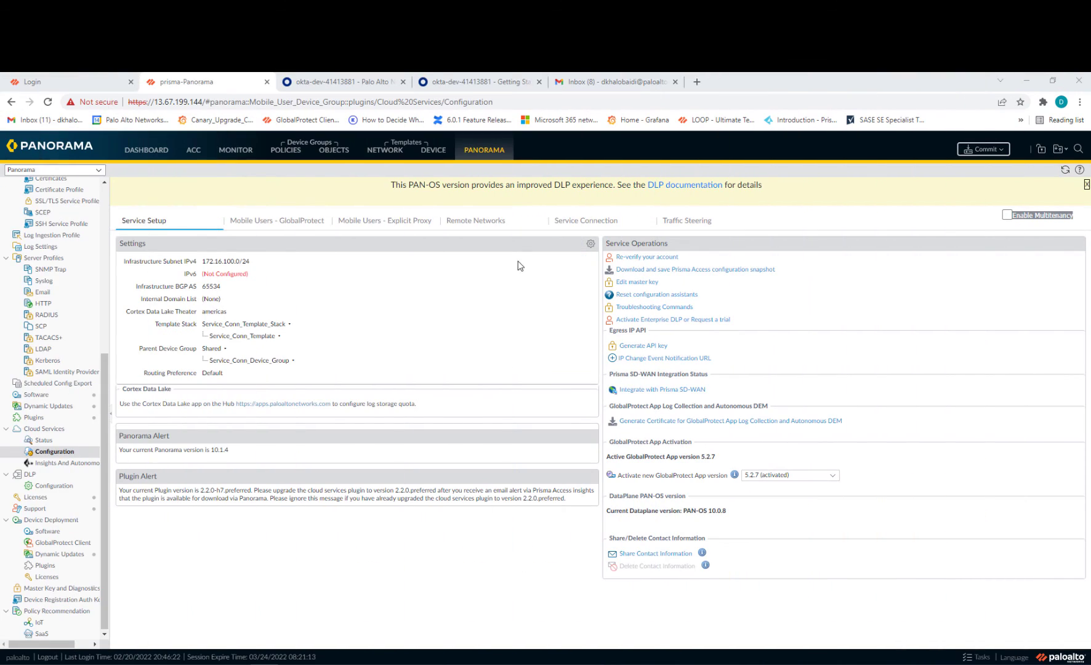
Check the test user's session in Monitor's Traffic logs, then view the GlobalProtect logs
{"action": "left_click", "coordinate": [244, 150]}
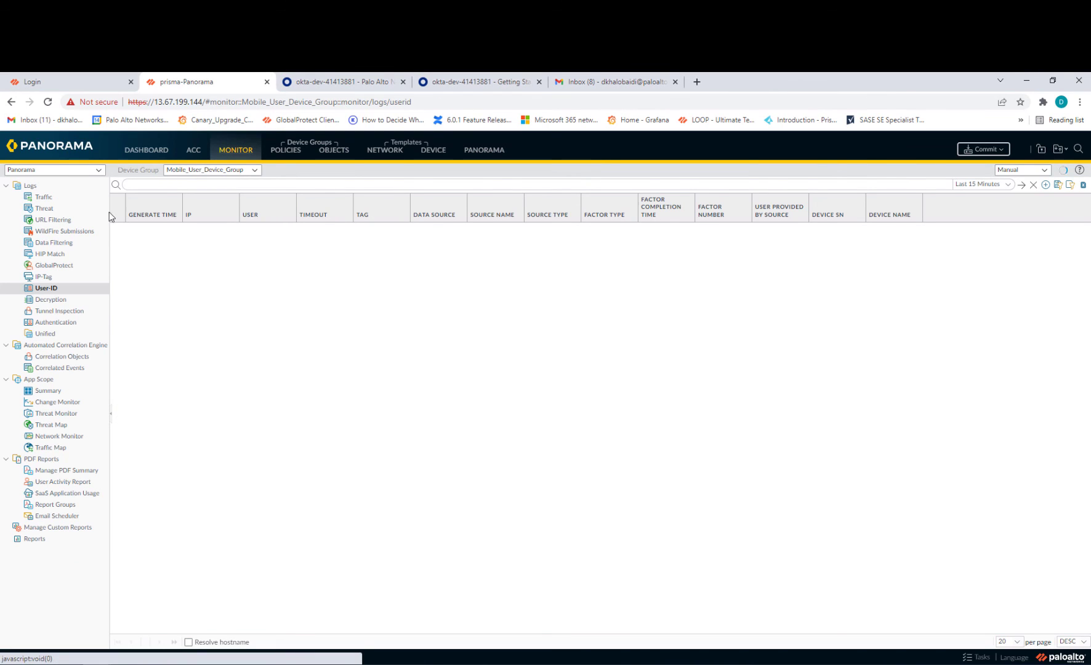
{"action": "left_click", "coordinate": [35, 201]}
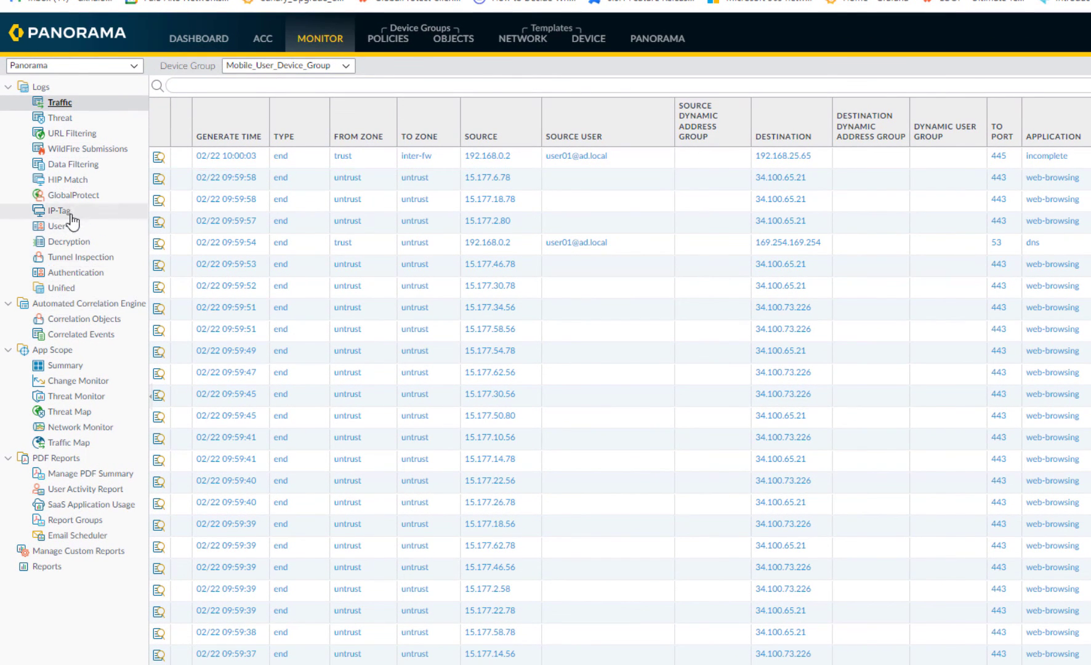
{"action": "left_click", "coordinate": [73, 194]}
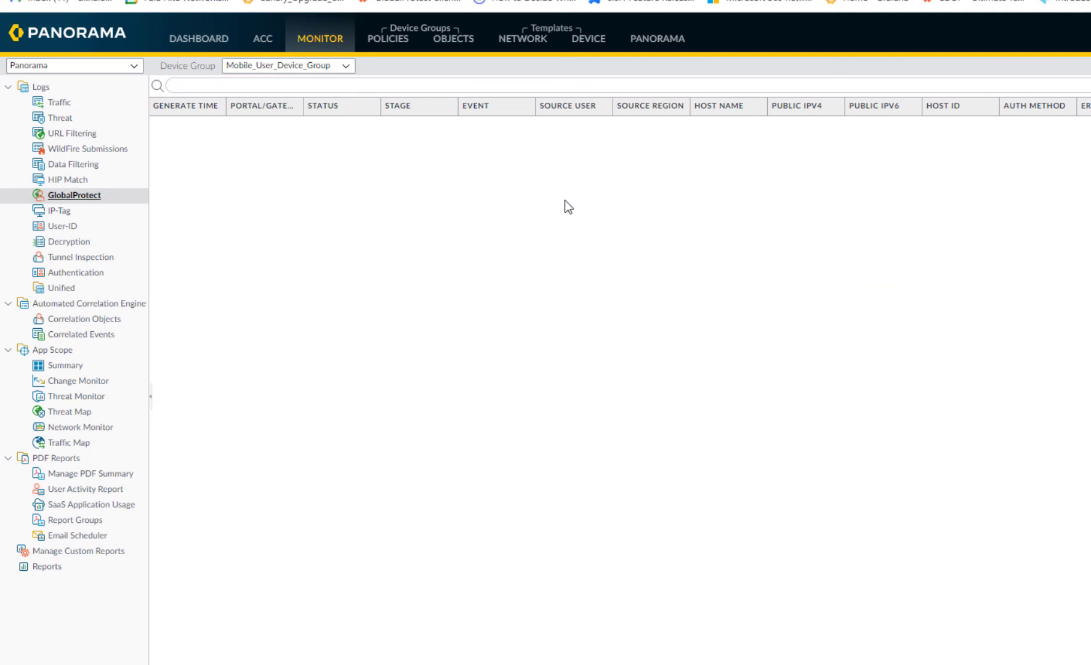